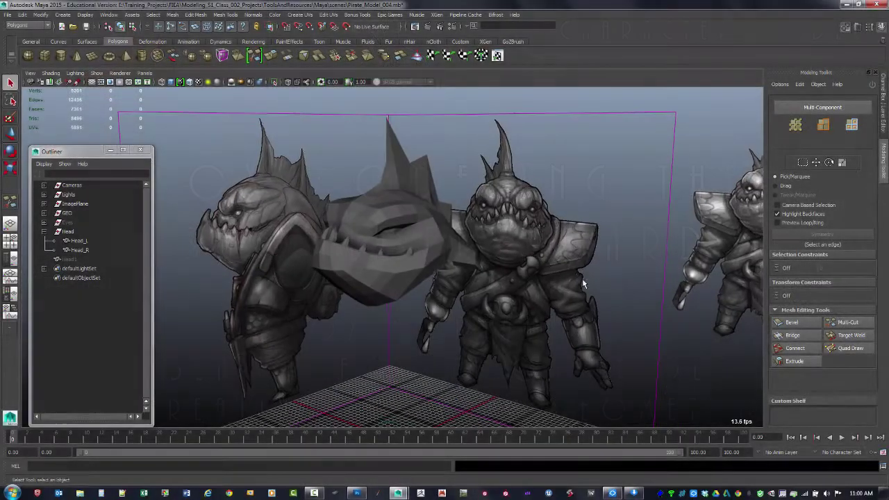
# Create a polygon cube with width, height and depth of 1 and one division along each dimension.
pyautogui.keyDown('alt'); pyautogui.moveTo(583, 283); pyautogui.dragTo(579, 290); pyautogui.keyUp('alt')
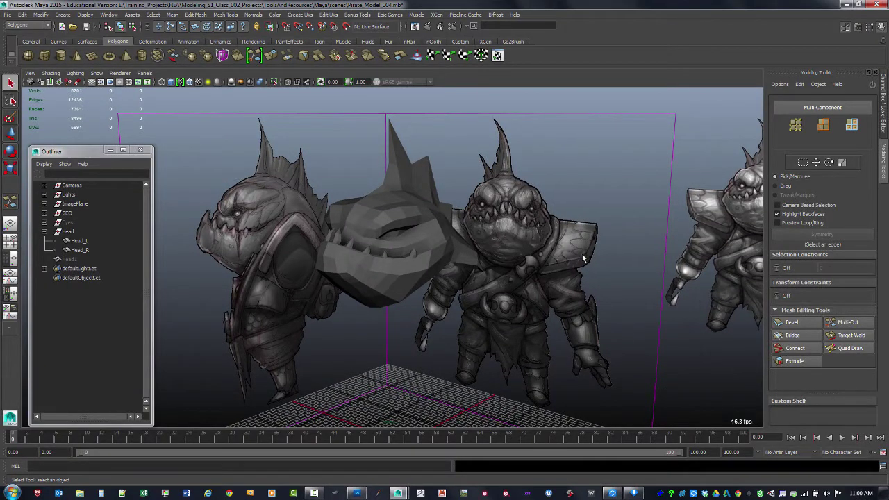
pyautogui.keyDown('alt'); pyautogui.moveTo(614, 262); pyautogui.dragTo(526, 256); pyautogui.keyUp('alt')
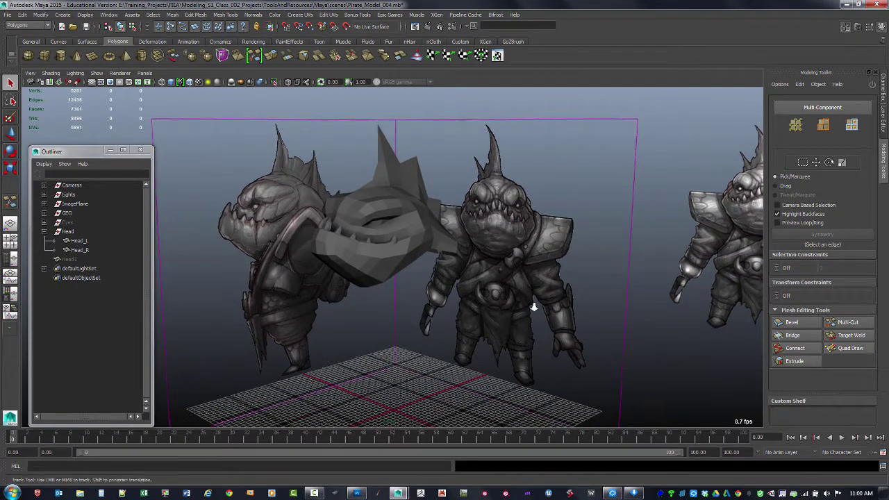
pyautogui.keyDown('alt'); pyautogui.moveTo(532, 302); pyautogui.dragTo(499, 317, button='right'); pyautogui.keyUp('alt')
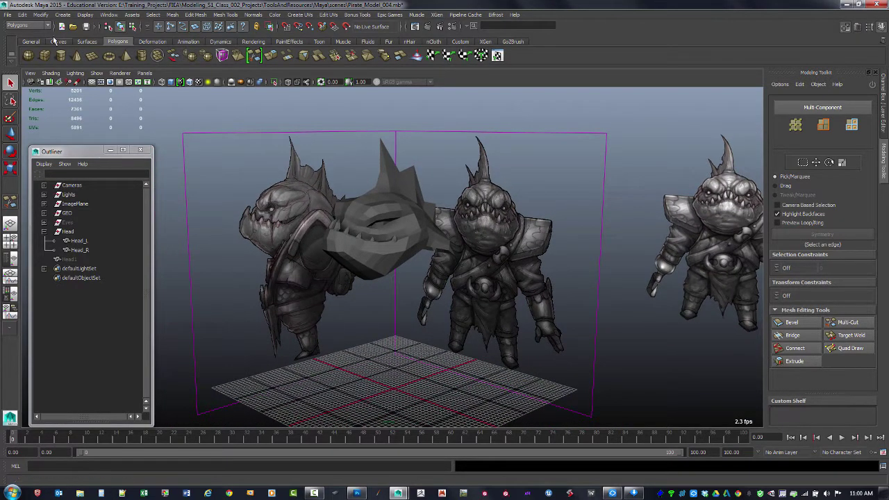
pyautogui.click(63, 15)
pyautogui.moveTo(99, 38)
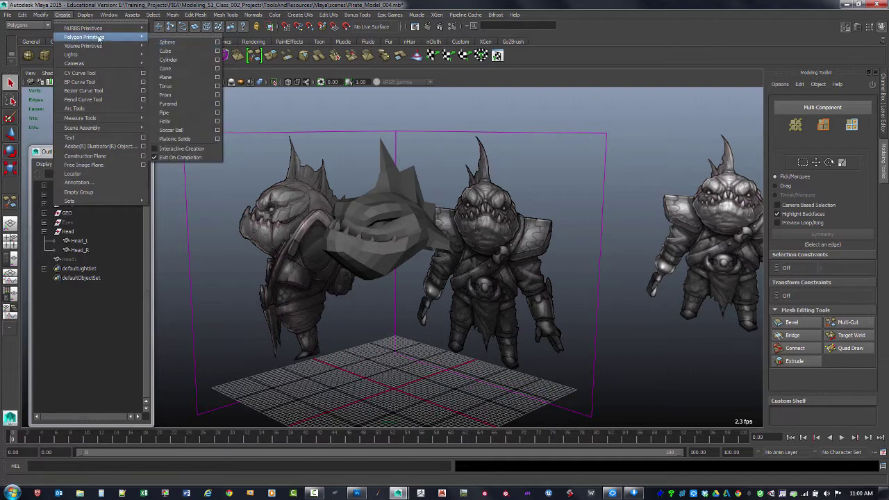
pyautogui.click(218, 52)
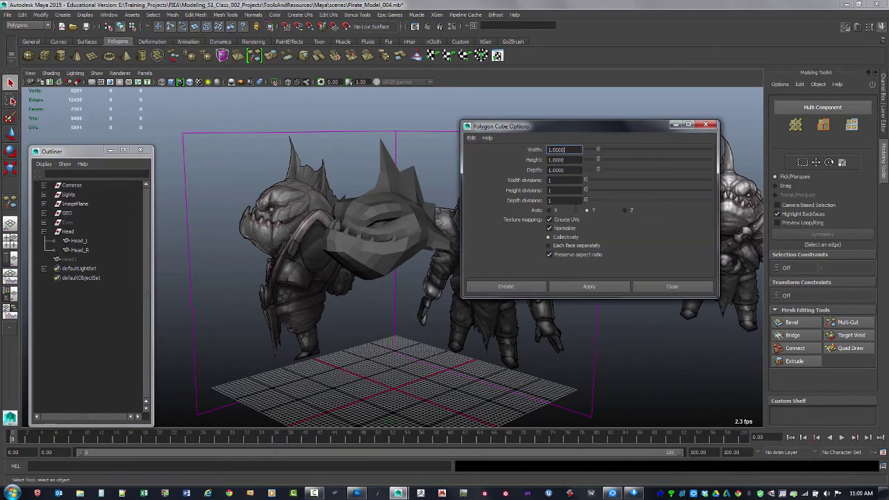
pyautogui.click(522, 286)
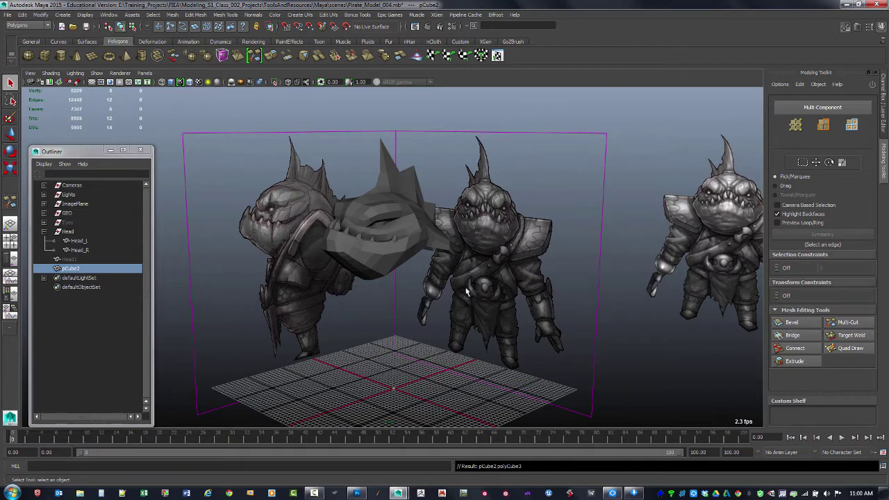
# Raise the new cube to head height, place it beside the head, and scale it up uniformly to about 26.
pyautogui.keyDown('alt'); pyautogui.moveTo(467, 293); pyautogui.dragTo(469, 316); pyautogui.keyUp('alt')
pyautogui.press('w')
pyautogui.moveTo(387, 330); pyautogui.dragTo(411, 182)
pyautogui.moveTo(419, 223); pyautogui.dragTo(490, 239)
pyautogui.press('r')
pyautogui.press('space')
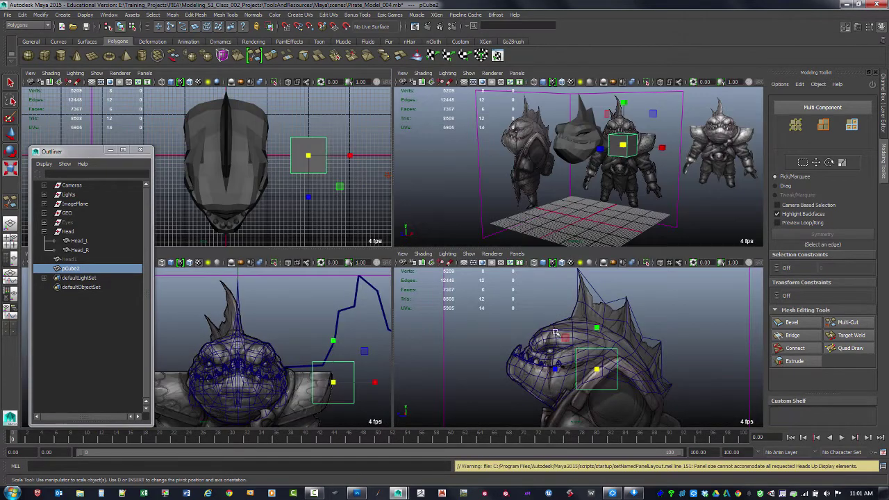
# In the side view, move the cube over the top of the shoulder strap and flatten its height to a scale of about 8.
pyautogui.press('space')
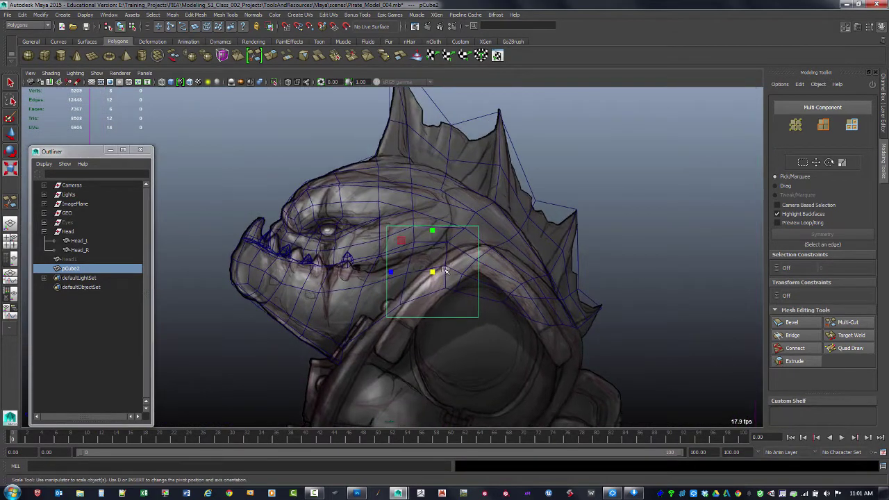
pyautogui.press('w')
pyautogui.moveTo(433, 272); pyautogui.dragTo(478, 258)
pyautogui.press('r')
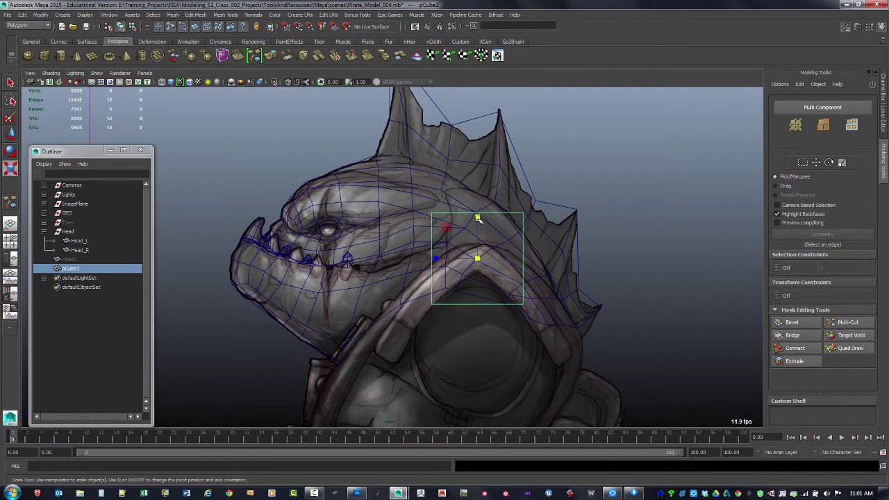
pyautogui.moveTo(478, 216)
pyautogui.mouseDown()
pyautogui.moveTo(477, 244)
pyautogui.moveTo(476, 222)
pyautogui.mouseUp()
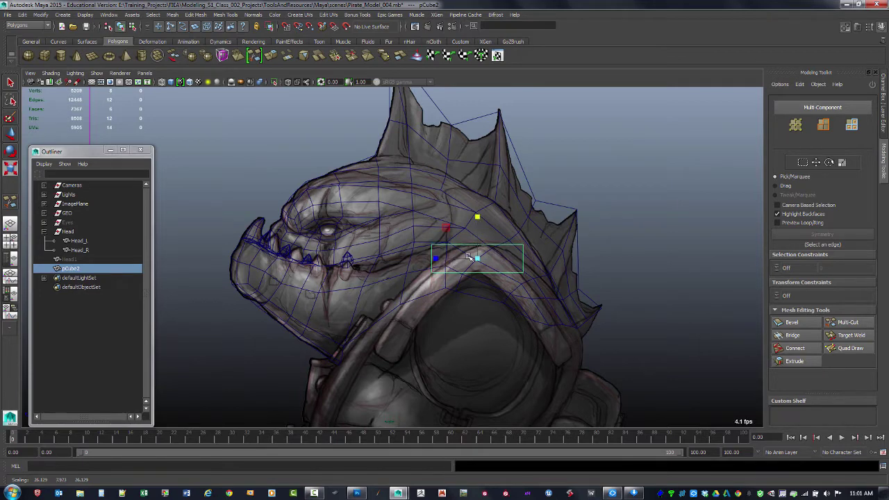
# Stretch the flattened cube along its depth to a Z scale of about 80 in the side view.
pyautogui.keyDown('alt'); pyautogui.moveTo(471, 257); pyautogui.dragTo(448, 262); pyautogui.keyUp('alt')
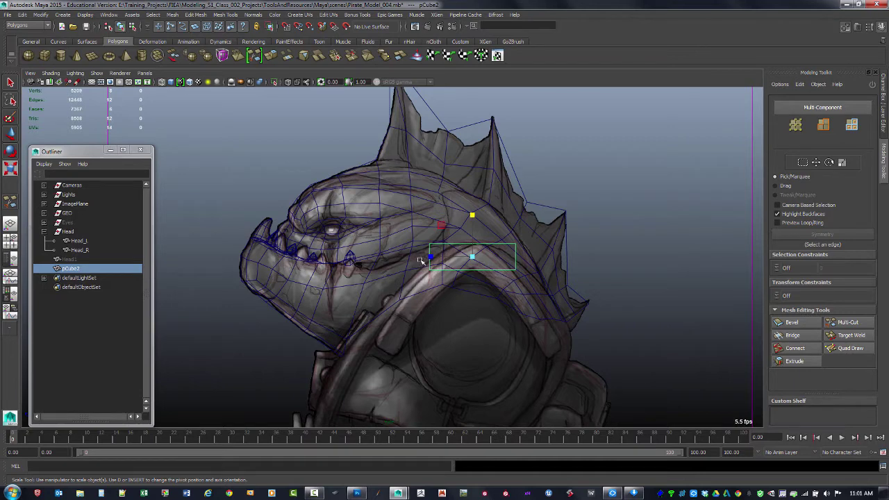
pyautogui.moveTo(420, 260); pyautogui.dragTo(351, 270)
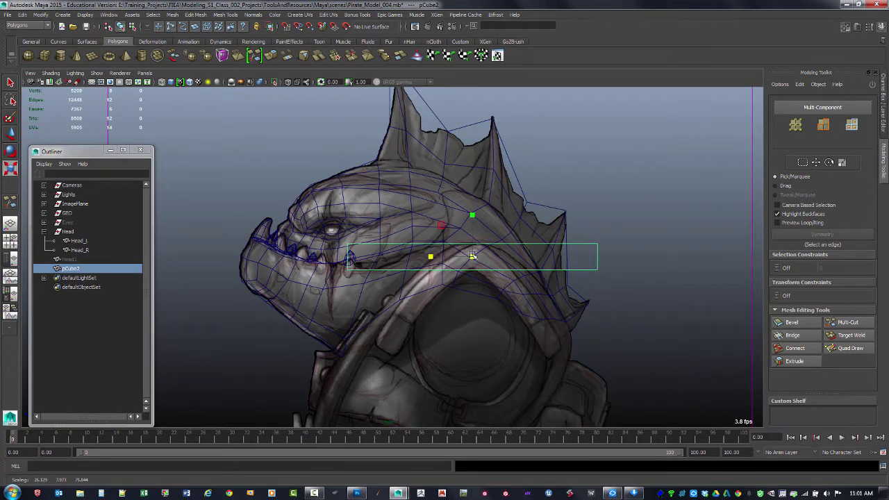
pyautogui.moveTo(430, 257); pyautogui.dragTo(431, 257)
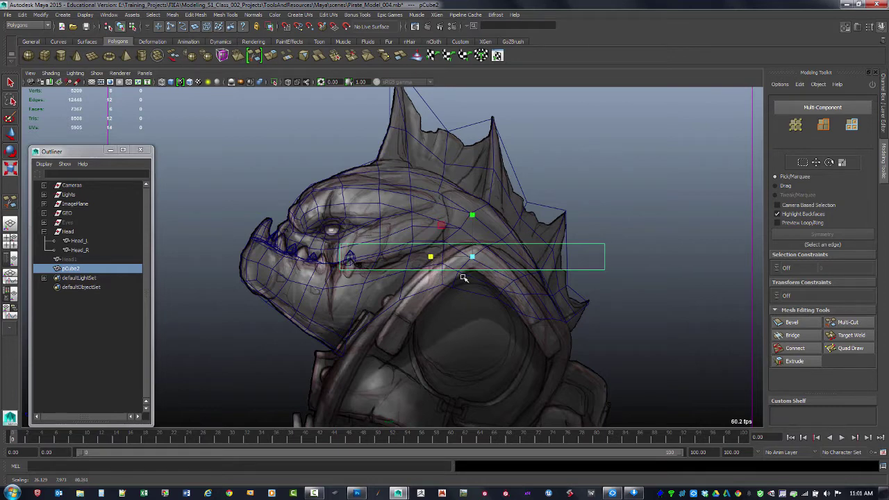
# In the front view, move the slab sideways toward the head so it sits over the character's shoulder armor.
pyautogui.press('space')
pyautogui.press('space')
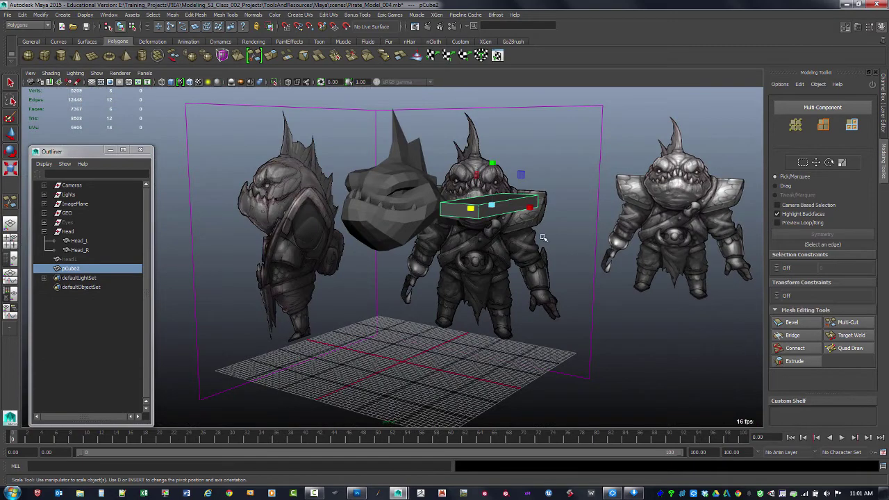
pyautogui.keyDown('alt'); pyautogui.moveTo(542, 239); pyautogui.dragTo(525, 269); pyautogui.keyUp('alt')
pyautogui.press('space')
pyautogui.press('space')
pyautogui.keyDown('alt'); pyautogui.moveTo(386, 319); pyautogui.dragTo(411, 282, button='middle'); pyautogui.keyUp('alt')
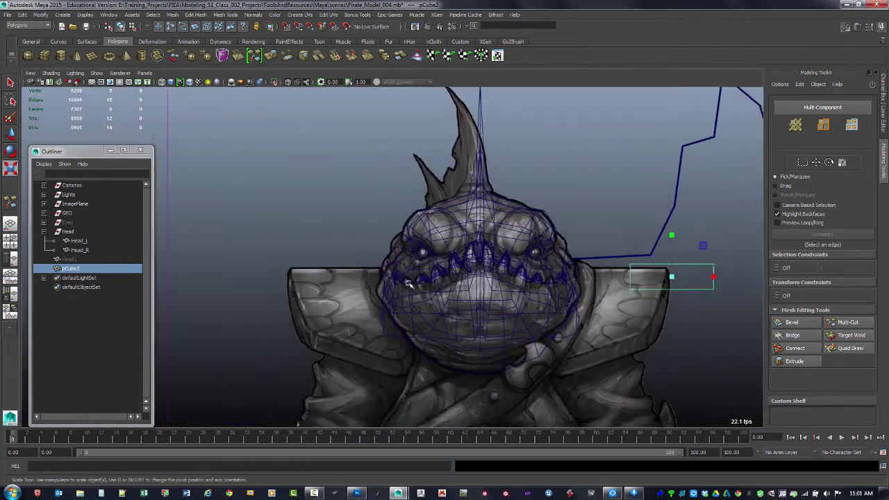
pyautogui.keyDown('alt'); pyautogui.moveTo(410, 282); pyautogui.dragTo(545, 303, button='right'); pyautogui.keyUp('alt')
pyautogui.press('w')
pyautogui.moveTo(744, 282); pyautogui.dragTo(695, 281)
# Scale the slab's width in the front view to an X scale of about 26.8, matching the shoulder armor.
pyautogui.press('space')
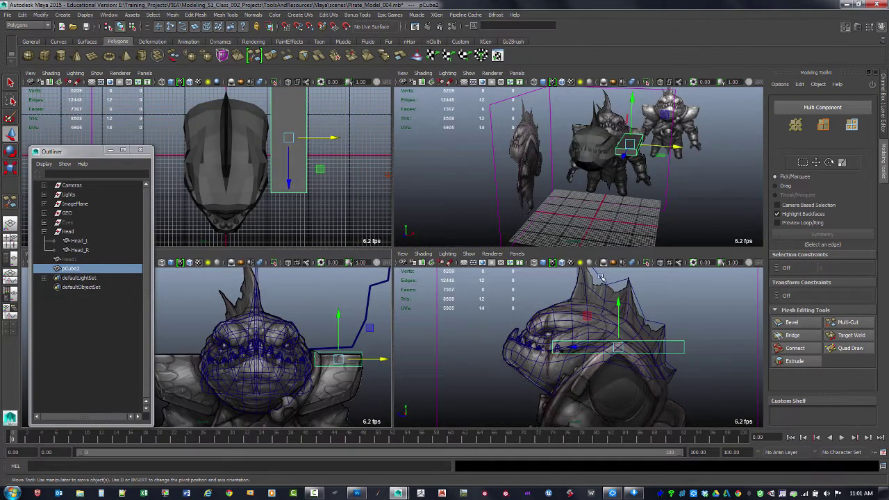
pyautogui.press('space')
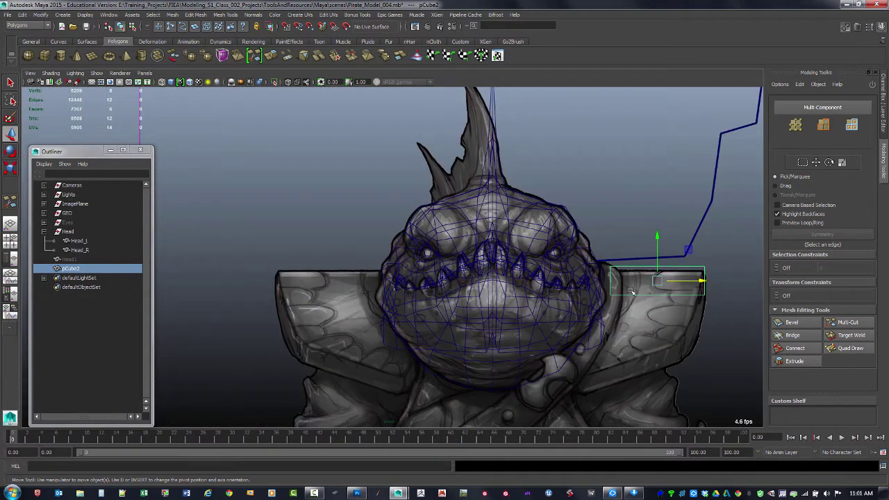
pyautogui.press('space')
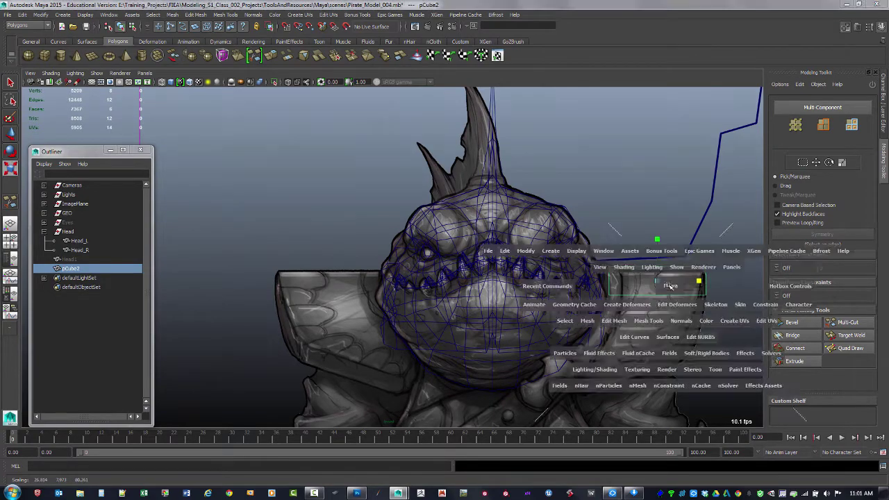
pyautogui.press('space')
pyautogui.moveTo(644, 271)
pyautogui.keyDown('alt'); pyautogui.mouseDown()
pyautogui.moveTo(620, 278)
pyautogui.moveTo(628, 273)
pyautogui.mouseUp(); pyautogui.keyUp('alt')
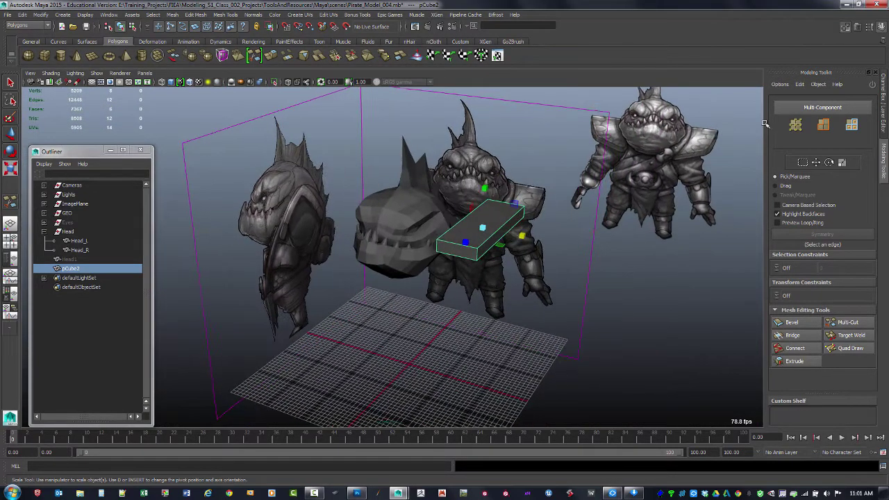
# Set the slab's Subdivisions Depth to 4 in its polyCube input, and shift and shorten the Outliner window to uncover the view axis.
pyautogui.click(883, 119)
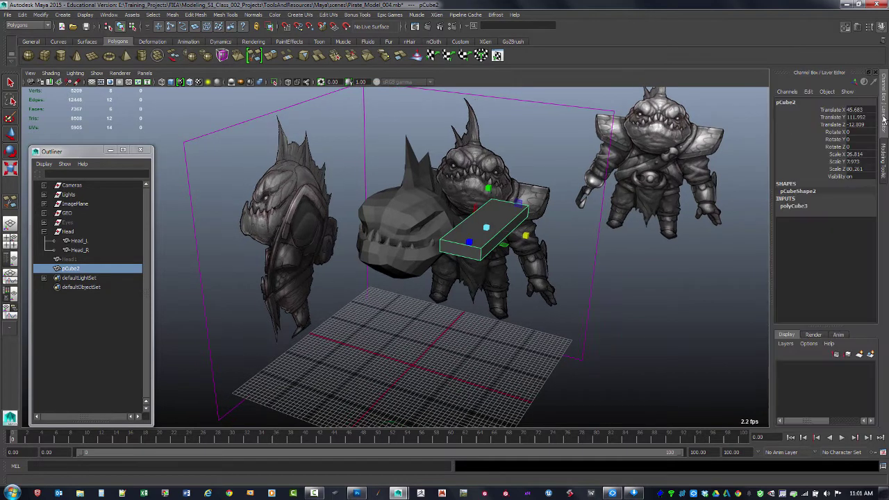
pyautogui.click(845, 28)
pyautogui.click(845, 27)
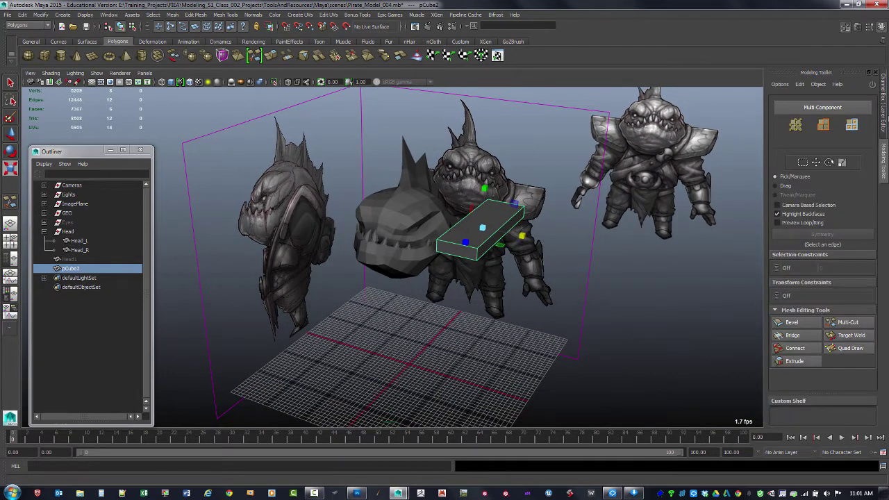
pyautogui.click(883, 113)
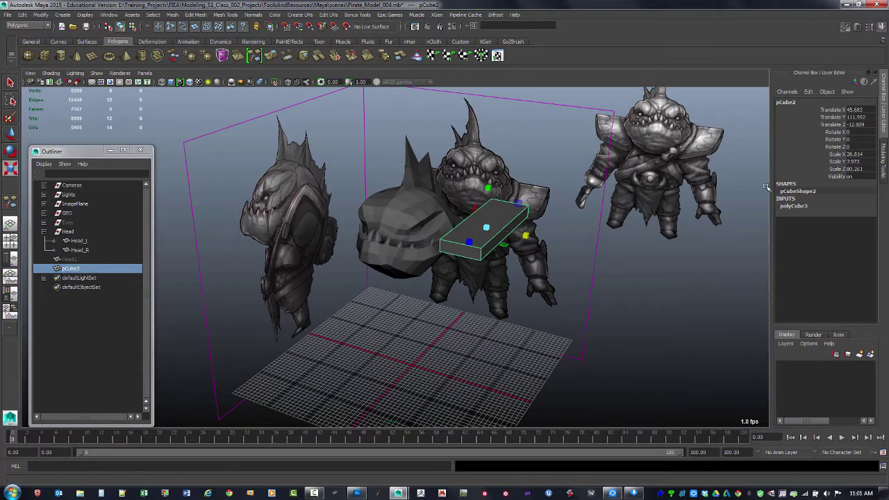
pyautogui.click(791, 206)
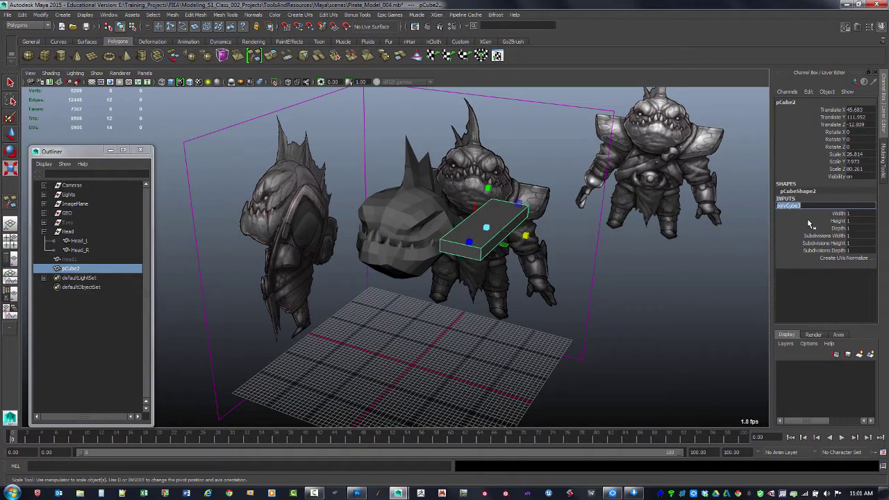
pyautogui.keyDown('alt'); pyautogui.moveTo(542, 264); pyautogui.dragTo(608, 256); pyautogui.keyUp('alt')
pyautogui.click(811, 250)
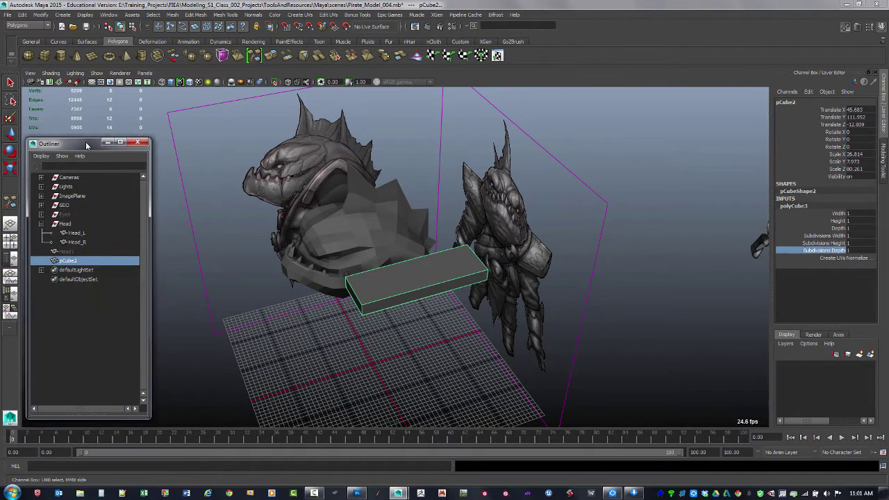
pyautogui.moveTo(97, 151); pyautogui.dragTo(94, 136)
pyautogui.moveTo(98, 409); pyautogui.dragTo(97, 397)
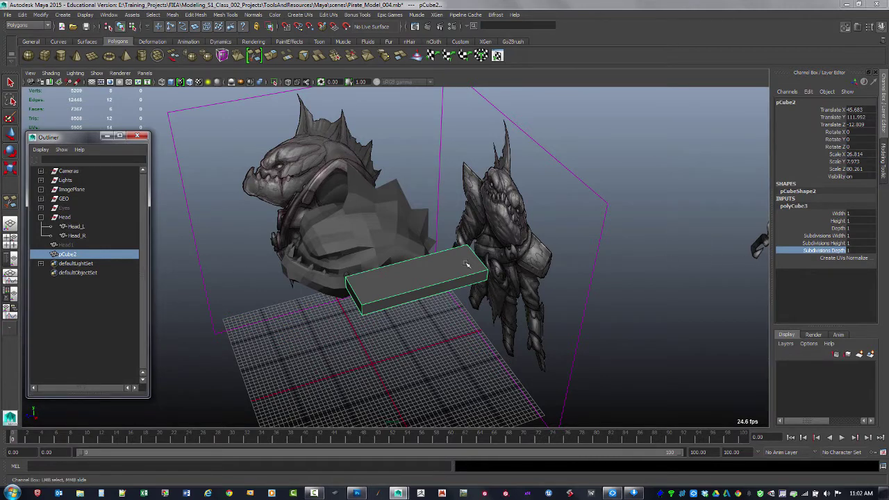
pyautogui.moveTo(467, 265); pyautogui.dragTo(468, 250, button='middle')
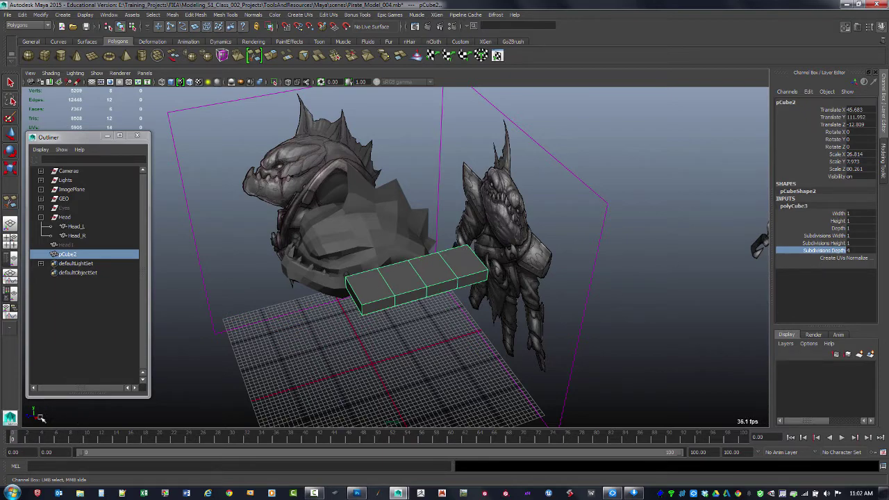
# Try to shape the slab by moving and rotating its front end vertices down onto the shoulder strap in the side view.
pyautogui.keyDown('alt'); pyautogui.moveTo(462, 331); pyautogui.dragTo(486, 319); pyautogui.keyUp('alt')
pyautogui.click(718, 279)
pyautogui.click(484, 287)
pyautogui.press('F8')
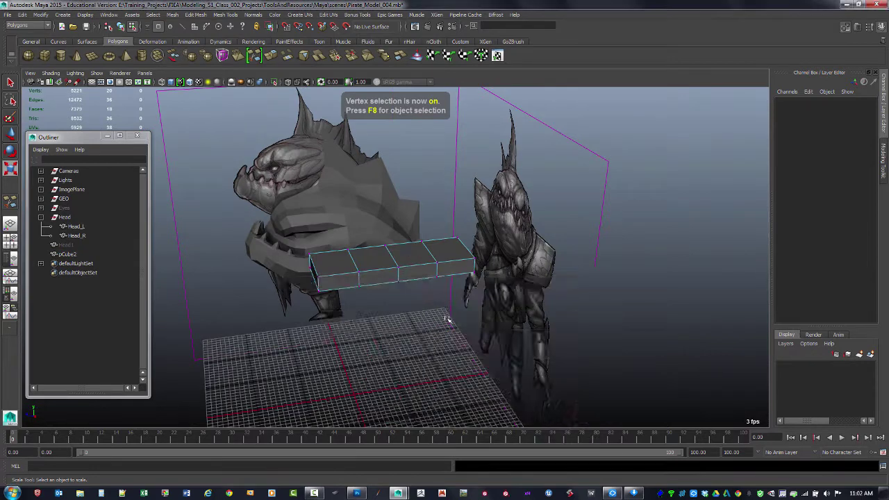
pyautogui.press('space')
pyautogui.press('space')
pyautogui.keyDown('alt'); pyautogui.moveTo(452, 303); pyautogui.dragTo(476, 264, button='middle'); pyautogui.keyUp('alt')
pyautogui.keyDown('alt'); pyautogui.moveTo(476, 264); pyautogui.dragTo(485, 267, button='right'); pyautogui.keyUp('alt')
pyautogui.moveTo(328, 180); pyautogui.dragTo(383, 266)
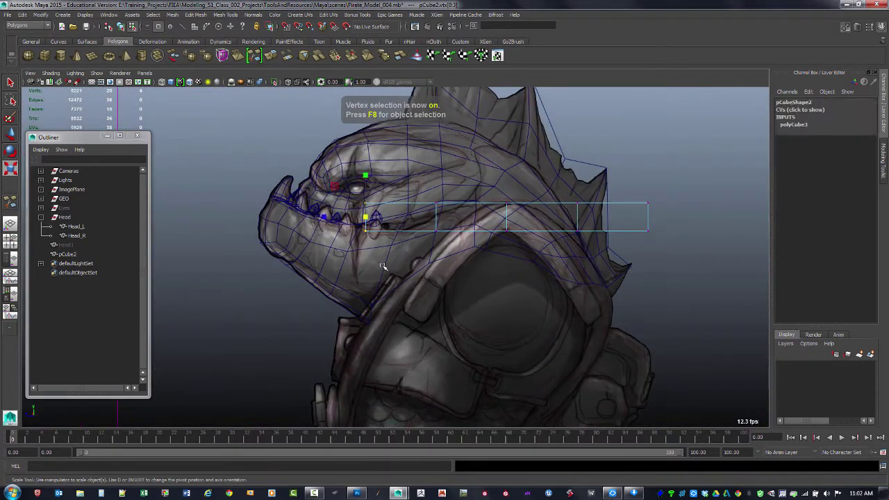
pyautogui.press('w')
pyautogui.moveTo(365, 217); pyautogui.dragTo(401, 300)
pyautogui.press('e')
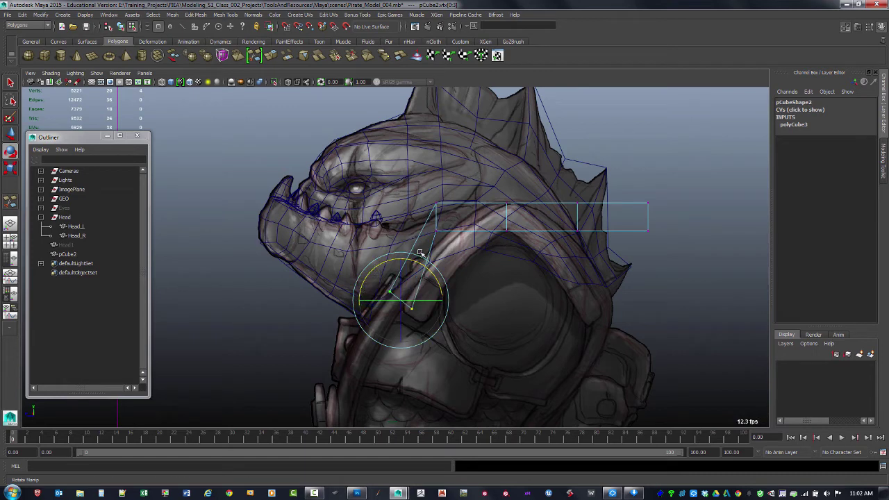
# Try to rotate and move the slab's second vertex row onto the strap curve, and nudge the front end vertices.
pyautogui.moveTo(425, 193); pyautogui.dragTo(459, 253)
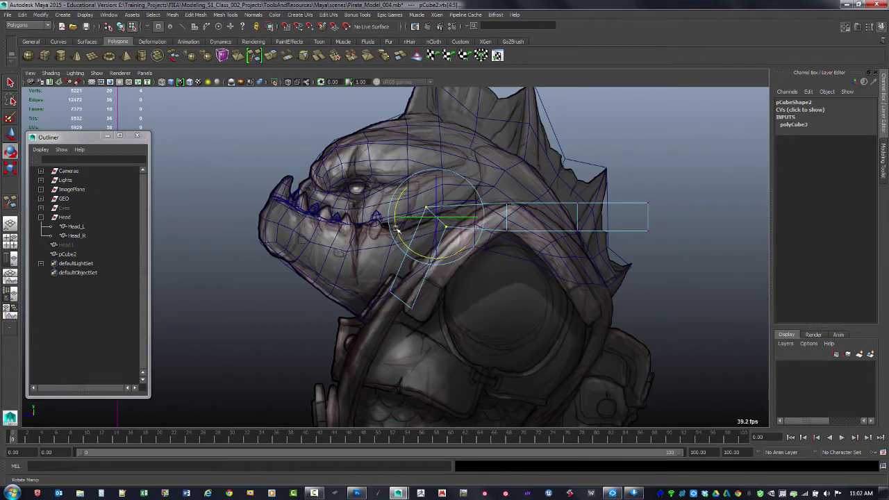
pyautogui.press('w')
pyautogui.moveTo(435, 218); pyautogui.dragTo(446, 252)
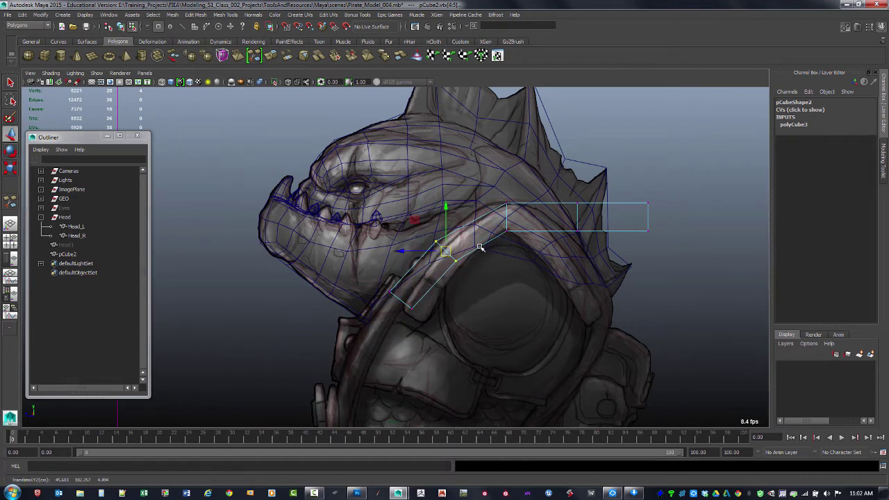
pyautogui.keyDown('alt'); pyautogui.moveTo(497, 209); pyautogui.dragTo(482, 199, button='middle'); pyautogui.keyUp('alt')
pyautogui.moveTo(343, 268); pyautogui.dragTo(414, 321)
pyautogui.moveTo(387, 291); pyautogui.dragTo(396, 301)
# Undo all the vertex edits on the slab and return to object selection in the perspective view.
pyautogui.hotkey('ctrl', 'z')
pyautogui.hotkey('ctrl', 'z')
pyautogui.hotkey('ctrl', 'z')
pyautogui.hotkey('ctrl', 'z')
pyautogui.hotkey('ctrl', 'z')
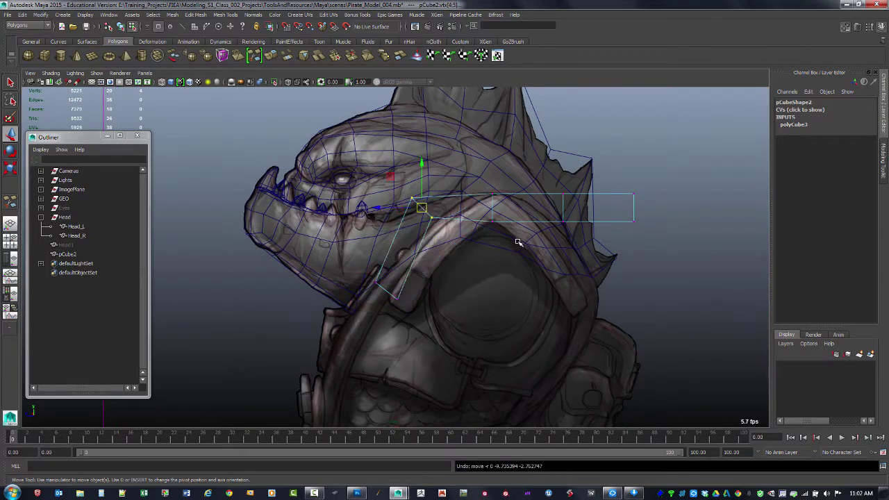
pyautogui.press('space')
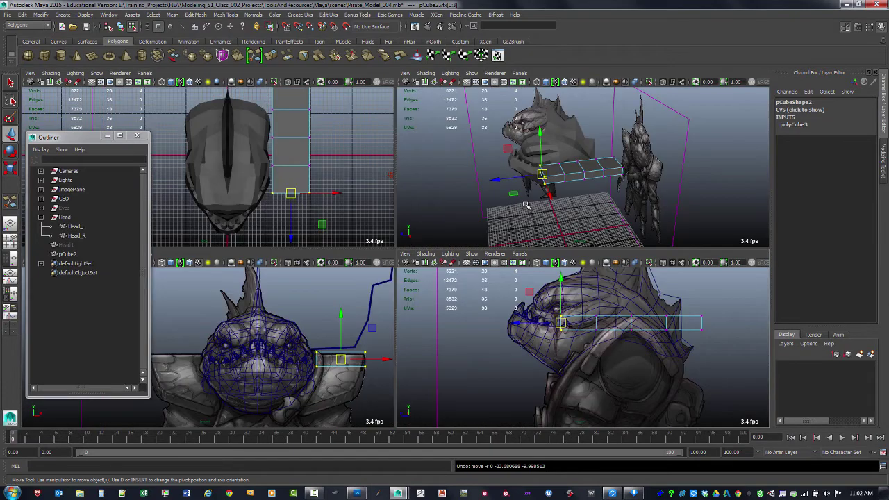
pyautogui.press('space')
pyautogui.keyDown('alt'); pyautogui.moveTo(530, 206); pyautogui.dragTo(518, 184); pyautogui.keyUp('alt')
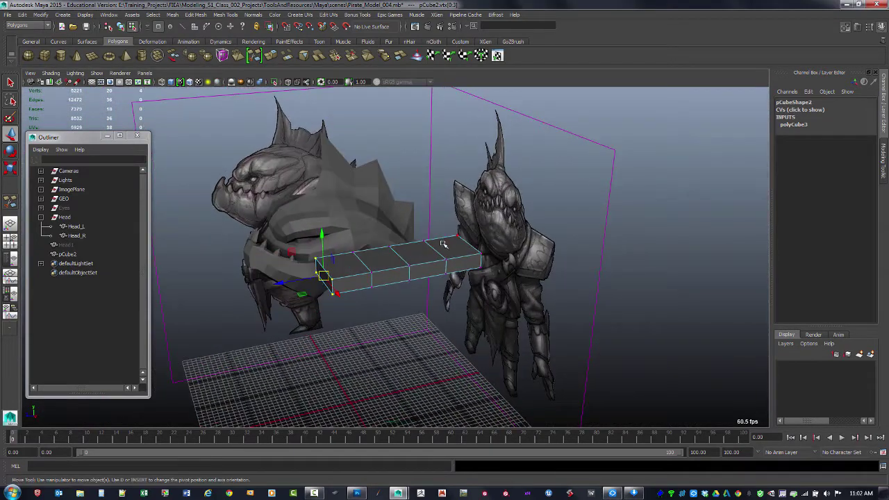
pyautogui.press('F8')
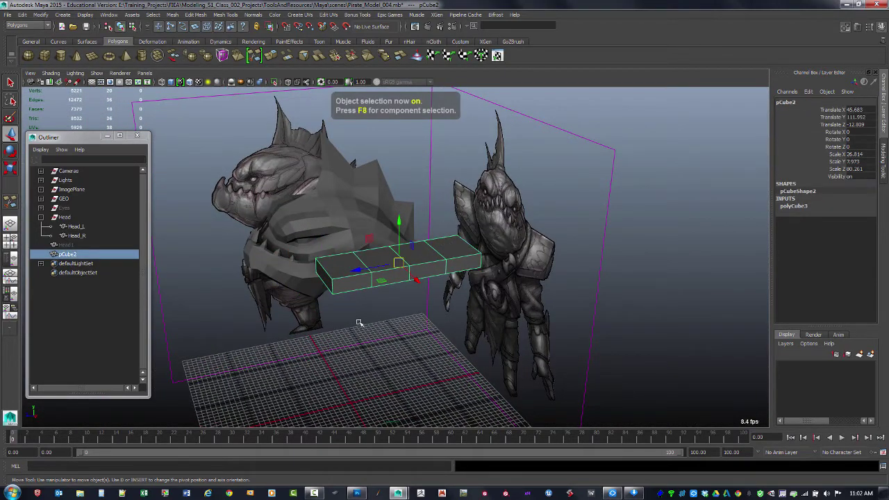
# Add a nonlinear Bend deformer to the slab.
pyautogui.keyDown('alt'); pyautogui.moveTo(419, 311); pyautogui.dragTo(559, 280); pyautogui.keyUp('alt')
pyautogui.click(597, 287)
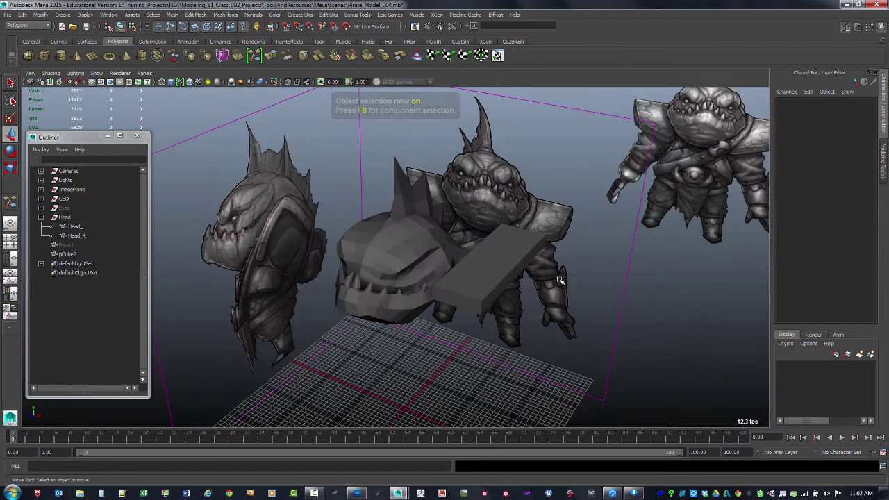
pyautogui.click(528, 261)
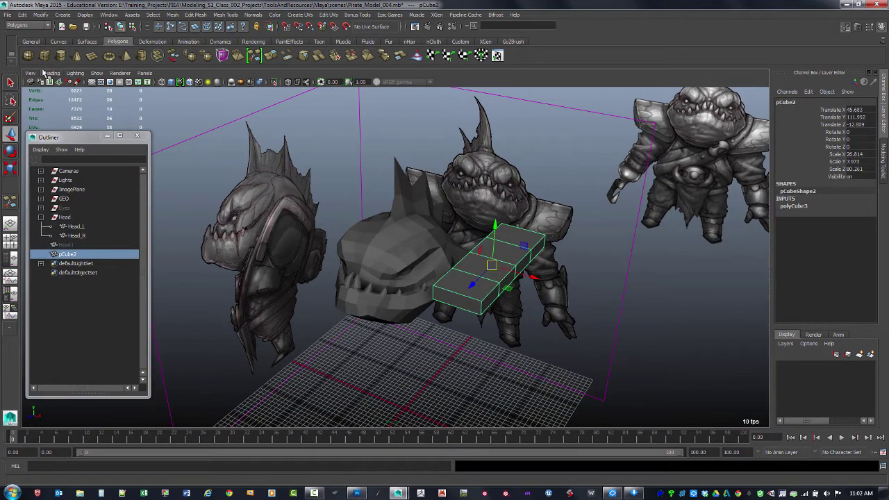
pyautogui.click(27, 26)
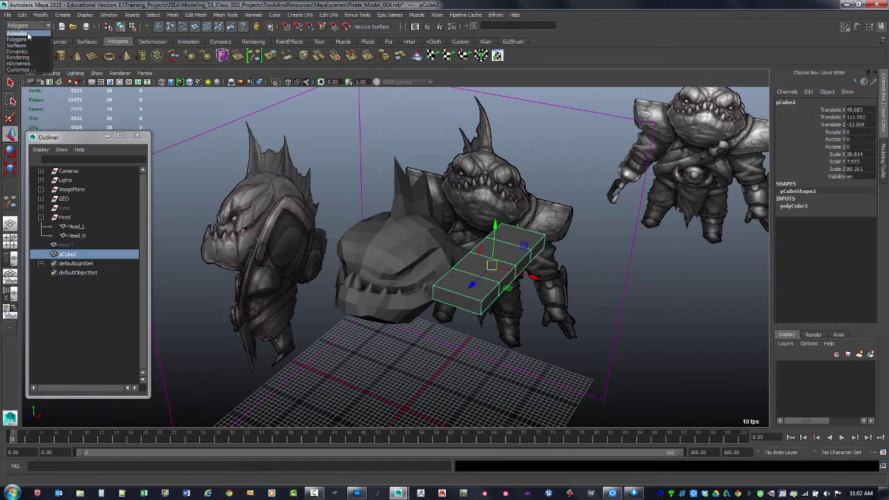
pyautogui.click(27, 34)
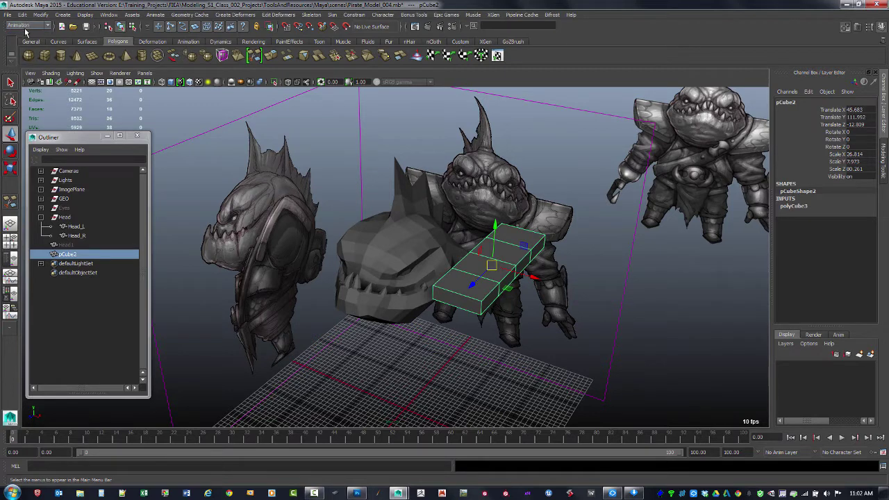
pyautogui.click(249, 16)
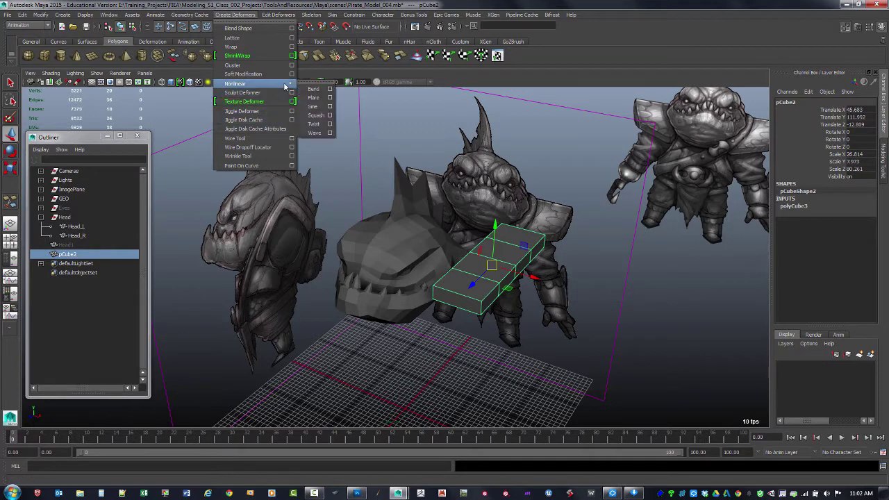
pyautogui.moveTo(287, 84)
pyautogui.click(314, 90)
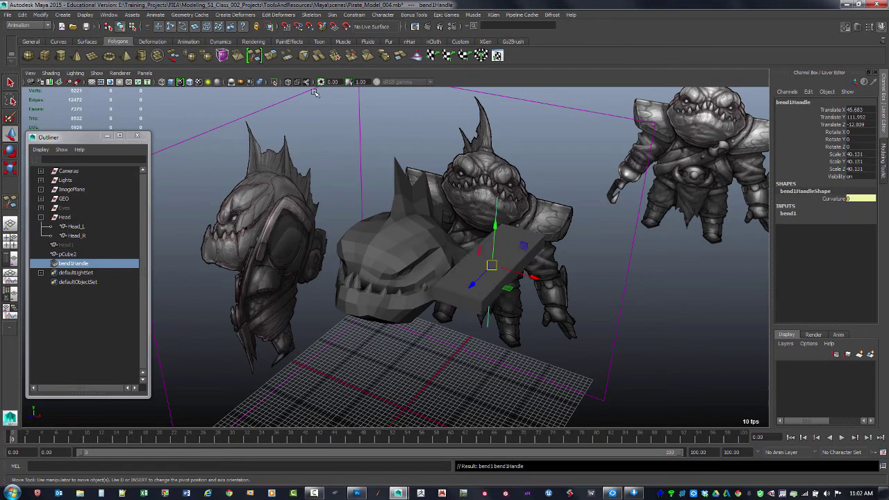
# Raise the bend deformer's Curvature to 68.755.
pyautogui.keyDown('alt'); pyautogui.moveTo(568, 275); pyautogui.dragTo(581, 235); pyautogui.keyUp('alt')
pyautogui.keyDown('alt'); pyautogui.moveTo(419, 265); pyautogui.dragTo(697, 252, button='right'); pyautogui.keyUp('alt')
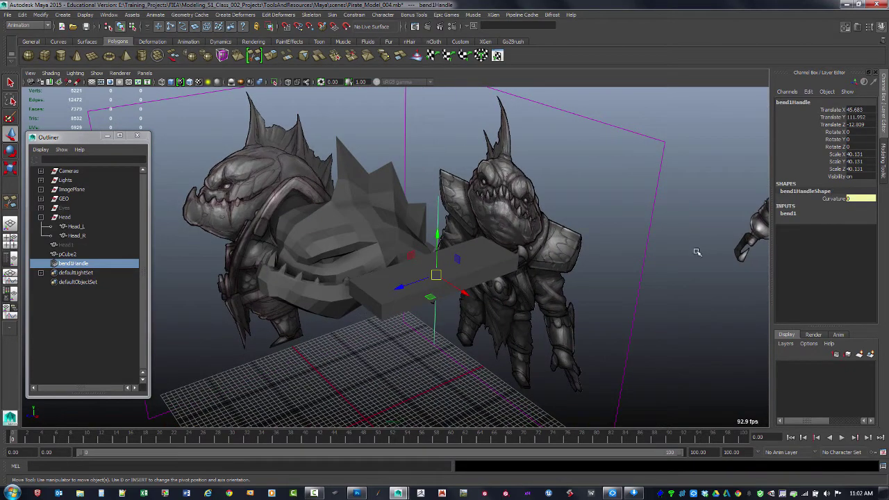
pyautogui.click(789, 214)
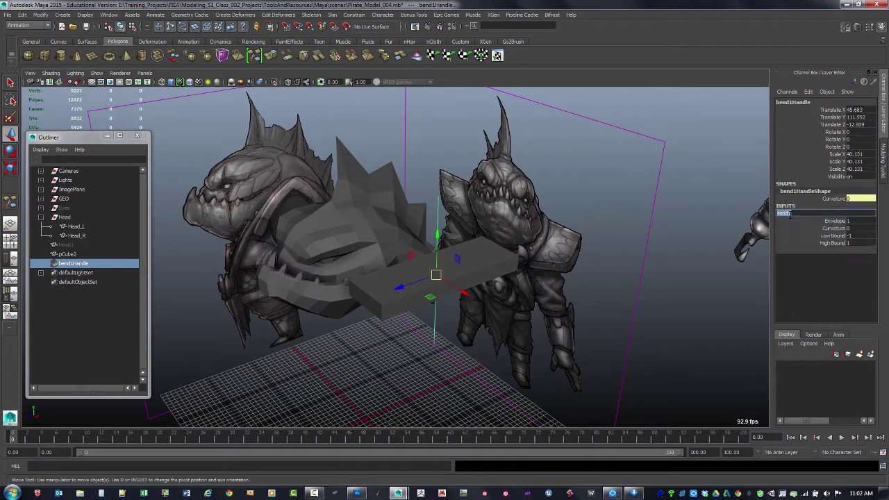
pyautogui.click(834, 229)
pyautogui.moveTo(575, 237); pyautogui.dragTo(609, 228, button='middle')
pyautogui.click(605, 202)
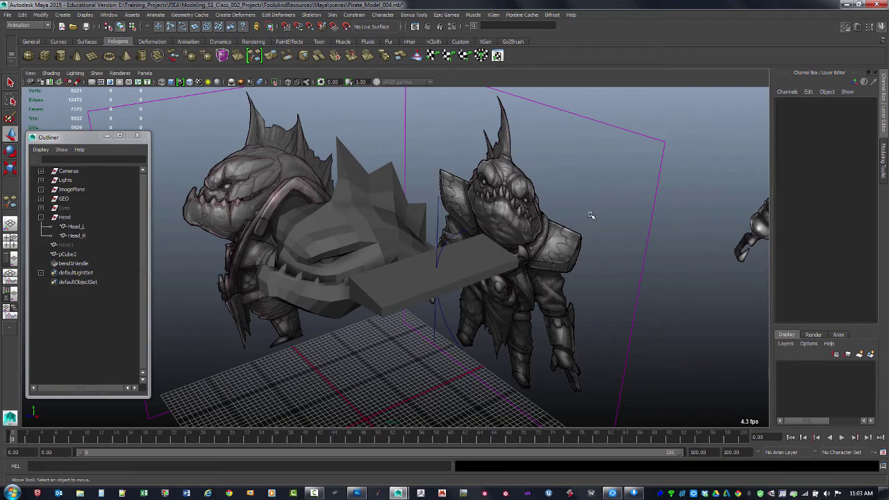
# Rotate the bend handle to -90 degrees on Z.
pyautogui.keyDown('alt'); pyautogui.moveTo(605, 201); pyautogui.dragTo(611, 222); pyautogui.keyUp('alt')
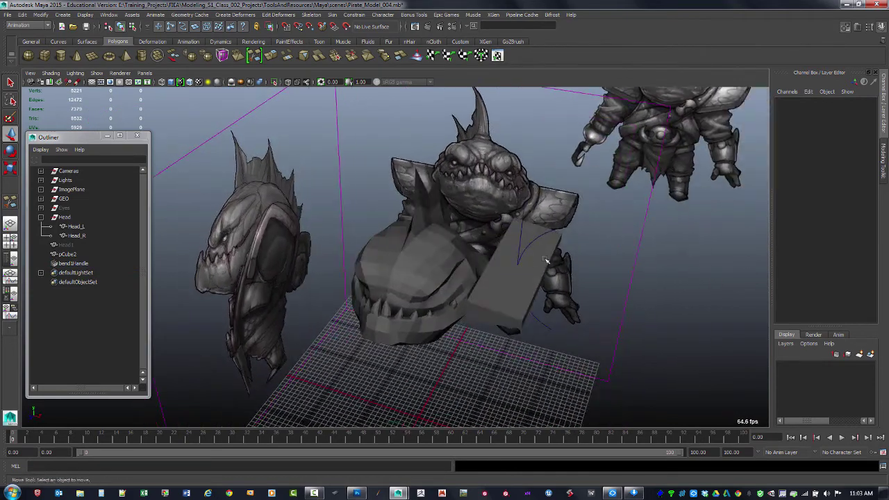
pyautogui.keyDown('alt'); pyautogui.moveTo(546, 261); pyautogui.dragTo(567, 216); pyautogui.keyUp('alt')
pyautogui.click(546, 171)
pyautogui.keyDown('alt'); pyautogui.moveTo(545, 171); pyautogui.dragTo(551, 235); pyautogui.keyUp('alt')
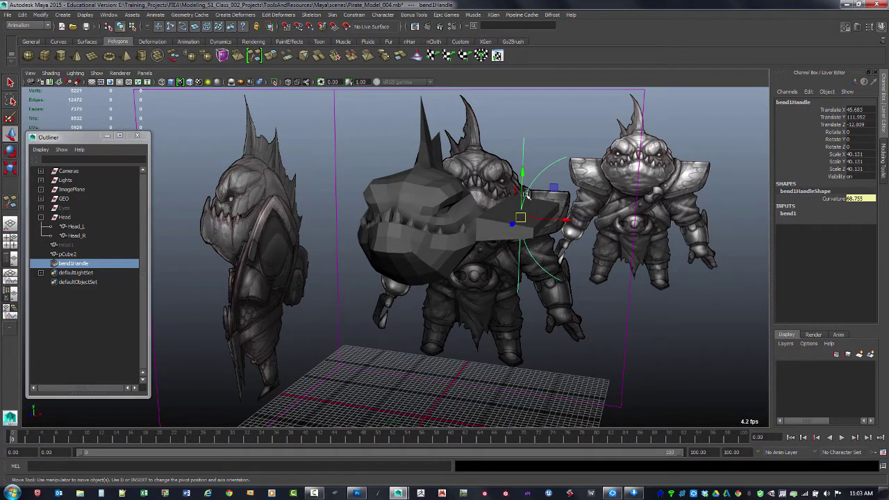
pyautogui.press('e')
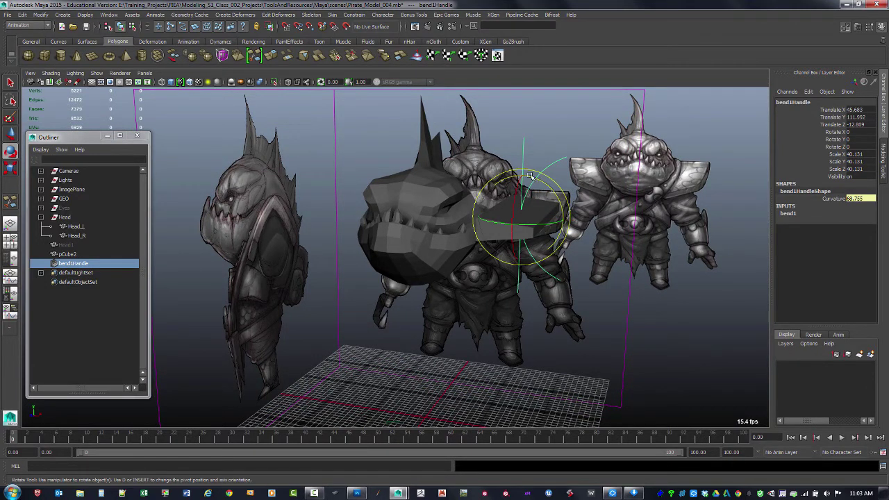
pyautogui.moveTo(546, 184); pyautogui.dragTo(555, 252)
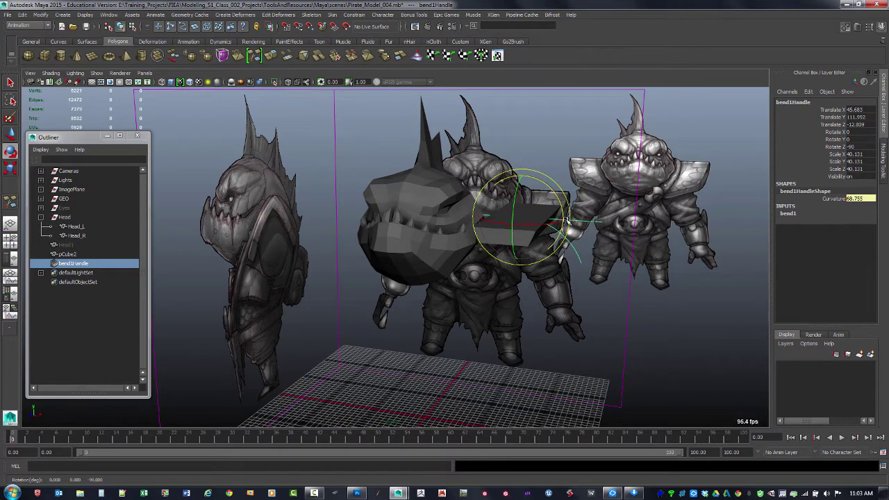
pyautogui.keyDown('alt'); pyautogui.moveTo(566, 221); pyautogui.dragTo(528, 227); pyautogui.keyUp('alt')
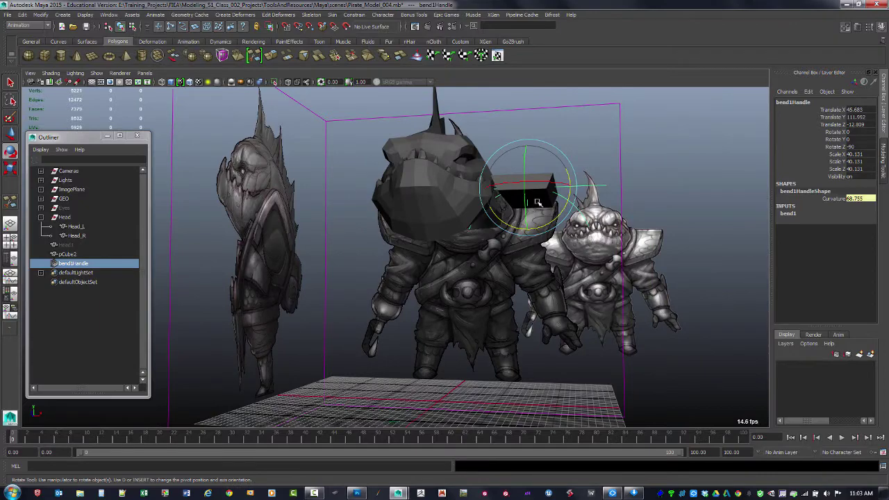
# Show wireframe on shaded in the perspective view and set the bend handle's Rotate X to -90.
pyautogui.keyDown('alt'); pyautogui.moveTo(571, 255); pyautogui.dragTo(351, 200); pyautogui.keyUp('alt')
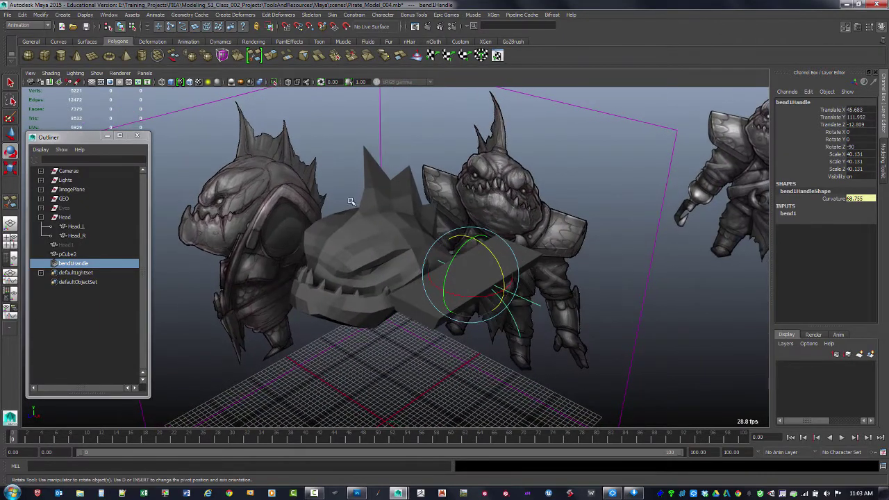
pyautogui.click(189, 81)
pyautogui.moveTo(392, 238)
pyautogui.keyDown('alt'); pyautogui.mouseDown()
pyautogui.moveTo(456, 283)
pyautogui.moveTo(532, 277)
pyautogui.moveTo(518, 282)
pyautogui.moveTo(498, 278)
pyautogui.moveTo(543, 265)
pyautogui.mouseUp(); pyautogui.keyUp('alt')
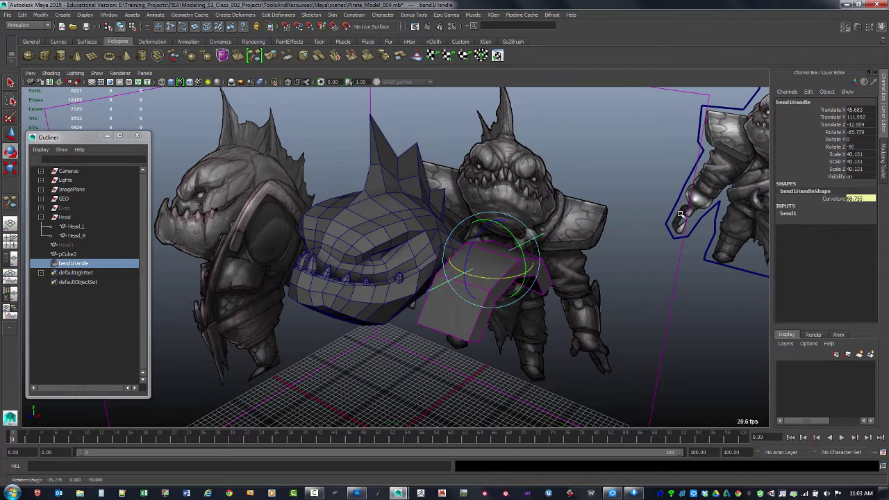
pyautogui.click(863, 132)
pyautogui.write('-90')
pyautogui.press('Return')
# In the side view, increase the bend deformer's Curvature to 85.944 so the slab follows the shoulder strap.
pyautogui.keyDown('alt'); pyautogui.moveTo(627, 284); pyautogui.dragTo(503, 257); pyautogui.keyUp('alt')
pyautogui.press('space')
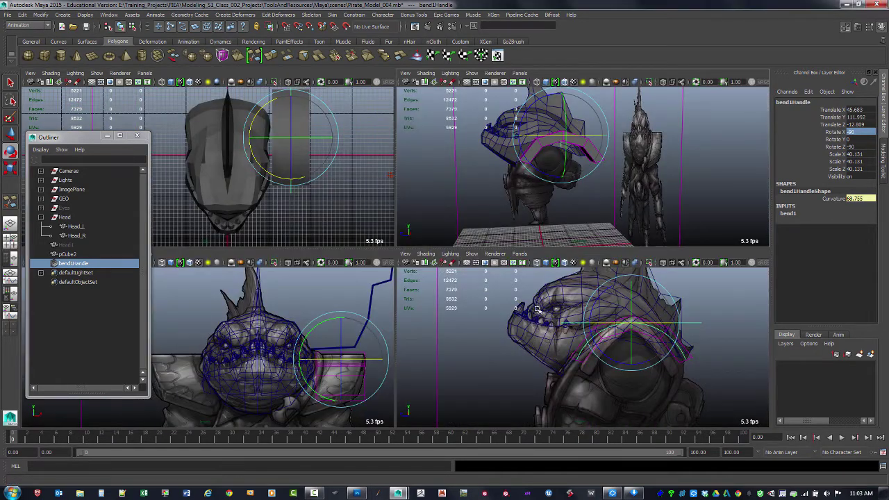
pyautogui.press('space')
pyautogui.keyDown('alt'); pyautogui.moveTo(551, 296); pyautogui.dragTo(548, 260, button='middle'); pyautogui.keyUp('alt')
pyautogui.press('e')
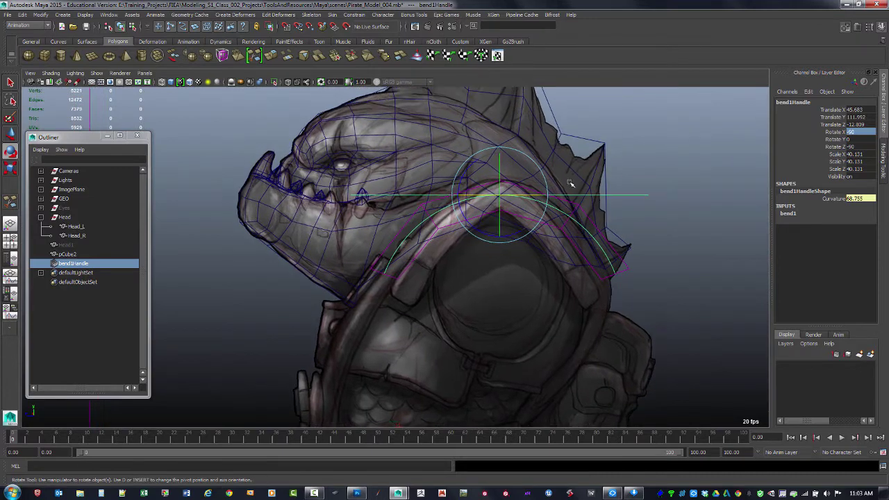
pyautogui.click(788, 213)
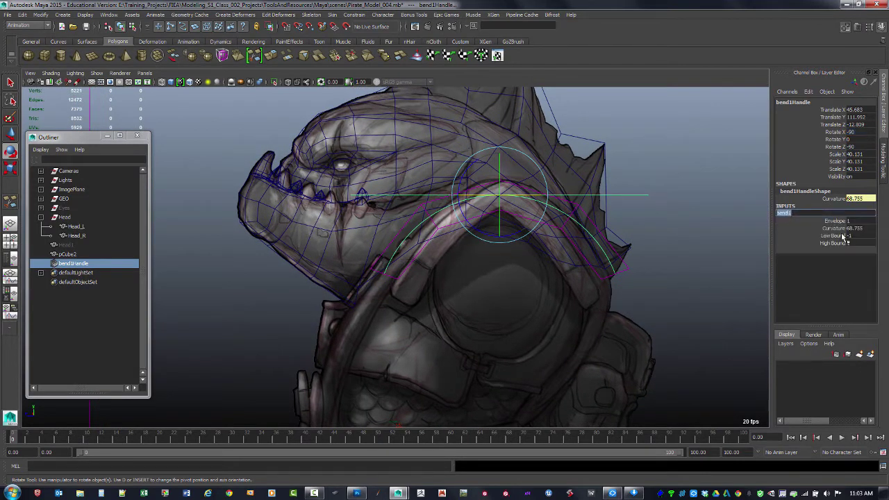
pyautogui.click(835, 228)
pyautogui.moveTo(625, 237); pyautogui.dragTo(635, 236, button='middle')
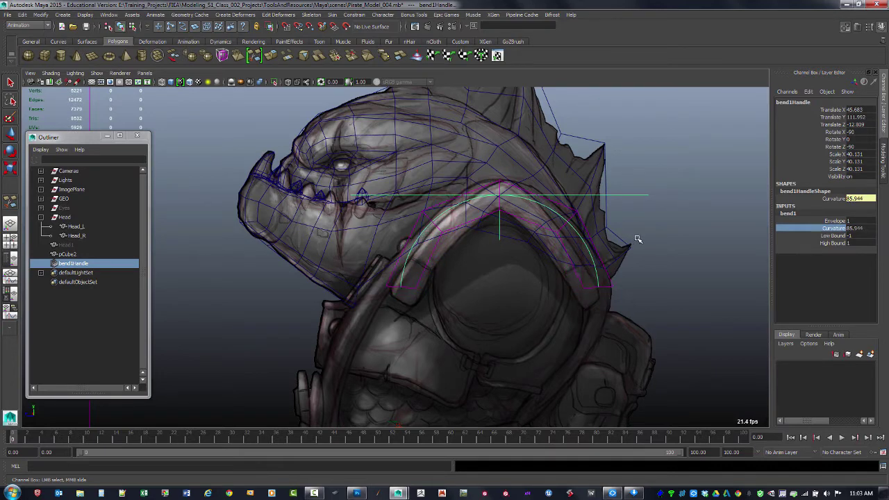
# Set the bend deformer's Low Bound to -1.6 and High Bound to 2.1.
pyautogui.click(835, 235)
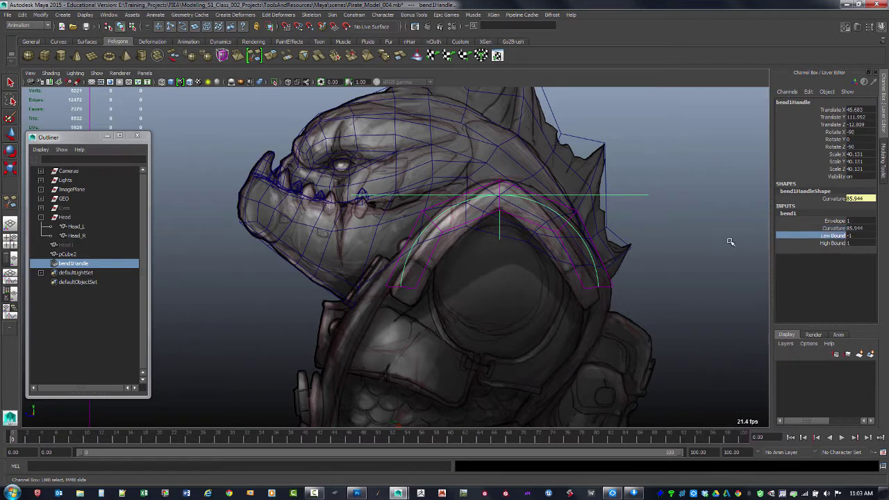
pyautogui.moveTo(728, 240); pyautogui.dragTo(732, 240, button='middle')
pyautogui.moveTo(727, 239); pyautogui.dragTo(705, 262, button='middle')
pyautogui.click(833, 243)
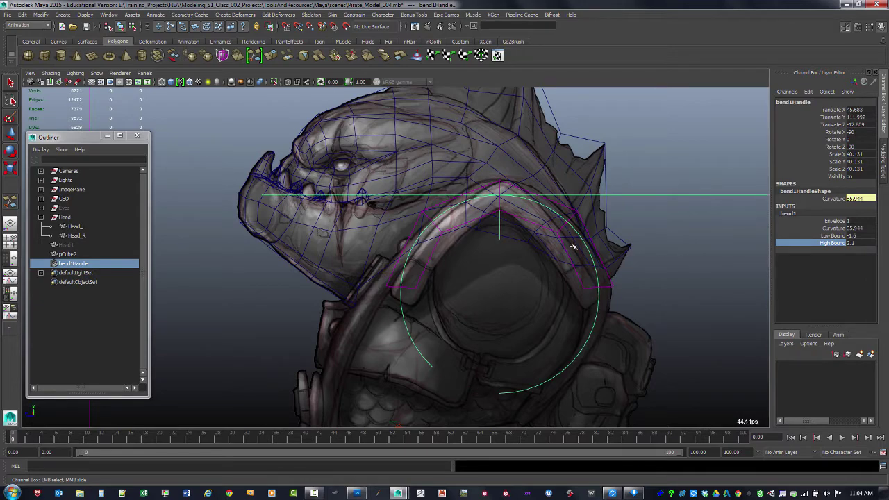
# Select the bent slab in the perspective view and delete its construction history to bake the bend.
pyautogui.press('space')
pyautogui.keyDown('alt'); pyautogui.moveTo(581, 208); pyautogui.dragTo(629, 218); pyautogui.keyUp('alt')
pyautogui.click(637, 197)
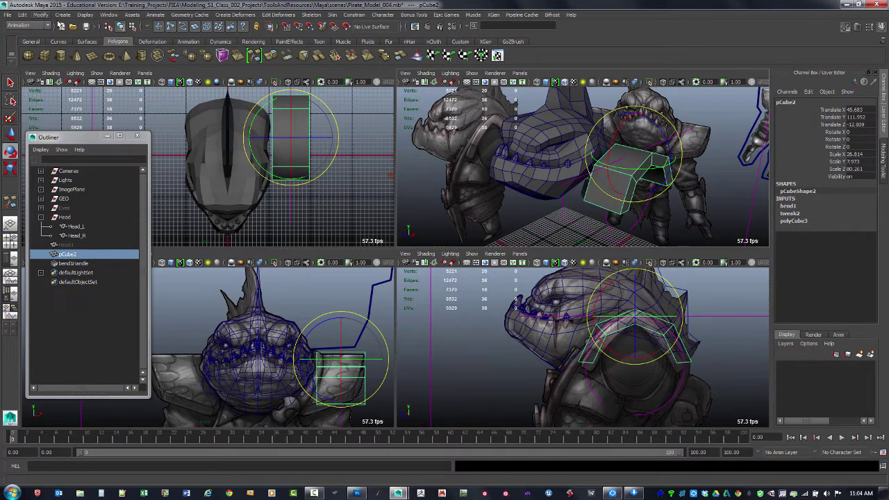
pyautogui.click(23, 14)
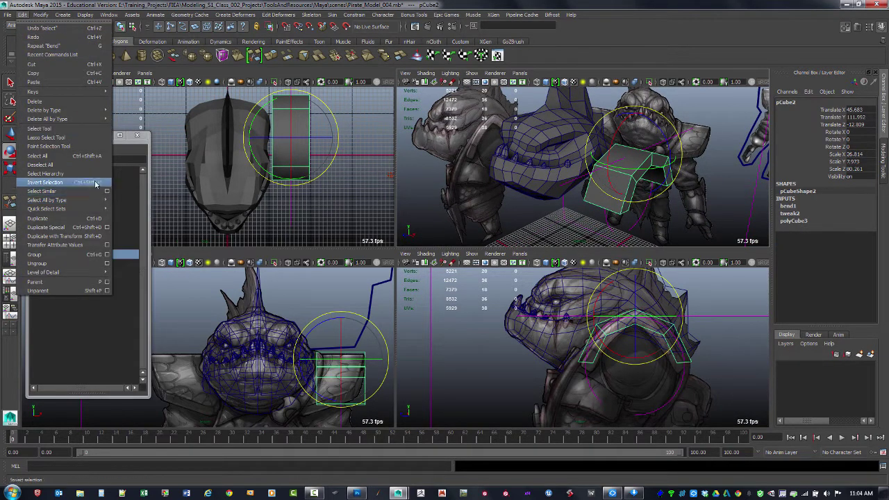
pyautogui.moveTo(90, 110)
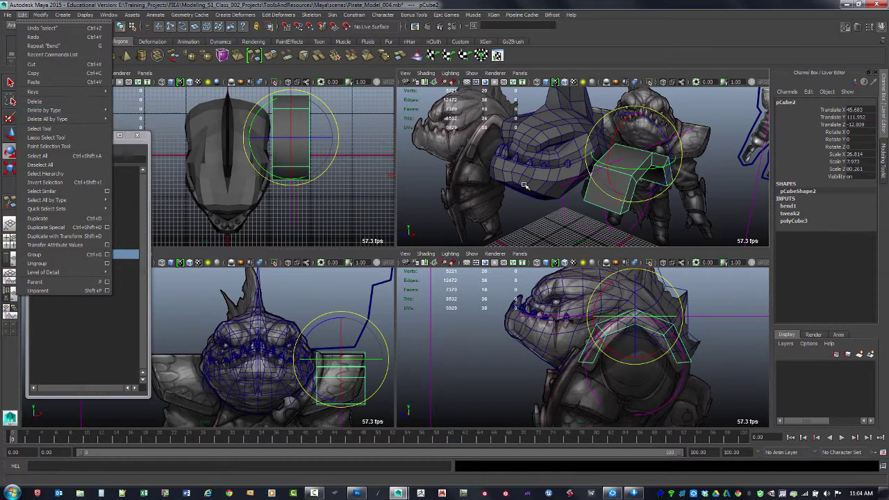
pyautogui.keyDown('alt'); pyautogui.moveTo(525, 185); pyautogui.dragTo(546, 223); pyautogui.keyUp('alt')
pyautogui.click(536, 226)
pyautogui.click(584, 202)
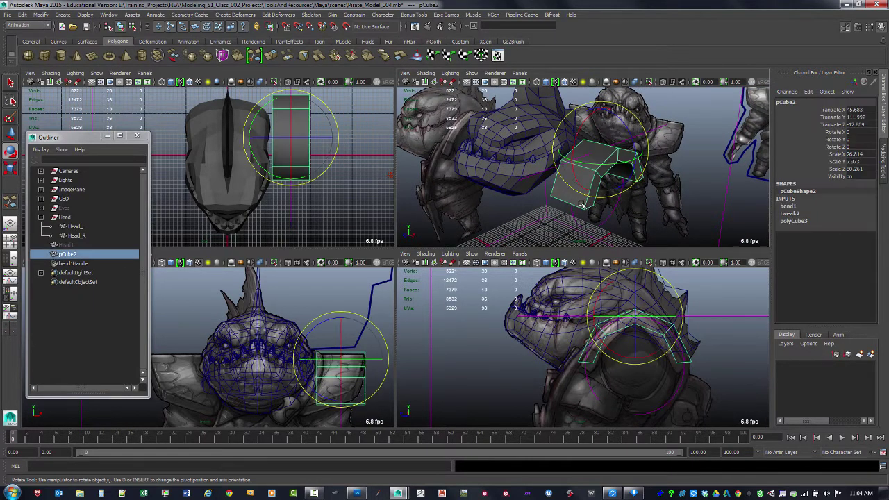
pyautogui.hotkey('alt', 'shift', 'd')
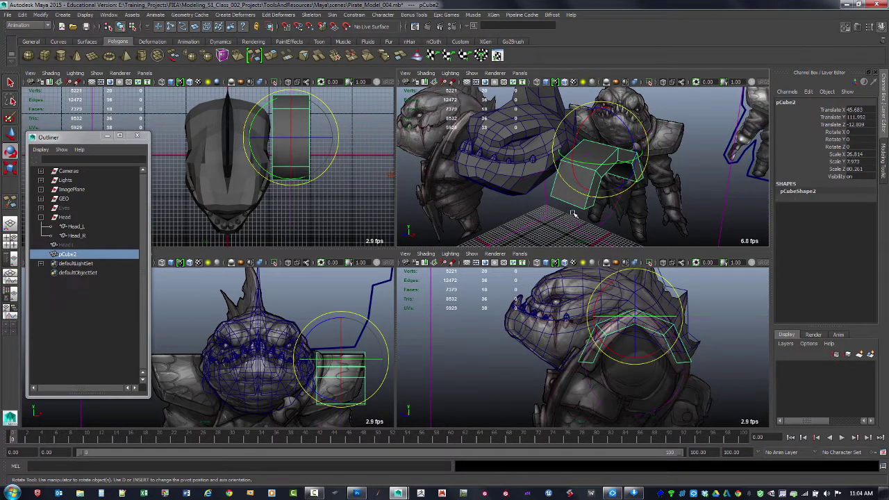
# Turn on smooth mesh preview for the bent slab in the full-size perspective view and inspect its shape.
pyautogui.click(516, 225)
pyautogui.click(582, 199)
pyautogui.keyDown('alt'); pyautogui.moveTo(602, 199); pyautogui.dragTo(585, 252); pyautogui.keyUp('alt')
pyautogui.press('space')
pyautogui.press('3')
pyautogui.click(655, 272)
pyautogui.keyDown('alt'); pyautogui.moveTo(655, 272); pyautogui.dragTo(635, 262); pyautogui.keyUp('alt')
pyautogui.click(532, 266)
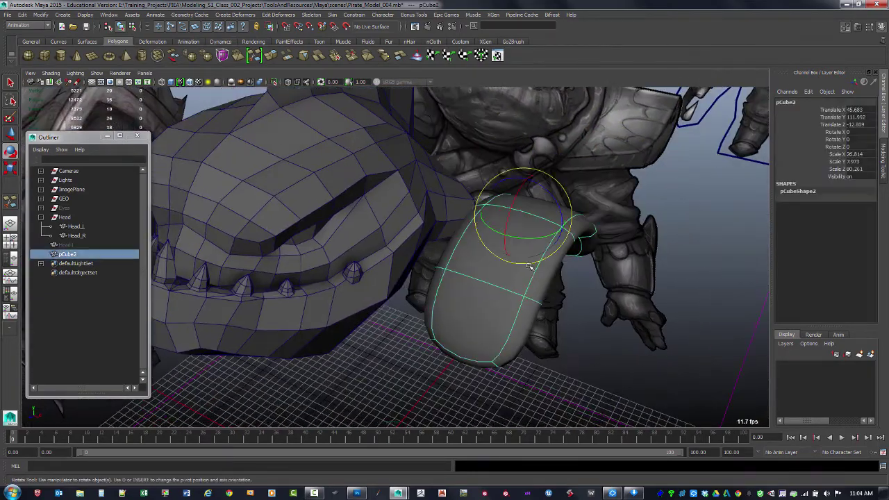
pyautogui.keyDown('alt'); pyautogui.moveTo(532, 266); pyautogui.dragTo(495, 186); pyautogui.keyUp('alt')
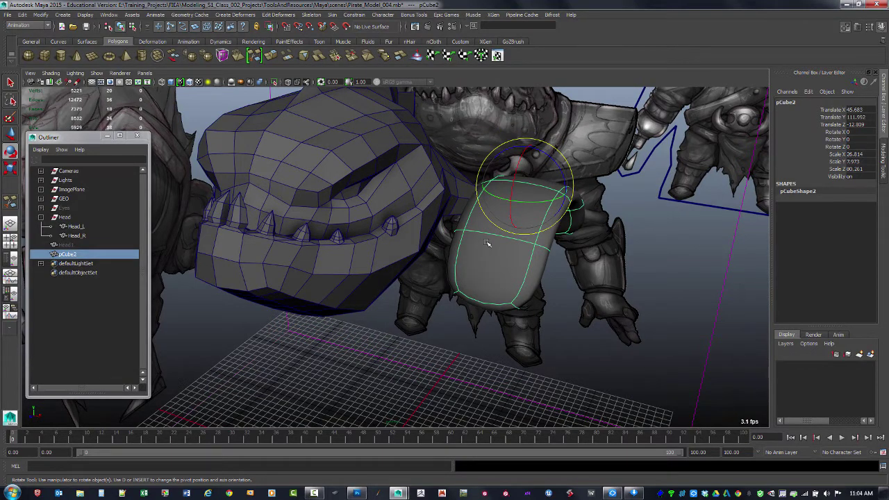
# Compare the bent slab's unsmoothed display with its smooth mesh preview, ending in the smooth preview.
pyautogui.keyDown('alt'); pyautogui.moveTo(505, 168); pyautogui.dragTo(571, 241); pyautogui.keyUp('alt')
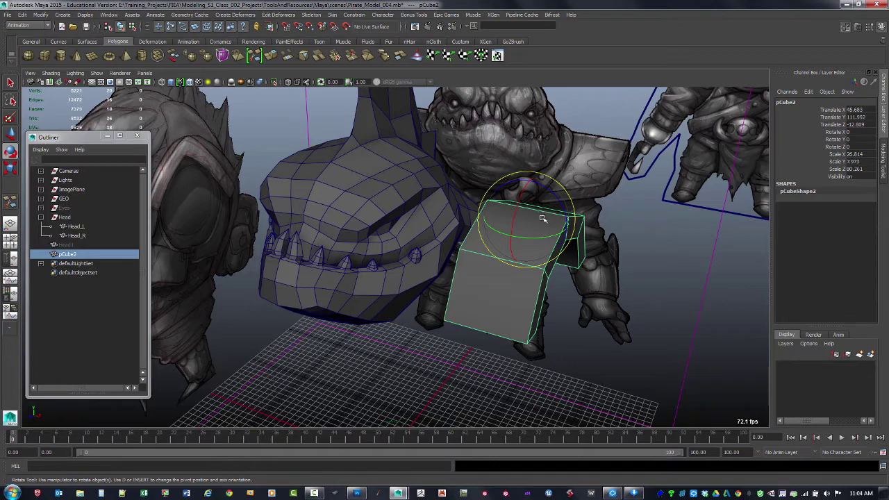
pyautogui.keyDown('alt'); pyautogui.moveTo(523, 268); pyautogui.dragTo(525, 238); pyautogui.keyUp('alt')
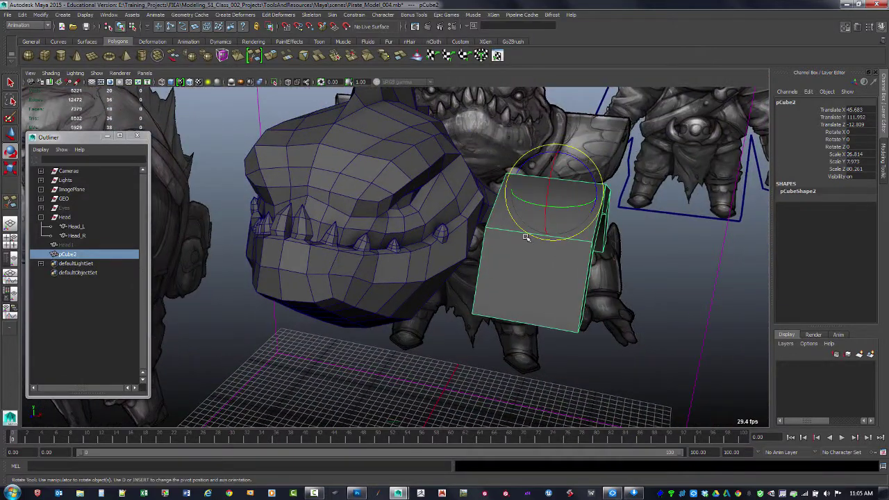
pyautogui.press('3')
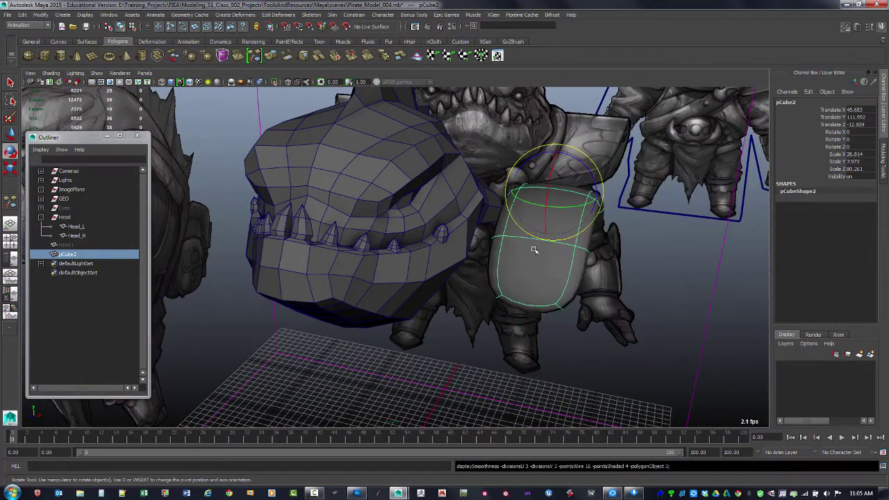
pyautogui.keyDown('alt'); pyautogui.moveTo(541, 253); pyautogui.dragTo(526, 184); pyautogui.keyUp('alt')
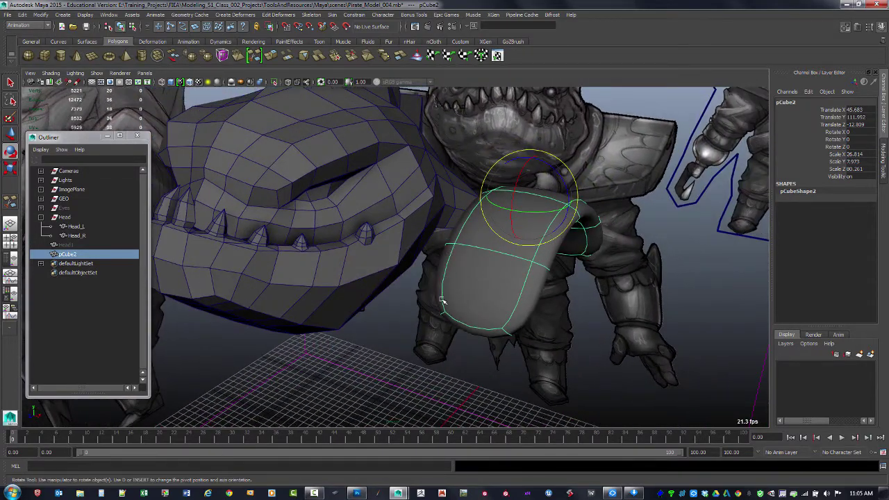
# Crease the bent slab's lengthwise border edges on the side facing the head, then deselect them.
pyautogui.press('F10')
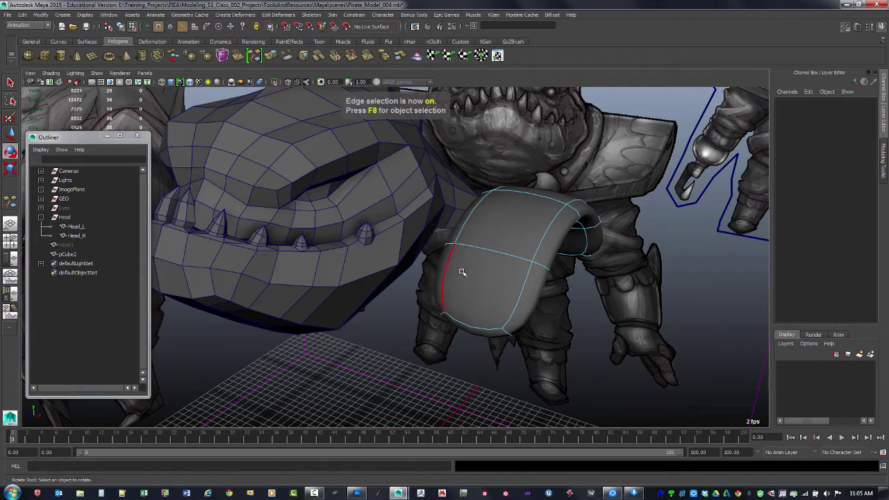
pyautogui.rightClick(450, 260)
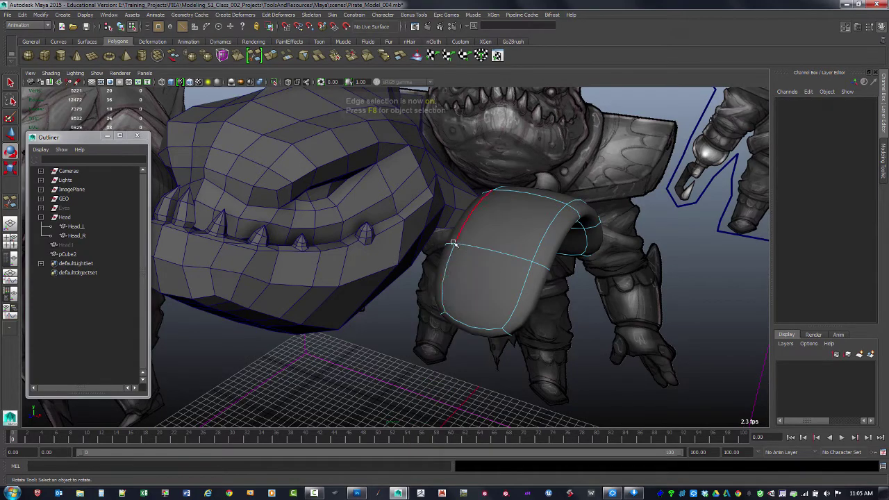
pyautogui.click(448, 260)
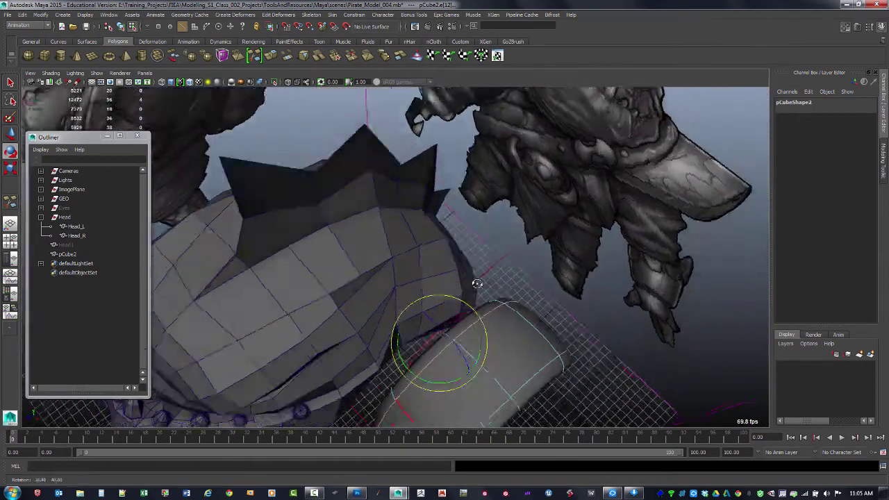
pyautogui.press('q')
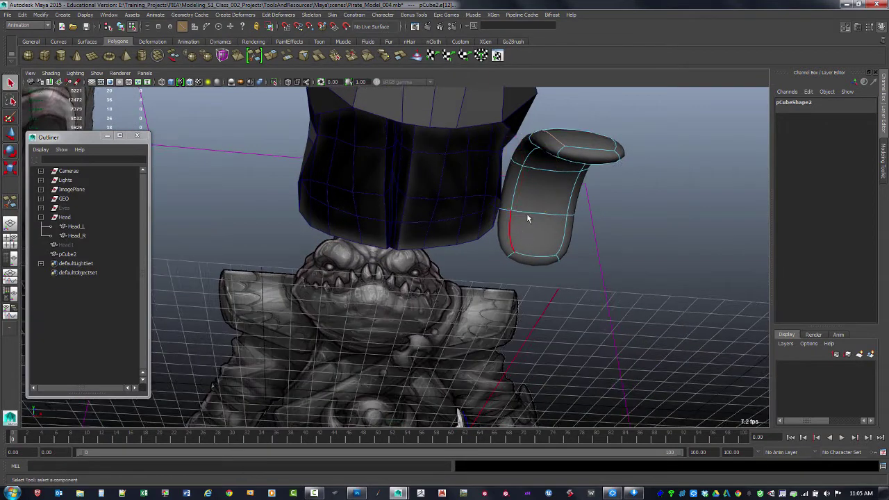
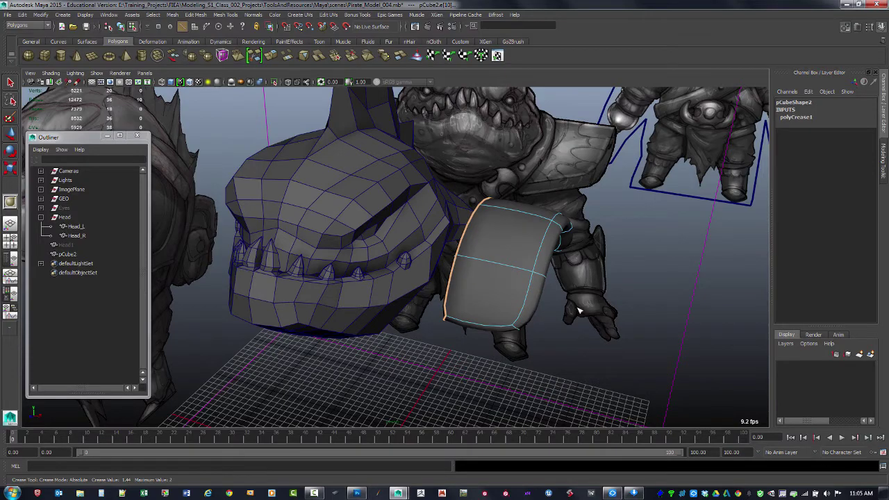
pyautogui.keyDown('alt'); pyautogui.moveTo(578, 310); pyautogui.dragTo(521, 286); pyautogui.keyUp('alt')
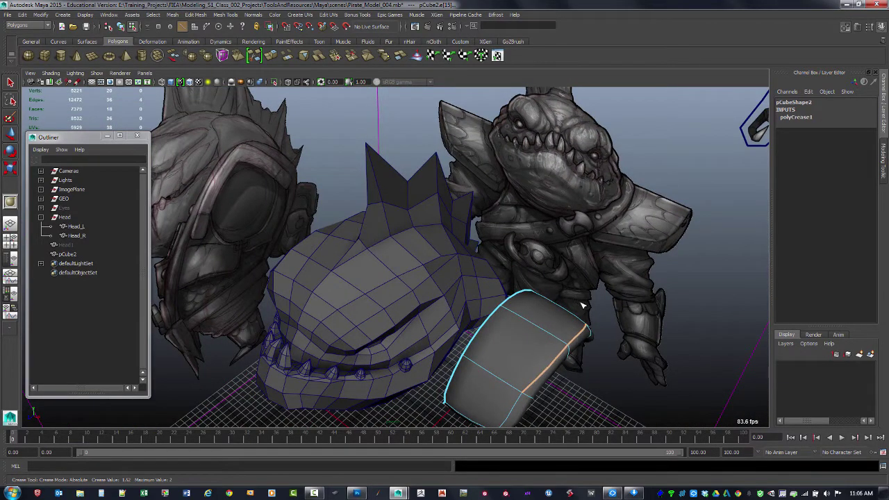
pyautogui.keyDown('alt'); pyautogui.moveTo(586, 293); pyautogui.dragTo(519, 257); pyautogui.keyUp('alt')
pyautogui.press('q')
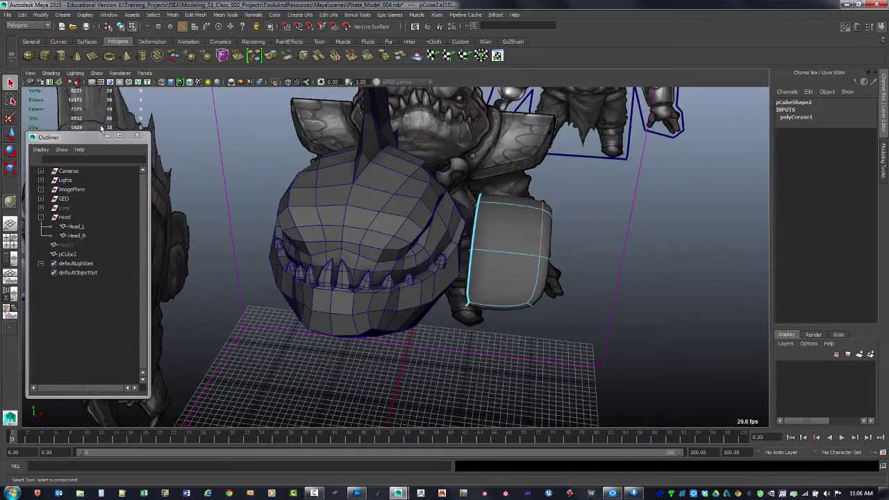
pyautogui.click(614, 272)
pyautogui.keyDown('alt'); pyautogui.moveTo(615, 273); pyautogui.dragTo(573, 239); pyautogui.keyUp('alt')
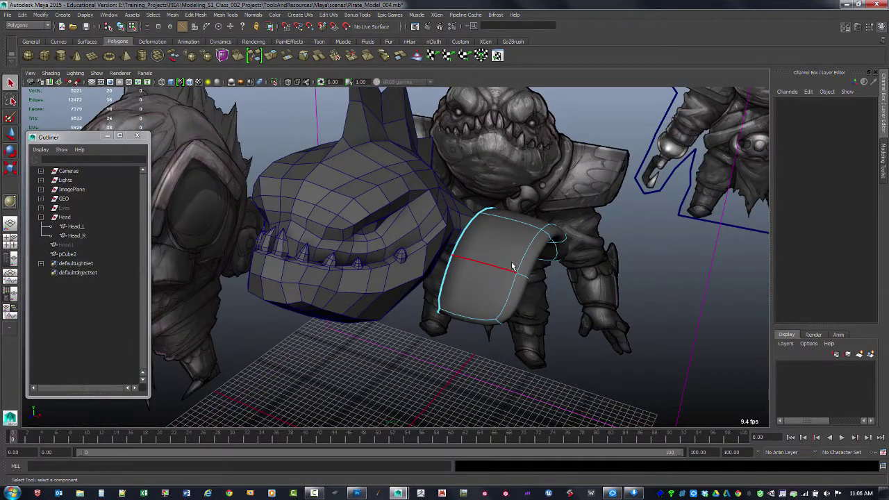
# Return the slab to object selection and delete its construction history.
pyautogui.press('F8')
pyautogui.hotkey('alt', 'shift', 'd')
pyautogui.keyDown('alt'); pyautogui.moveTo(512, 279); pyautogui.dragTo(536, 281, button='right'); pyautogui.keyUp('alt')
pyautogui.keyDown('alt'); pyautogui.moveTo(487, 290); pyautogui.dragTo(526, 339); pyautogui.keyUp('alt')
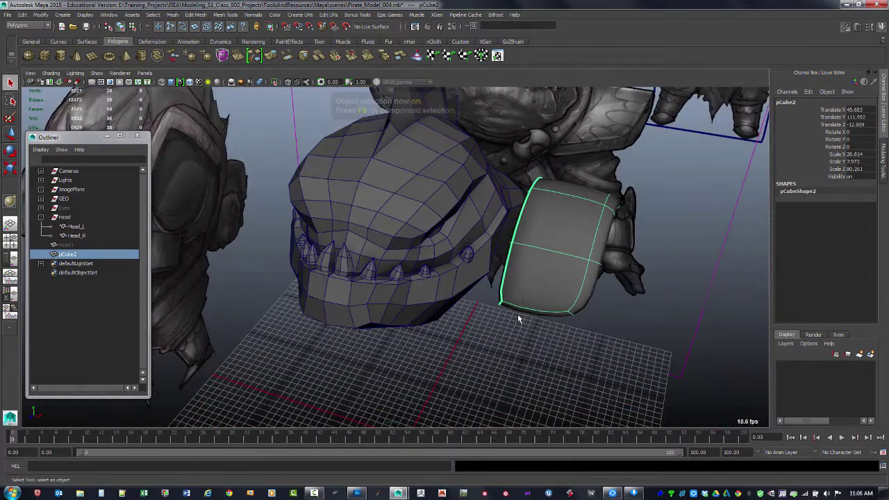
# In the front view, move the slab's lower inner corner vertices down and toward the chest strap in the reference.
pyautogui.press('space')
pyautogui.press('space')
pyautogui.keyDown('alt'); pyautogui.moveTo(383, 324); pyautogui.dragTo(401, 271, button='middle'); pyautogui.keyUp('alt')
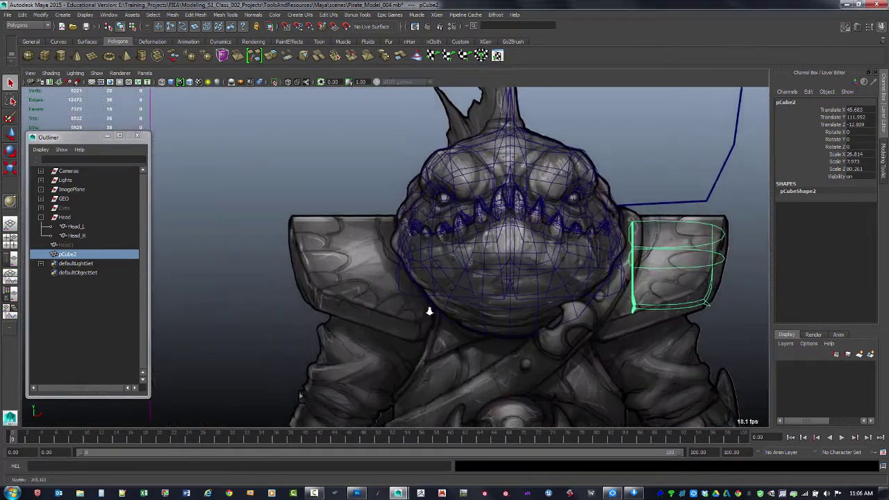
pyautogui.keyDown('alt'); pyautogui.moveTo(429, 312); pyautogui.dragTo(489, 310, button='right'); pyautogui.keyUp('alt')
pyautogui.keyDown('alt'); pyautogui.moveTo(594, 307); pyautogui.dragTo(529, 300, button='middle'); pyautogui.keyUp('alt')
pyautogui.press('F8')
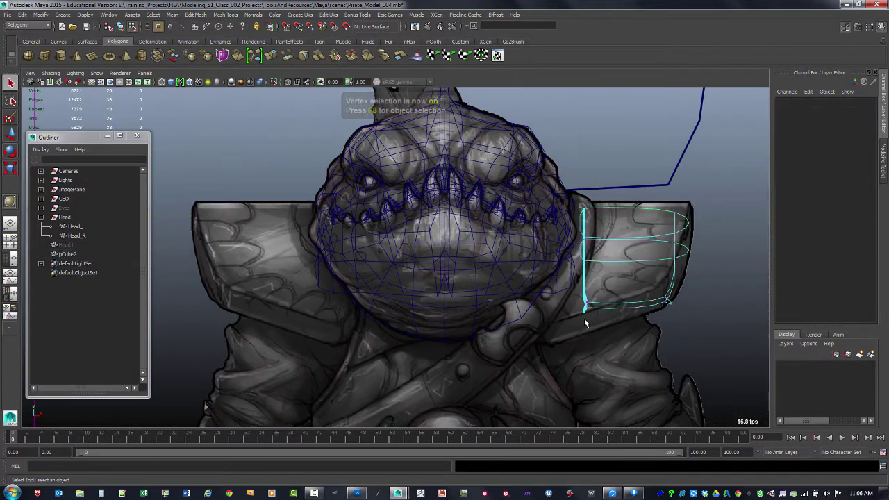
pyautogui.moveTo(602, 339); pyautogui.dragTo(530, 346)
pyautogui.press('w')
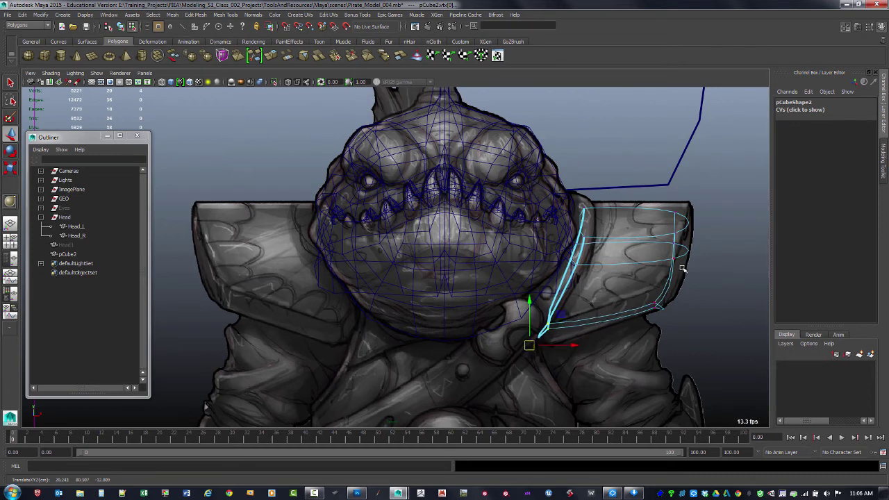
# Turn off the slab's smooth preview in the perspective view, leaving only the front lower outer corner vertices selected.
pyautogui.moveTo(652, 296); pyautogui.dragTo(691, 314)
pyautogui.press('space')
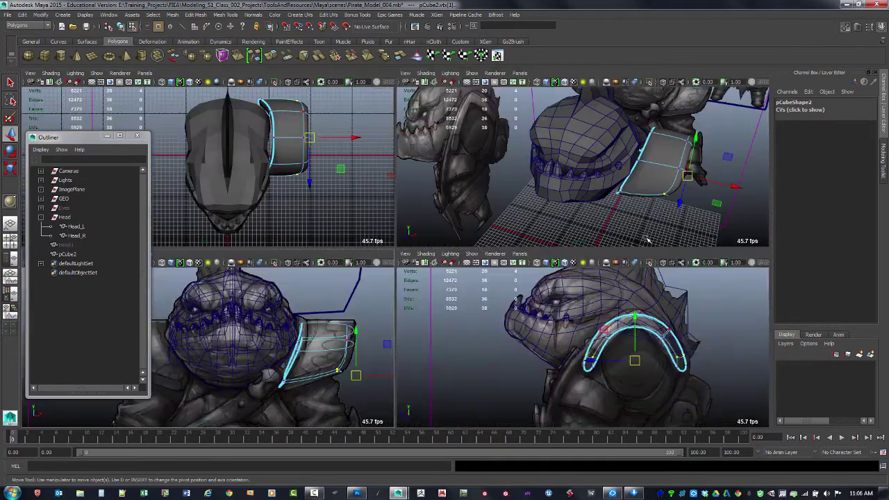
pyautogui.press('space')
pyautogui.keyDown('alt'); pyautogui.moveTo(632, 225); pyautogui.dragTo(590, 293); pyautogui.keyUp('alt')
pyautogui.press('1')
pyautogui.hotkey('ctrl', 'z')
pyautogui.hotkey('ctrl', 'z')
# In the front view, move the front lower outer corner vertices up and inward to the painted shoulder armor's outline.
pyautogui.press('space')
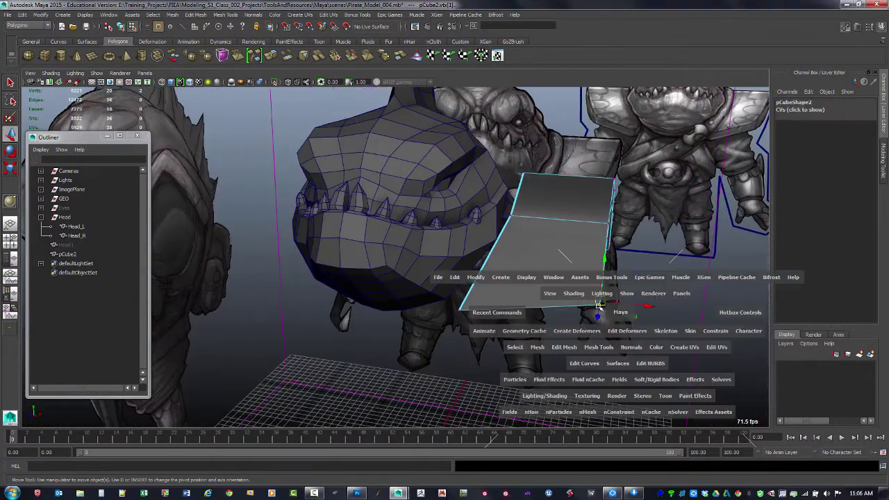
pyautogui.press('space')
pyautogui.press('space')
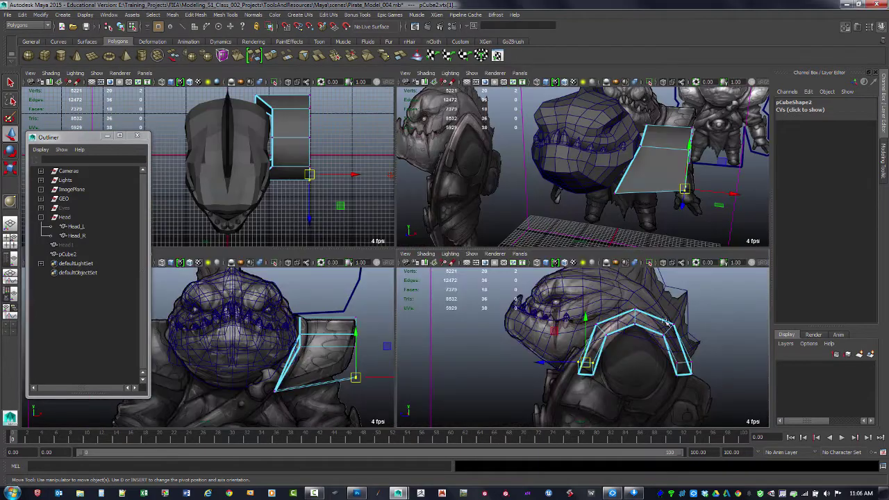
pyautogui.press('space')
pyautogui.press('space')
pyautogui.press('space')
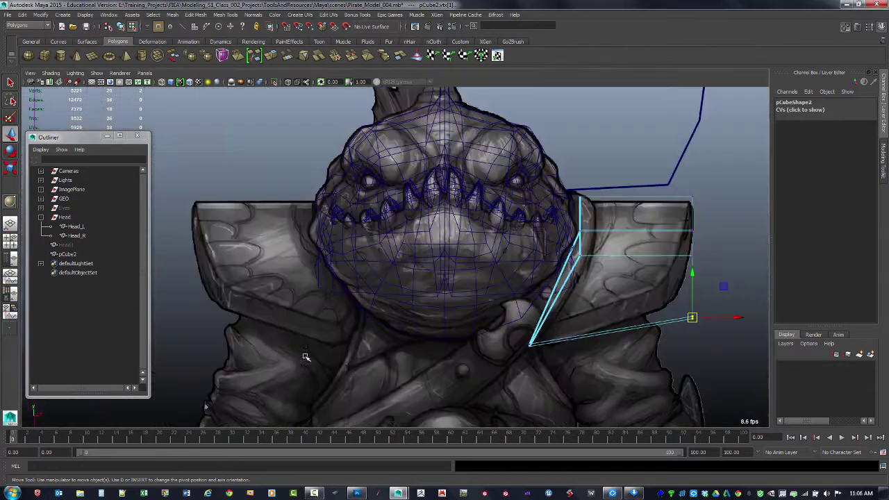
pyautogui.keyDown('alt'); pyautogui.moveTo(480, 321); pyautogui.dragTo(410, 302, button='middle'); pyautogui.keyUp('alt')
pyautogui.keyDown('alt'); pyautogui.moveTo(411, 302); pyautogui.dragTo(475, 314, button='right'); pyautogui.keyUp('alt')
pyautogui.moveTo(646, 303); pyautogui.dragTo(612, 271)
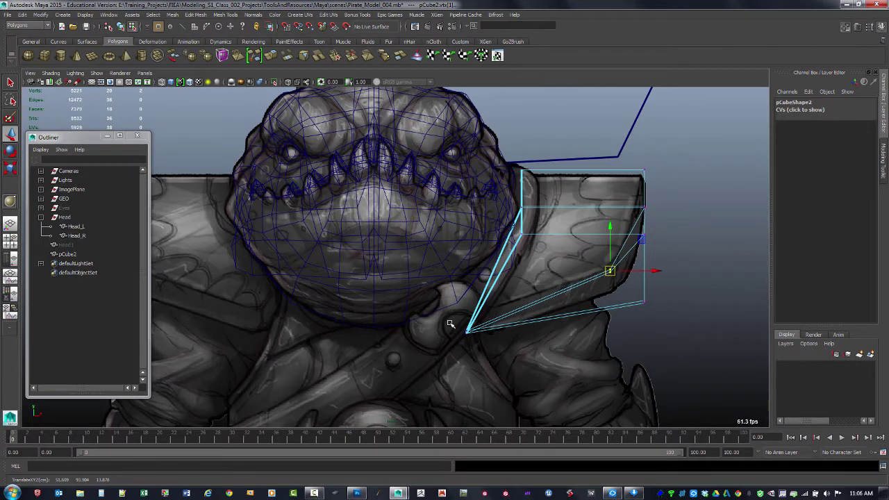
# Shift the slab's lower inner corner vertices slightly up and outward, then check the front end from below in perspective.
pyautogui.moveTo(449, 323); pyautogui.dragTo(478, 326)
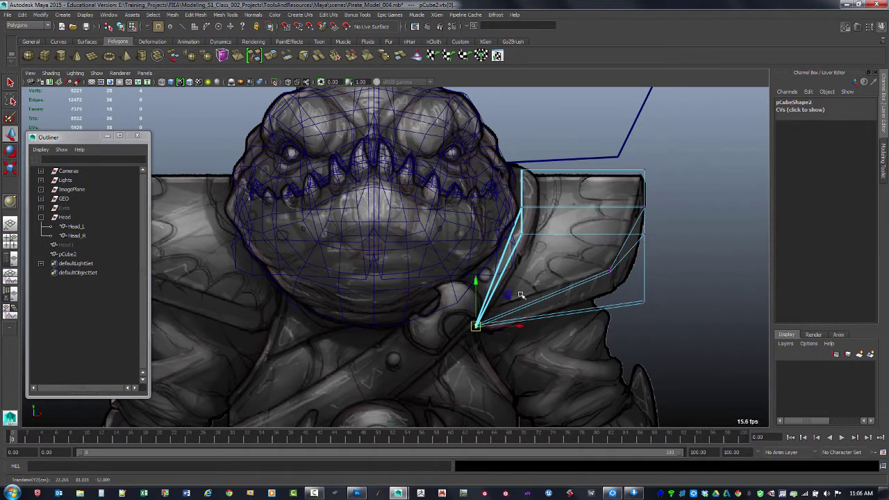
pyautogui.press('space')
pyautogui.press('space')
pyautogui.keyDown('alt'); pyautogui.moveTo(573, 246); pyautogui.dragTo(491, 248); pyautogui.keyUp('alt')
pyautogui.keyDown('alt'); pyautogui.moveTo(491, 246); pyautogui.dragTo(407, 273, button='right'); pyautogui.keyUp('alt')
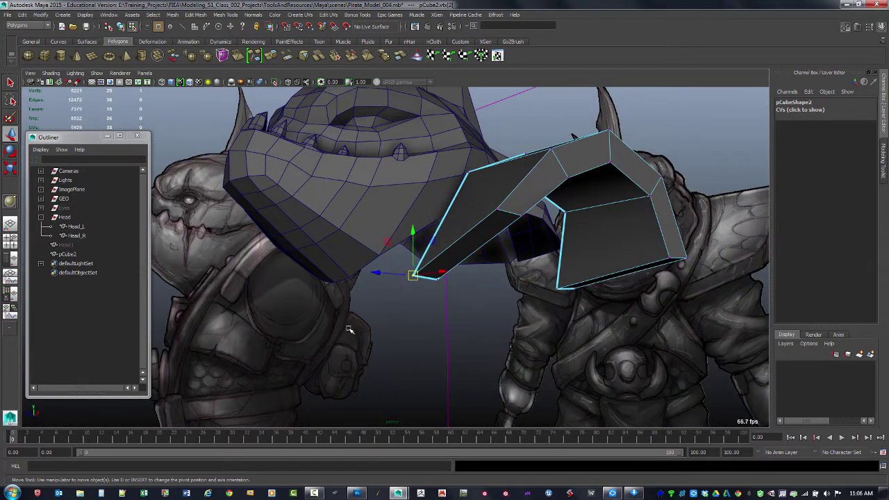
# In the front view, raise one front inner corner vertex and lower one front outer corner vertex to follow the armor's painted rim.
pyautogui.press('space')
pyautogui.press('space')
pyautogui.keyDown('alt'); pyautogui.moveTo(310, 353); pyautogui.dragTo(497, 264, button='middle'); pyautogui.keyUp('alt')
pyautogui.keyDown('alt'); pyautogui.moveTo(498, 264); pyautogui.dragTo(401, 348, button='right'); pyautogui.keyUp('alt')
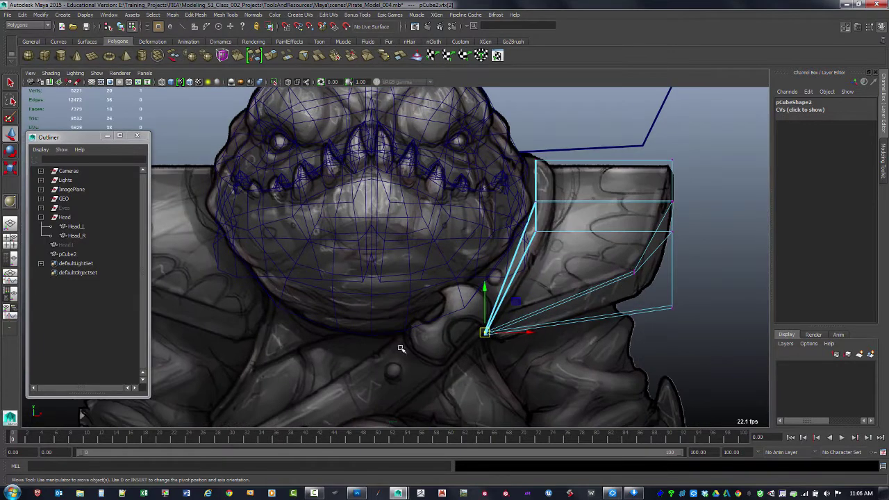
pyautogui.moveTo(486, 332); pyautogui.dragTo(490, 319)
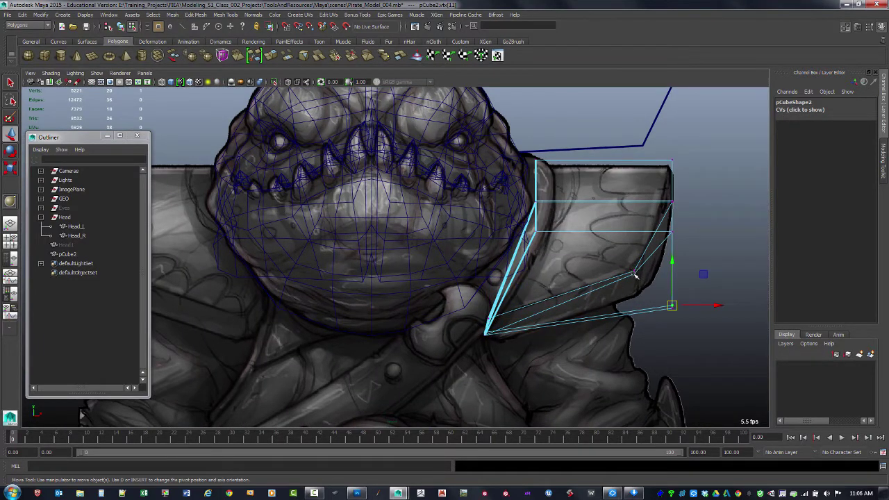
pyautogui.moveTo(646, 286)
pyautogui.mouseDown()
pyautogui.moveTo(639, 279)
pyautogui.moveTo(639, 292)
pyautogui.mouseUp()
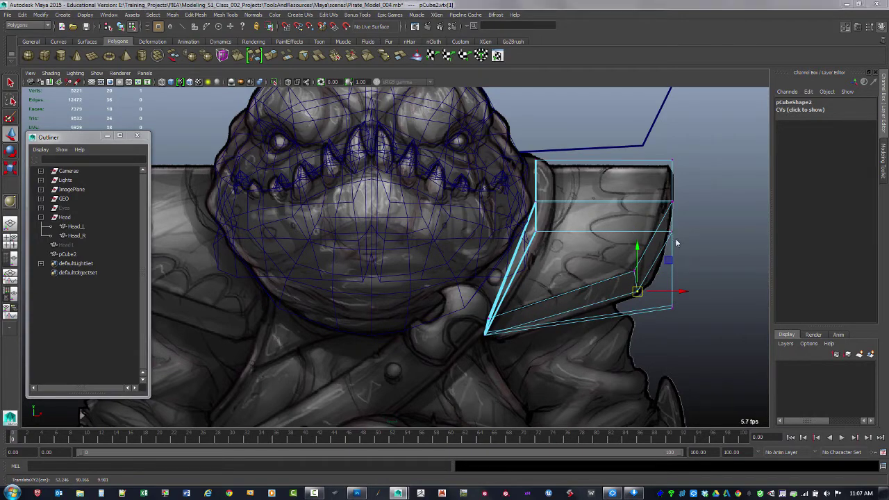
# In the perspective view, reposition the bottom vertex at the slab's front inner corner to reshape its end.
pyautogui.press('space')
pyautogui.press('space')
pyautogui.keyDown('alt'); pyautogui.moveTo(605, 210); pyautogui.dragTo(444, 309); pyautogui.keyUp('alt')
pyautogui.click(451, 308)
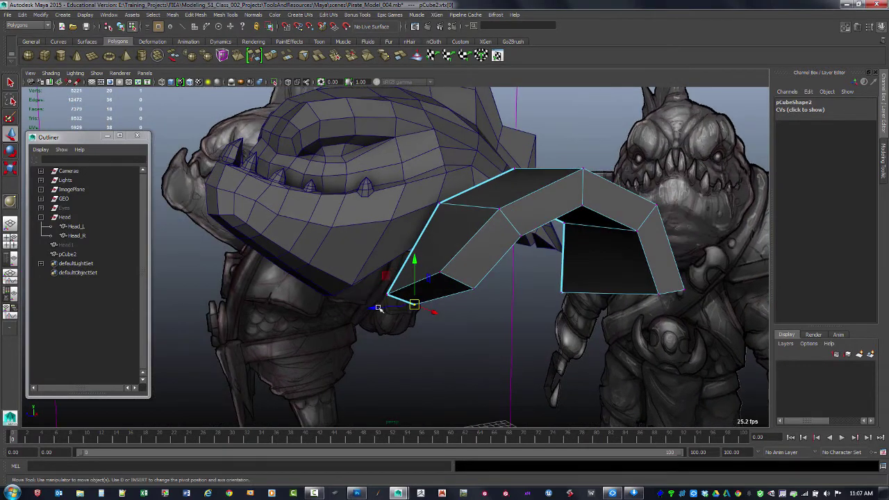
pyautogui.moveTo(380, 308); pyautogui.dragTo(375, 312)
pyautogui.moveTo(406, 281); pyautogui.dragTo(392, 292)
# Refine the front inner bottom vertex's height in the front view and its depth in the perspective view.
pyautogui.press('space')
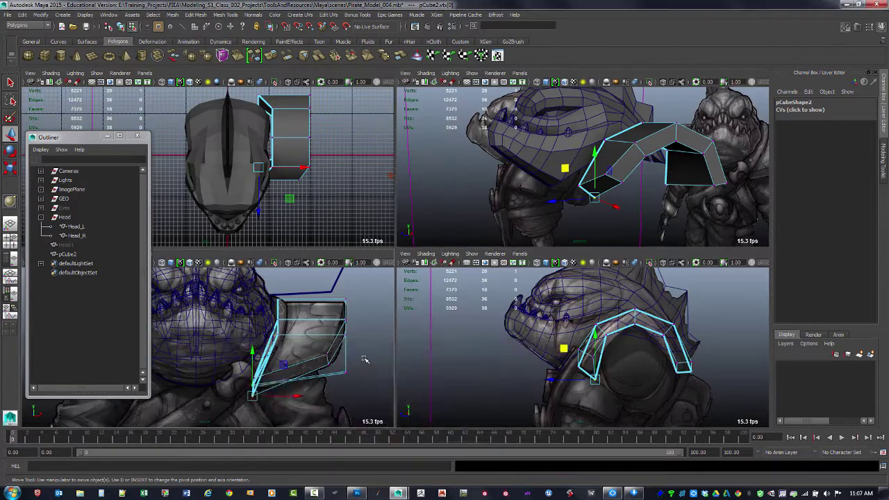
pyautogui.press('space')
pyautogui.moveTo(528, 308); pyautogui.dragTo(530, 300)
pyautogui.press('space')
pyautogui.press('space')
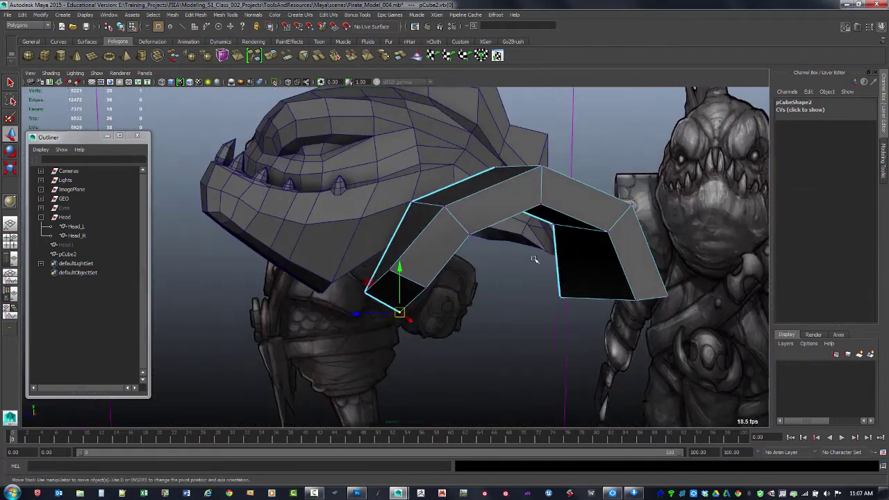
pyautogui.moveTo(338, 268); pyautogui.dragTo(453, 298)
# Hide Front_imagePlane and show Back_imagePlane, then view the slab against the back reference in perspective.
pyautogui.press('space')
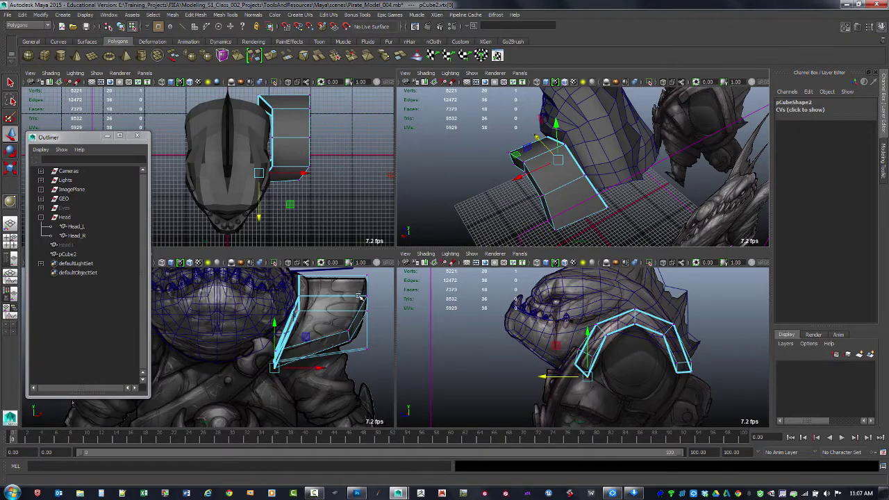
pyautogui.press('space')
pyautogui.keyDown('alt'); pyautogui.moveTo(528, 229); pyautogui.dragTo(561, 229); pyautogui.keyUp('alt')
pyautogui.keyDown('alt'); pyautogui.moveTo(561, 229); pyautogui.dragTo(504, 225, button='right'); pyautogui.keyUp('alt')
pyautogui.click(41, 189)
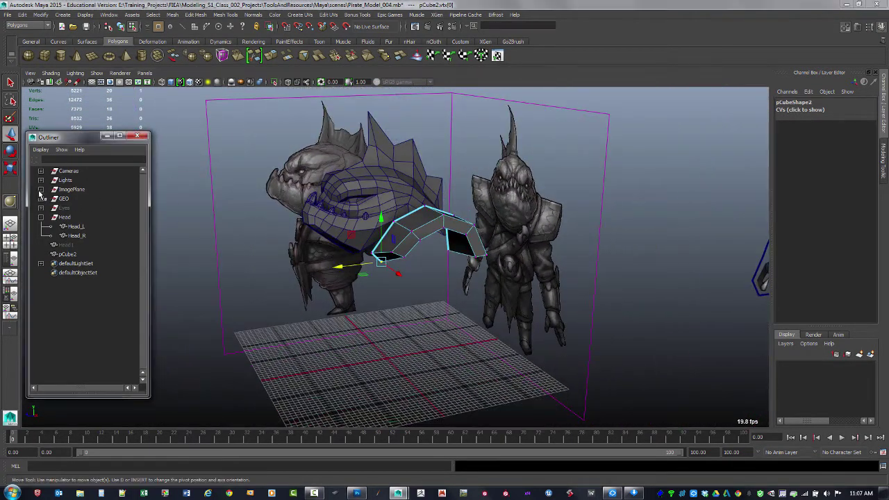
pyautogui.click(91, 218)
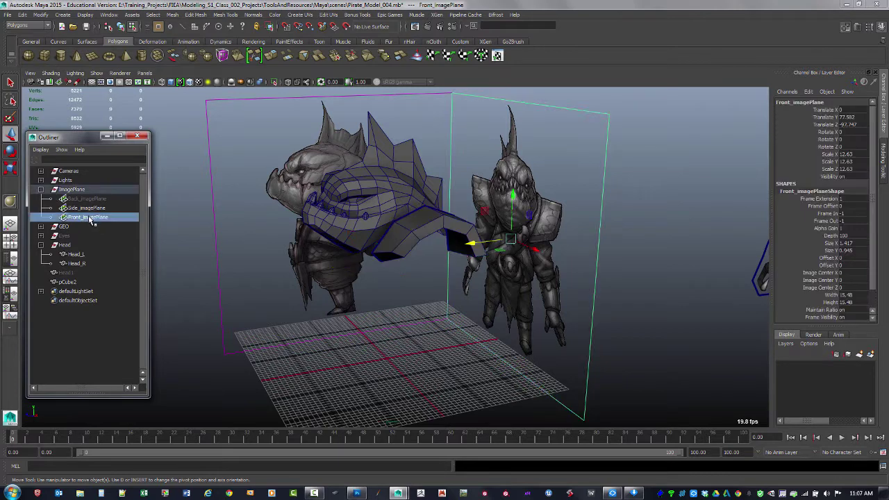
pyautogui.hotkey('ctrl', 'h')
pyautogui.click(90, 199)
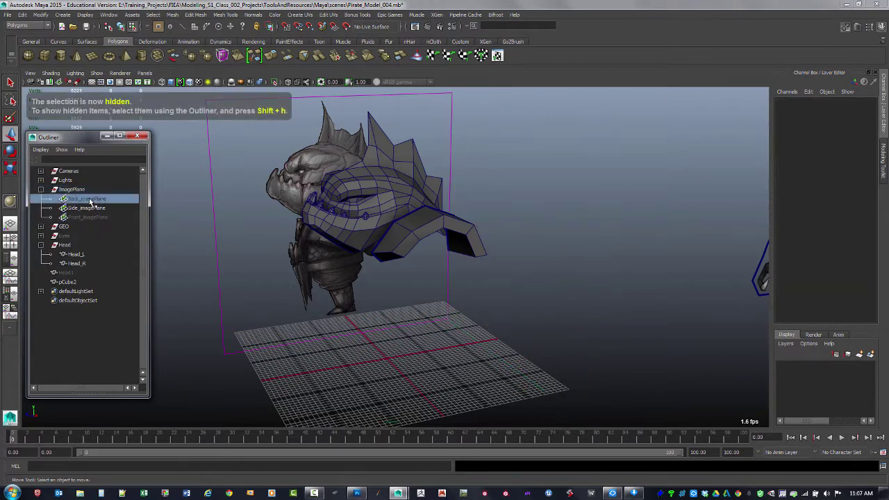
pyautogui.hotkey('shift', 'h')
pyautogui.keyDown('alt'); pyautogui.moveTo(545, 254); pyautogui.dragTo(465, 292); pyautogui.keyUp('alt')
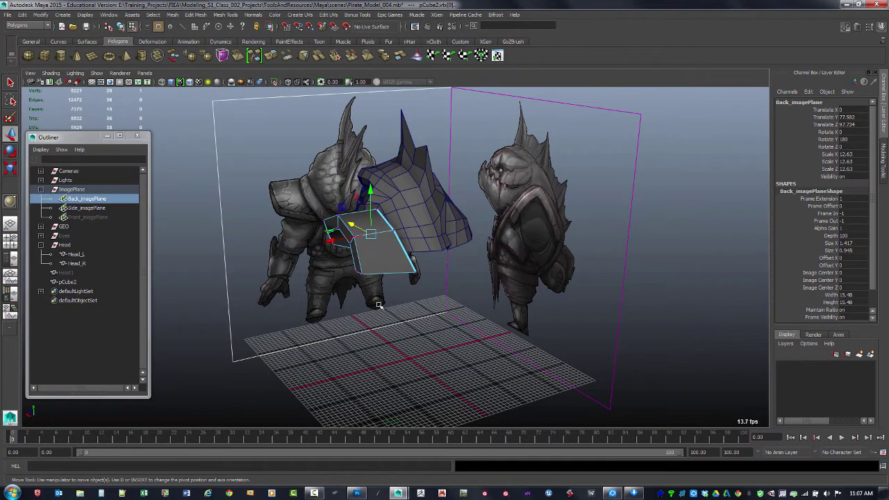
pyautogui.moveTo(371, 284)
pyautogui.keyDown('alt'); pyautogui.mouseDown()
pyautogui.moveTo(373, 308)
pyautogui.moveTo(378, 298)
pyautogui.mouseUp(); pyautogui.keyUp('alt')
# Switch the front view panel to the back orthographic camera to compare the slab with the back reference.
pyautogui.press('space')
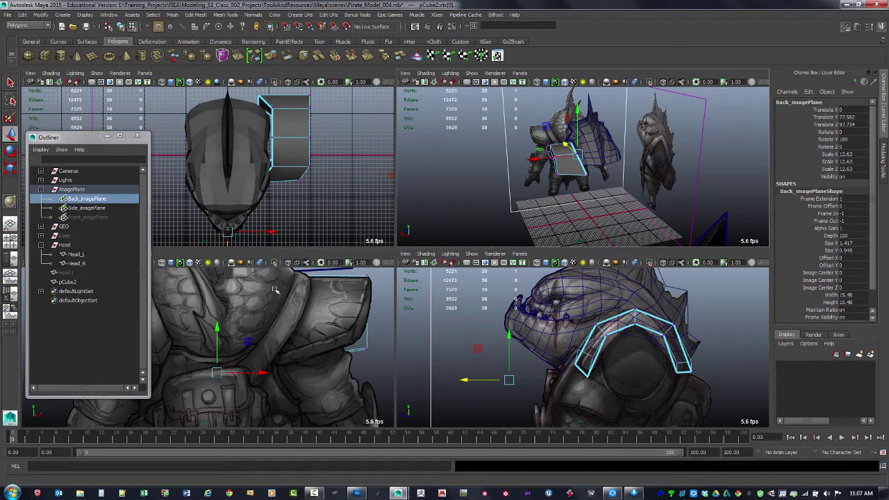
pyautogui.press('space')
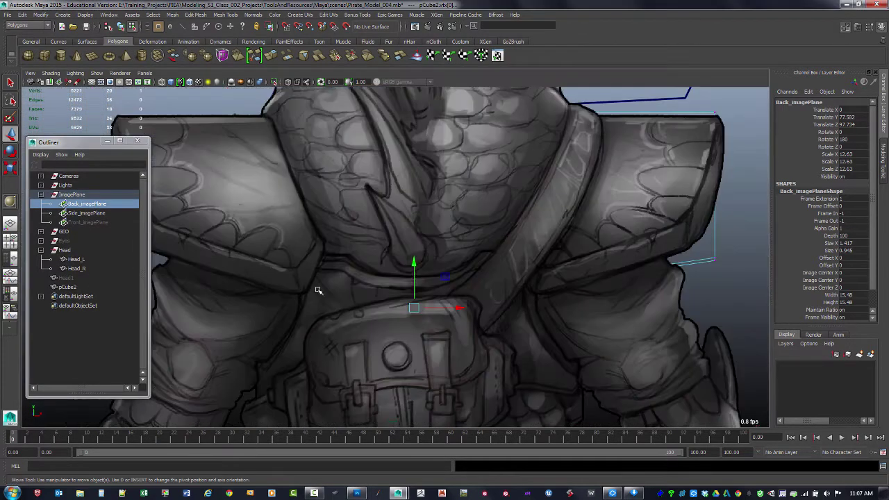
pyautogui.keyDown('alt'); pyautogui.moveTo(532, 329); pyautogui.dragTo(524, 320, button='middle'); pyautogui.keyUp('alt')
pyautogui.keyDown('alt'); pyautogui.moveTo(524, 321); pyautogui.dragTo(391, 257, button='right'); pyautogui.keyUp('alt')
pyautogui.keyDown('alt'); pyautogui.moveTo(550, 207); pyautogui.dragTo(482, 254, button='middle'); pyautogui.keyUp('alt')
pyautogui.keyDown('alt'); pyautogui.moveTo(482, 254); pyautogui.dragTo(354, 250, button='right'); pyautogui.keyUp('alt')
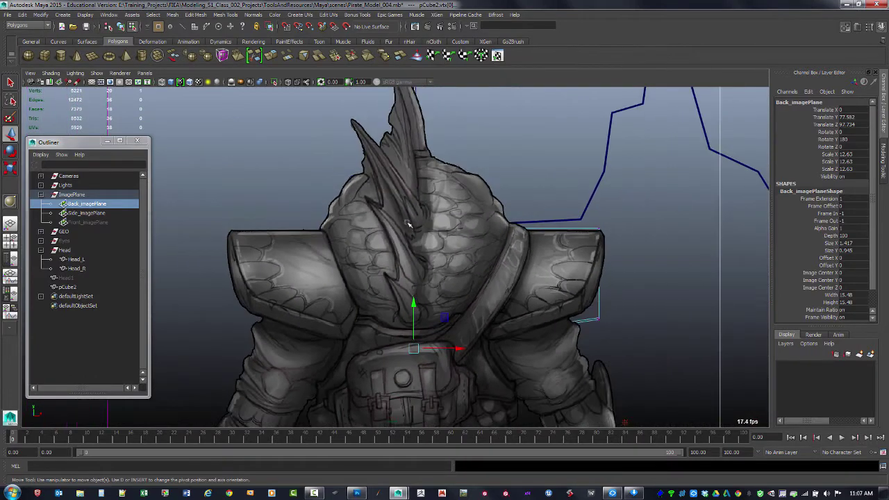
pyautogui.keyDown('alt'); pyautogui.moveTo(529, 247); pyautogui.dragTo(445, 246, button='middle'); pyautogui.keyUp('alt')
pyautogui.keyDown('alt'); pyautogui.moveTo(445, 247); pyautogui.dragTo(255, 162); pyautogui.keyUp('alt')
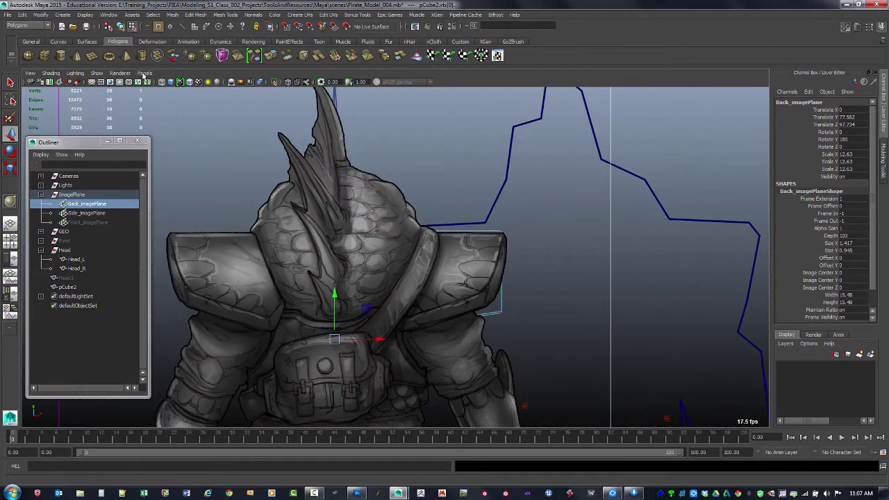
pyautogui.click(145, 74)
pyautogui.moveTo(170, 102)
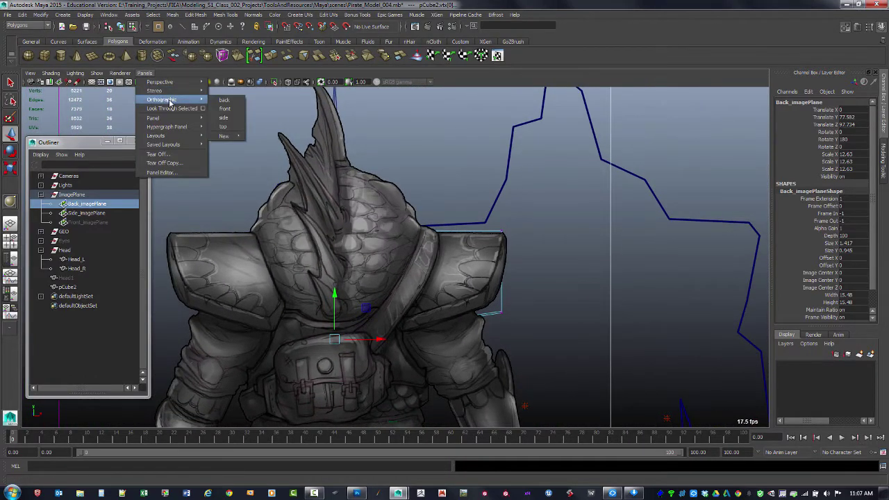
pyautogui.click(231, 103)
# In the back view, shift the slab's lower outer corner vertex slightly inward and up toward the painted armor edge.
pyautogui.keyDown('alt'); pyautogui.moveTo(401, 268); pyautogui.dragTo(497, 259, button='middle'); pyautogui.keyUp('alt')
pyautogui.keyDown('alt'); pyautogui.moveTo(497, 259); pyautogui.dragTo(667, 375, button='right'); pyautogui.keyUp('alt')
pyautogui.keyDown('alt'); pyautogui.moveTo(440, 264); pyautogui.dragTo(431, 260, button='middle'); pyautogui.keyUp('alt')
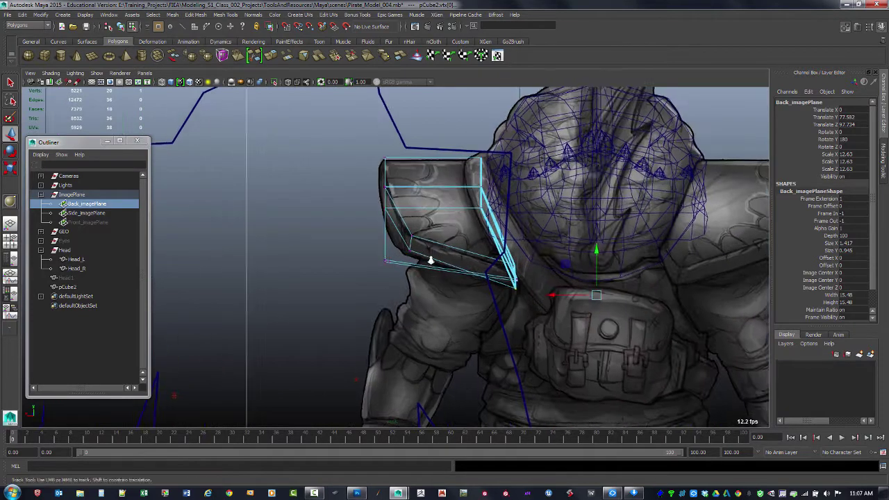
pyautogui.scroll(2, 396, 254)
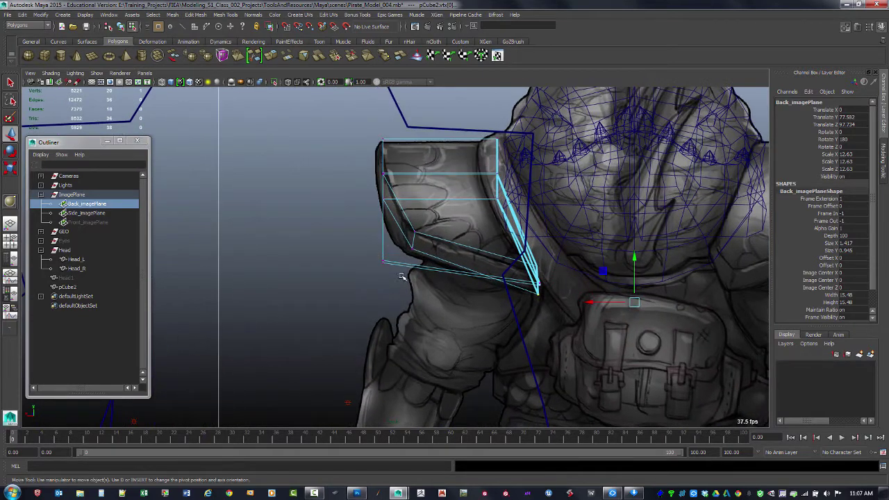
pyautogui.moveTo(401, 276); pyautogui.dragTo(390, 257)
pyautogui.click(393, 275)
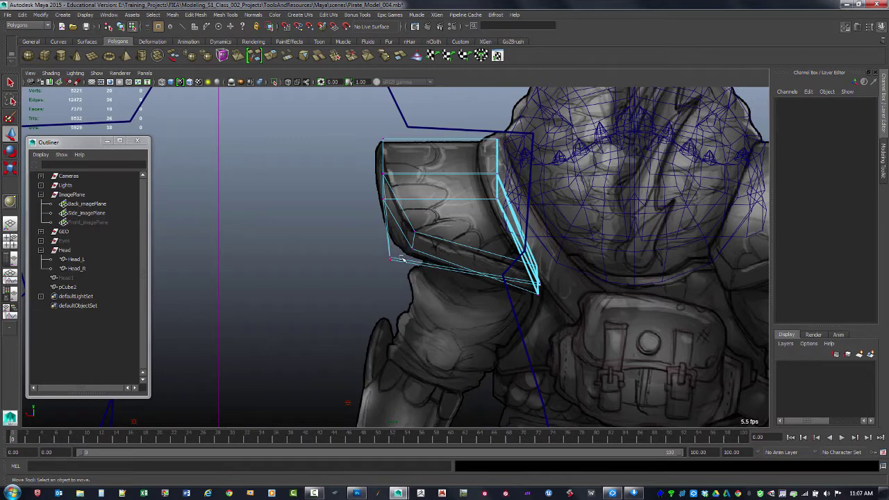
# Display the back view shaded with textures and hide the Pirate_Board_ScaleRef board that blocks the armor.
pyautogui.press('5')
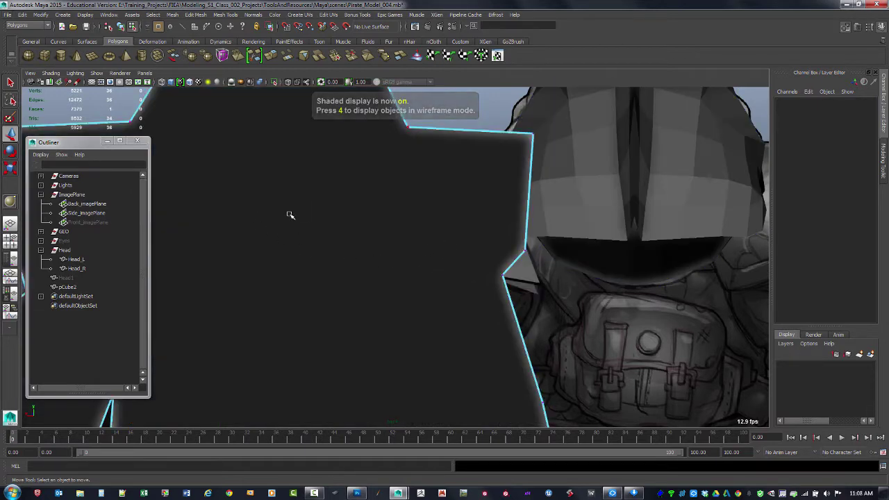
pyautogui.press('F8')
pyautogui.keyDown('alt'); pyautogui.moveTo(443, 279); pyautogui.dragTo(663, 309, button='middle'); pyautogui.keyUp('alt')
pyautogui.keyDown('alt'); pyautogui.moveTo(664, 309); pyautogui.dragTo(375, 201, button='right'); pyautogui.keyUp('alt')
pyautogui.keyDown('alt'); pyautogui.moveTo(558, 267); pyautogui.dragTo(496, 245, button='middle'); pyautogui.keyUp('alt')
pyautogui.press('6')
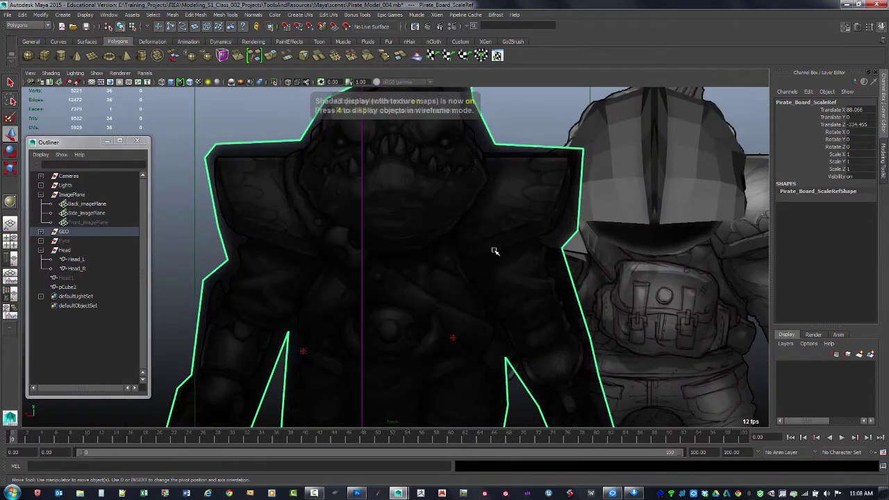
pyautogui.hotkey('ctrl', 'h')
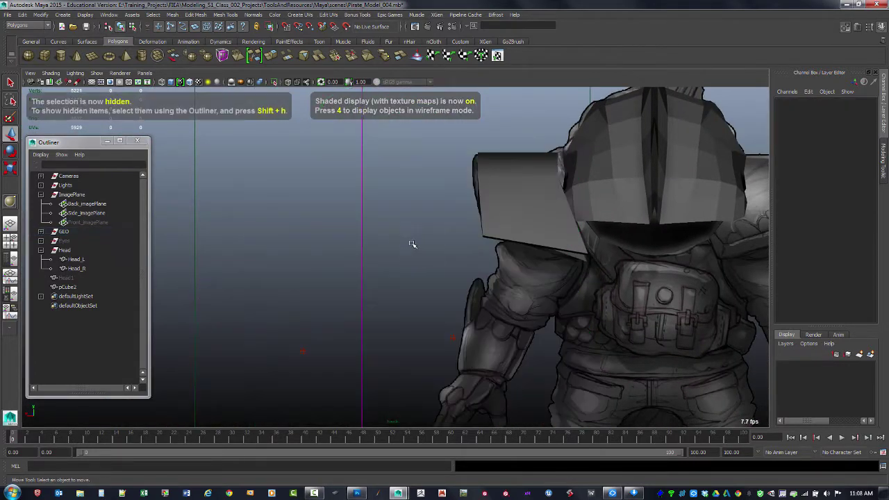
# Move pCube2's two rear bottom outer corner vertices inward and up to follow the painted rim in the back view.
pyautogui.scroll(5, 412, 244)
pyautogui.scroll(-3, 448, 290)
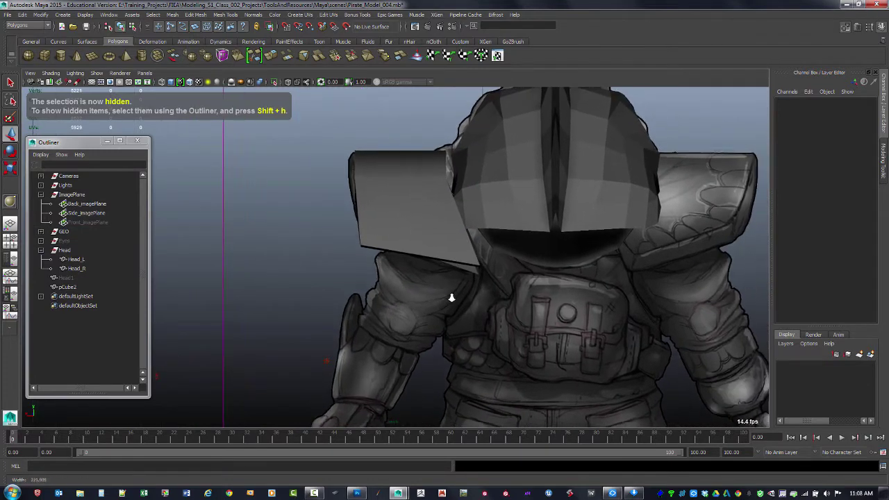
pyautogui.click(373, 241)
pyautogui.scroll(3, 373, 241)
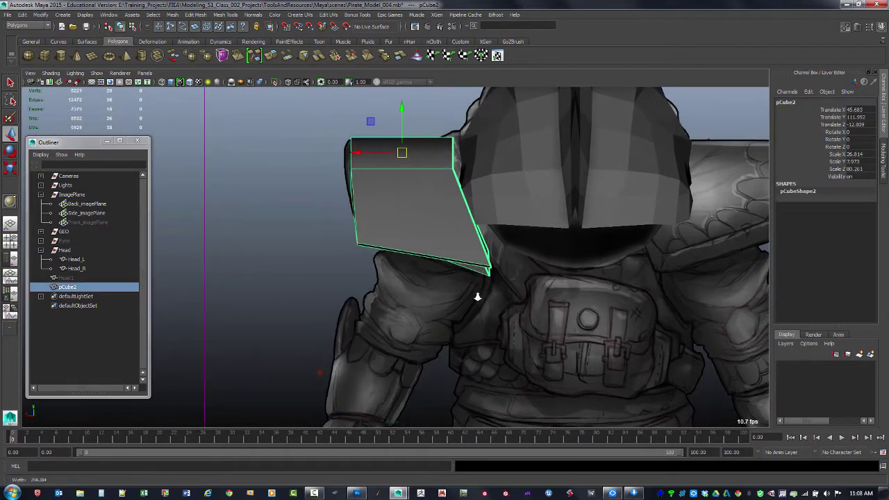
pyautogui.press('F8')
pyautogui.click(343, 238)
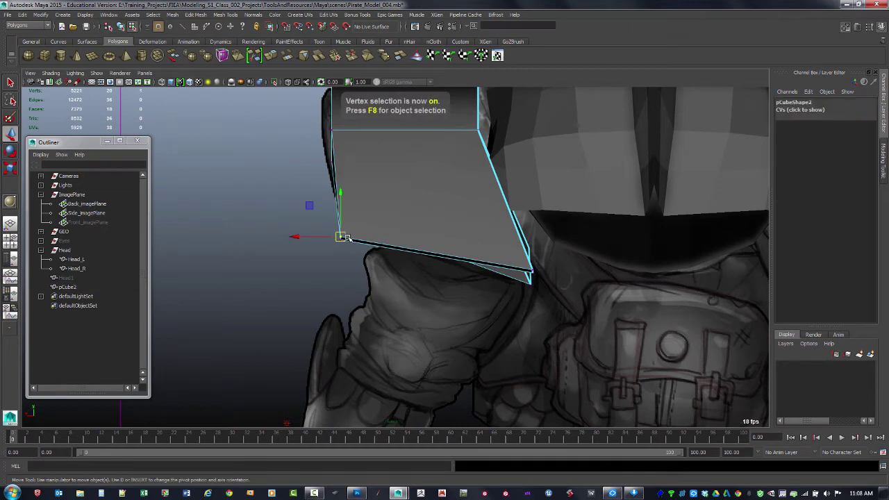
pyautogui.moveTo(342, 238); pyautogui.dragTo(365, 208)
pyautogui.click(342, 240)
pyautogui.click(360, 220)
pyautogui.moveTo(348, 222); pyautogui.dragTo(360, 230)
pyautogui.moveTo(352, 226); pyautogui.dragTo(357, 230)
pyautogui.moveTo(360, 204); pyautogui.dragTo(368, 211)
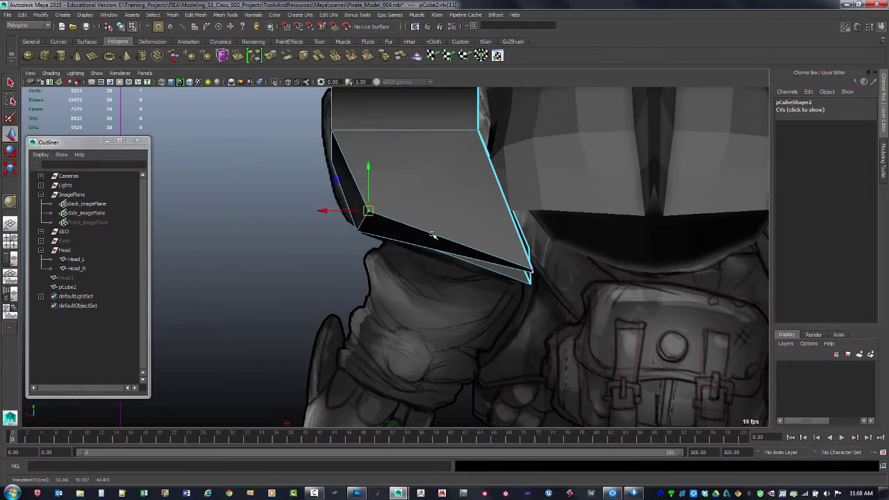
# In wireframe display, lower the rear inner bottom corner vertex and shift it slightly outward to match the painted armor tip.
pyautogui.click(531, 270)
pyautogui.press('4')
pyautogui.moveTo(532, 271); pyautogui.dragTo(540, 275)
pyautogui.click(521, 275)
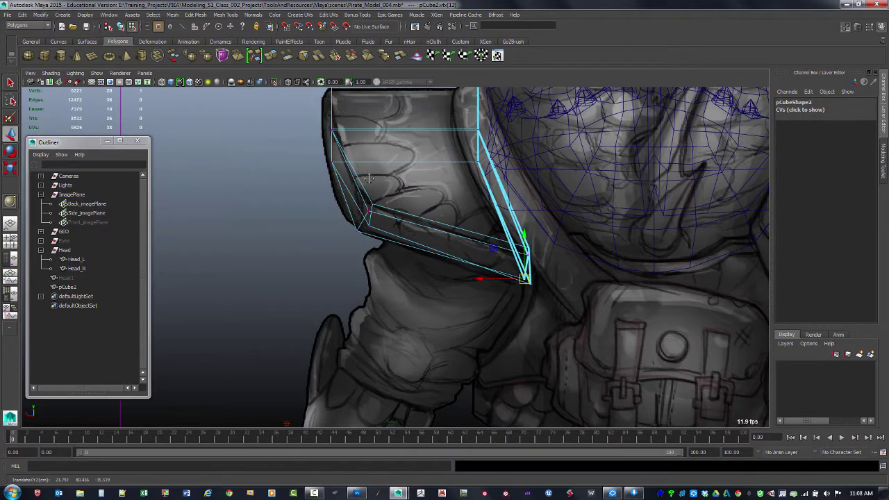
# Move the slab's top outer corner vertices slightly outward to meet the armor's painted edge in the back view.
pyautogui.keyDown('alt'); pyautogui.moveTo(369, 178); pyautogui.dragTo(362, 233); pyautogui.keyUp('alt')
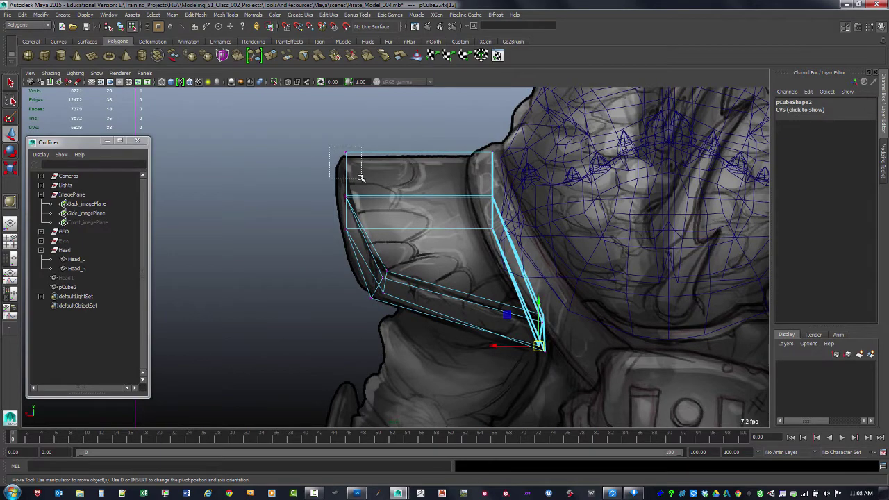
pyautogui.moveTo(361, 178); pyautogui.dragTo(362, 180)
pyautogui.moveTo(336, 153); pyautogui.dragTo(332, 153)
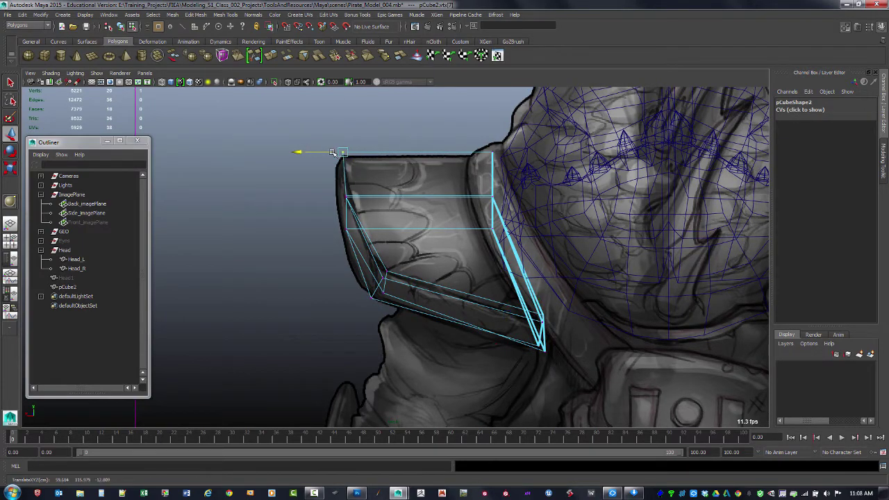
# Check the slab from several angles in the perspective view and fine-tune the outer vertices along its top ridge.
pyautogui.click(486, 195)
pyautogui.press('space')
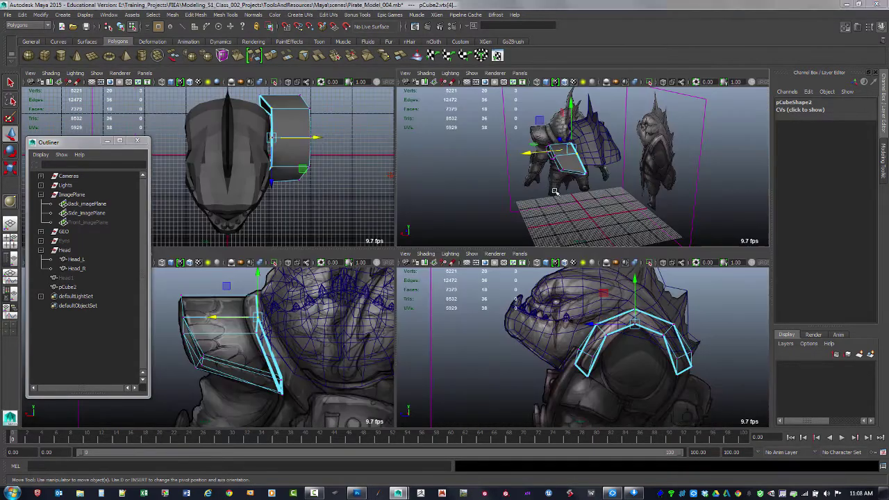
pyautogui.press('space')
pyautogui.keyDown('alt'); pyautogui.moveTo(470, 258); pyautogui.dragTo(506, 253); pyautogui.keyUp('alt')
pyautogui.keyDown('alt'); pyautogui.moveTo(506, 254); pyautogui.dragTo(567, 234, button='right'); pyautogui.keyUp('alt')
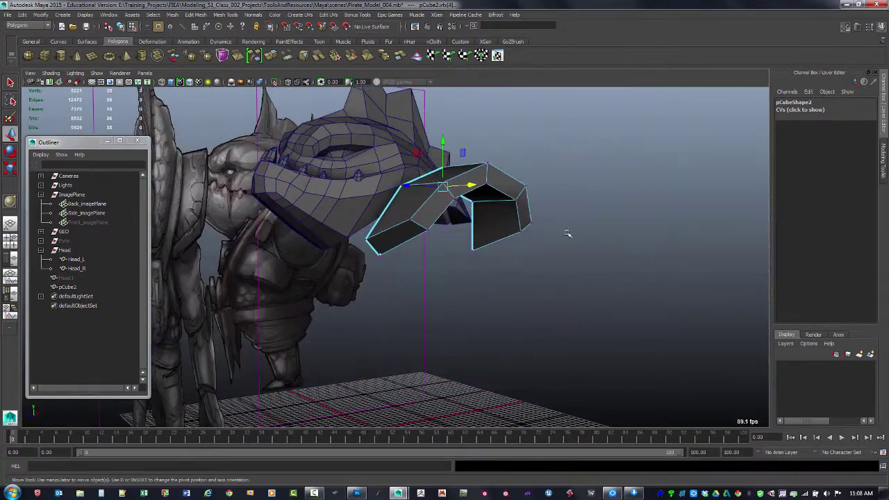
pyautogui.keyDown('alt'); pyautogui.moveTo(567, 234); pyautogui.dragTo(549, 278); pyautogui.keyUp('alt')
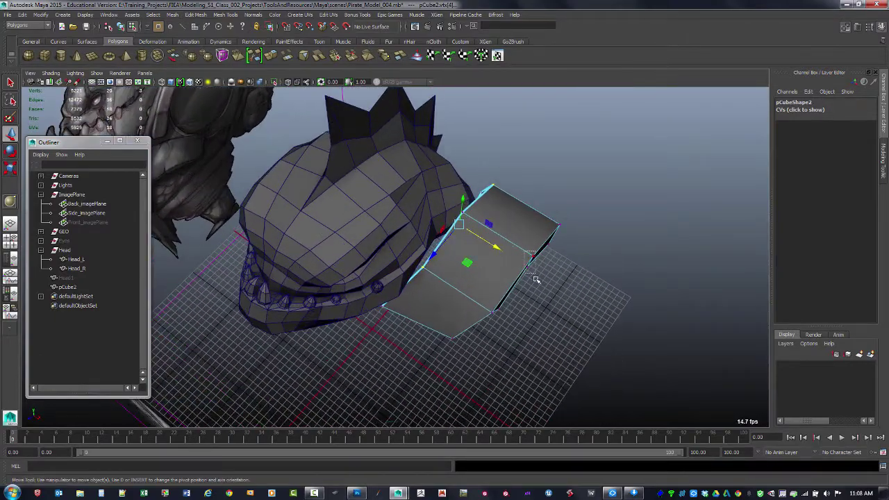
pyautogui.click(535, 263)
pyautogui.click(524, 248)
pyautogui.keyDown('alt'); pyautogui.moveTo(496, 304); pyautogui.dragTo(533, 249); pyautogui.keyUp('alt')
# Return to object selection and rename pCube2 to shoulderGuard_L.
pyautogui.press('F8')
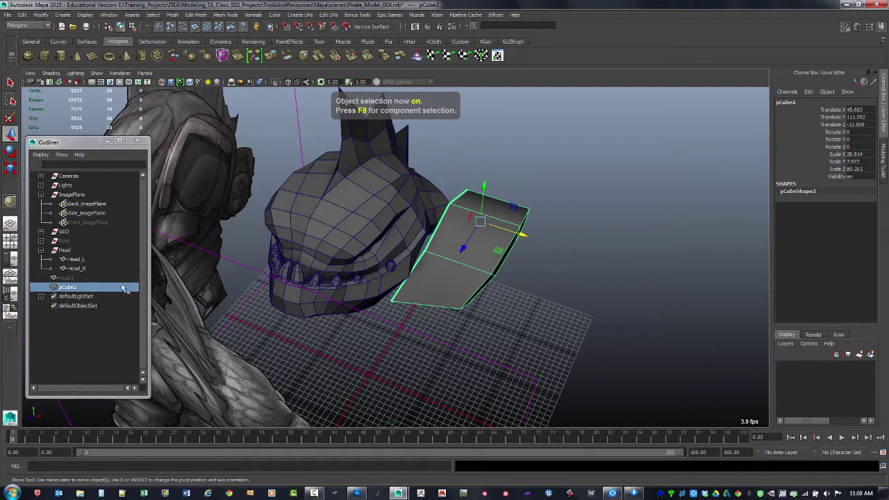
pyautogui.doubleClick(70, 287)
pyautogui.write('shoulderGuard_L')
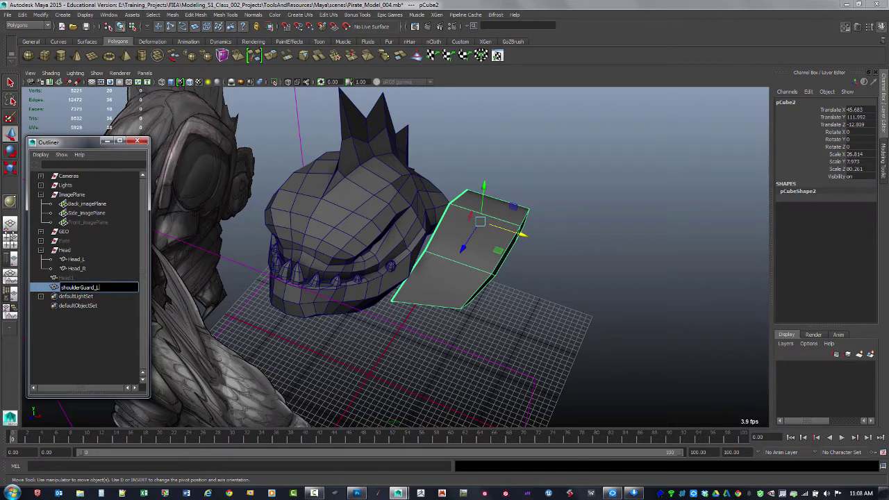
pyautogui.press('Return')
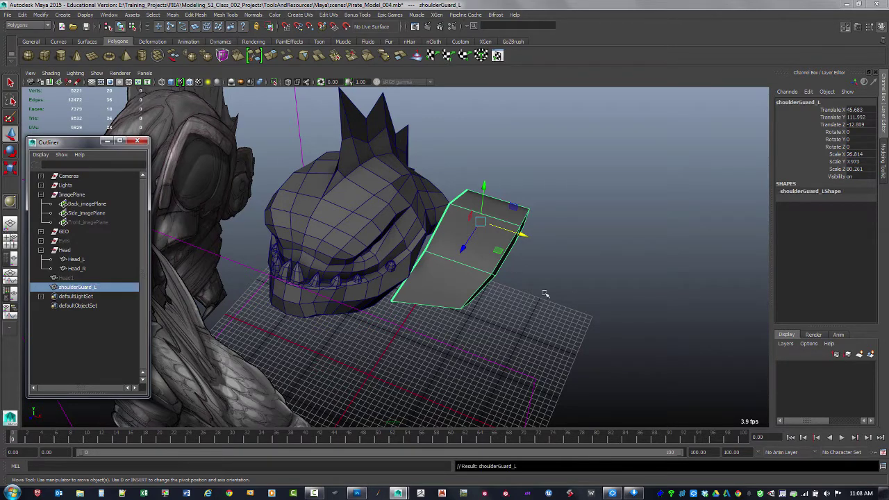
# Freeze the scale of shoulderGuard_L with Freeze Transformations.
pyautogui.keyDown('alt'); pyautogui.moveTo(617, 230); pyautogui.dragTo(544, 213); pyautogui.keyUp('alt')
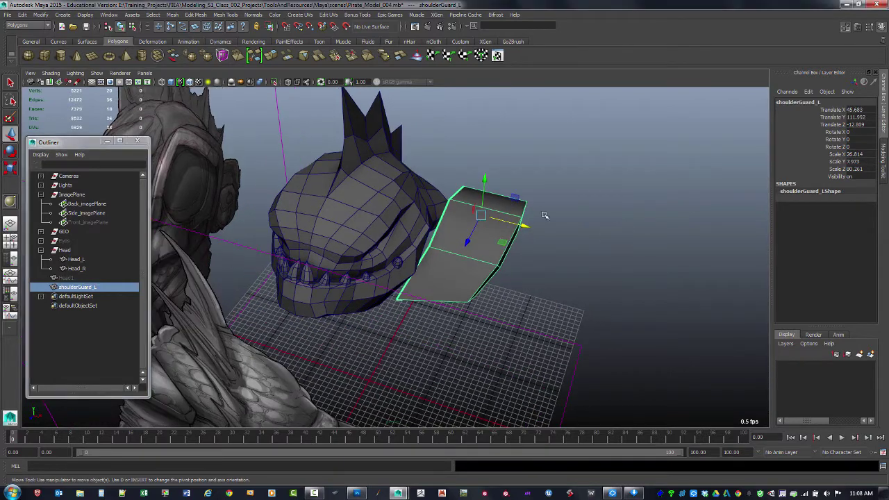
pyautogui.click(26, 14)
pyautogui.moveTo(44, 14)
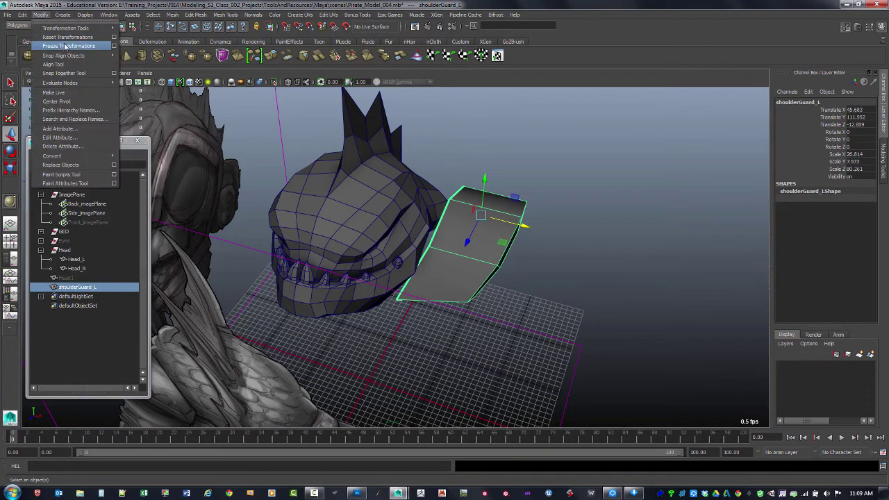
pyautogui.click(67, 46)
# Try Reset Transformations on shoulderGuard_L and undo it.
pyautogui.click(43, 15)
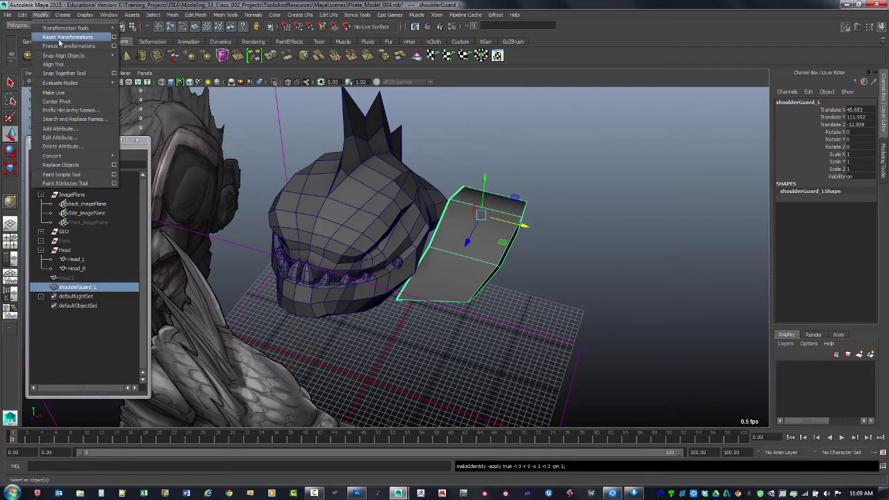
pyautogui.click(62, 39)
pyautogui.keyDown('alt'); pyautogui.moveTo(481, 284); pyautogui.dragTo(538, 244); pyautogui.keyUp('alt')
pyautogui.hotkey('ctrl', 'z')
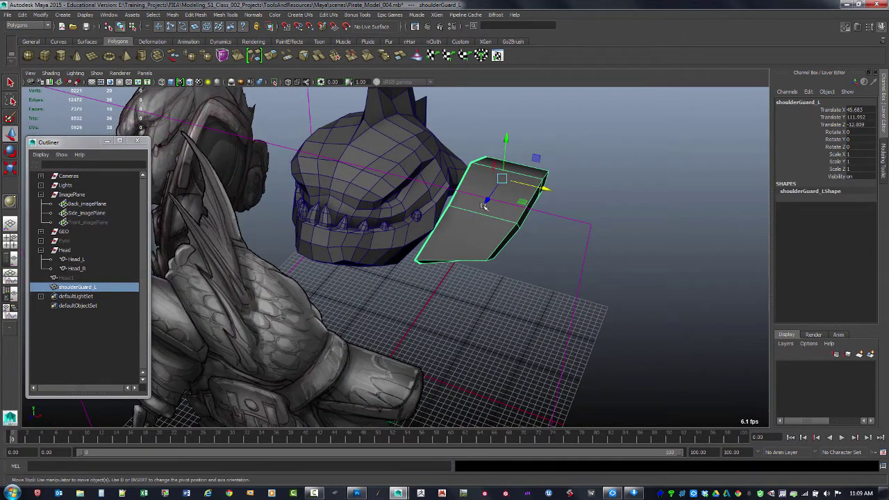
# Freeze the transformations of shoulderGuard_L with the Translate, Rotate and Scale options enabled, then close the options.
pyautogui.click(46, 15)
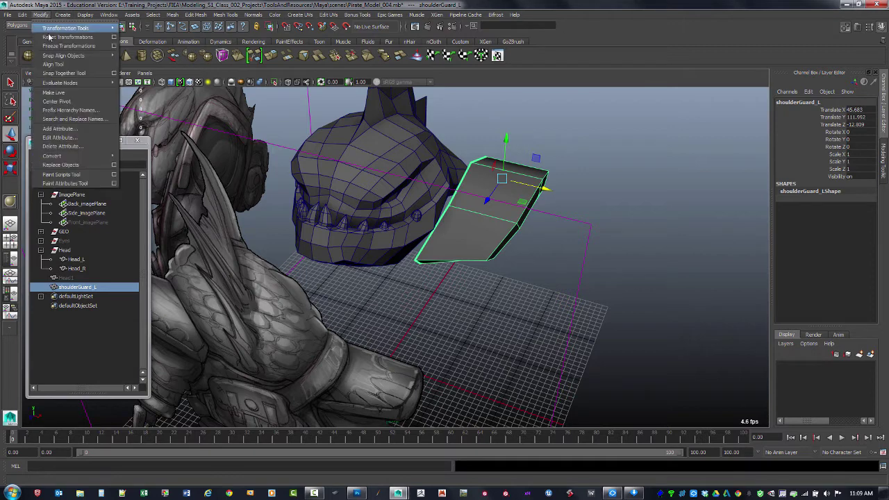
pyautogui.click(115, 46)
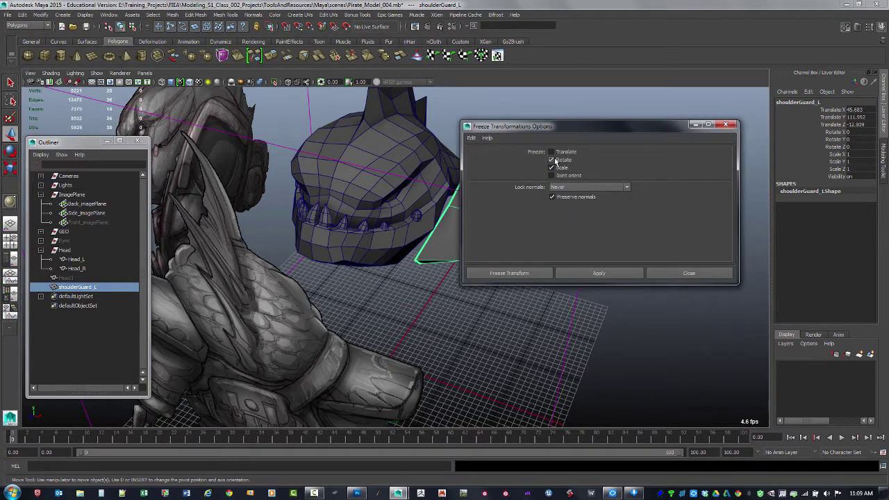
pyautogui.moveTo(621, 127); pyautogui.dragTo(663, 118)
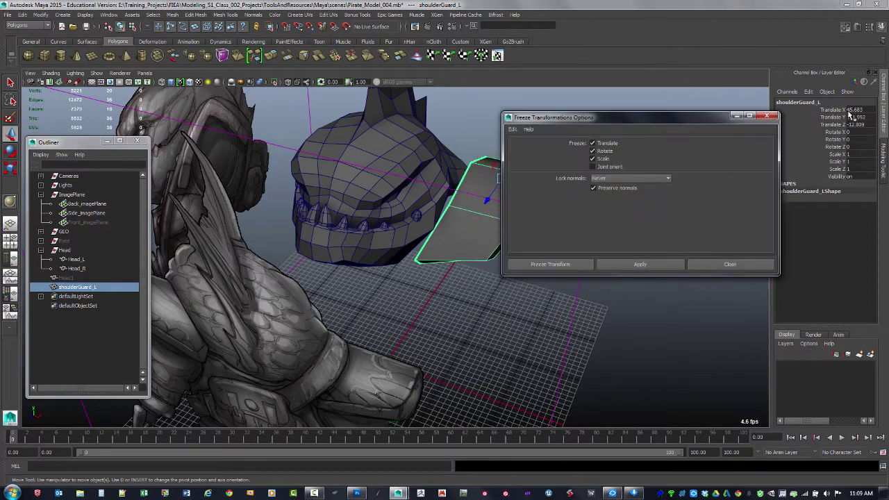
pyautogui.click(639, 268)
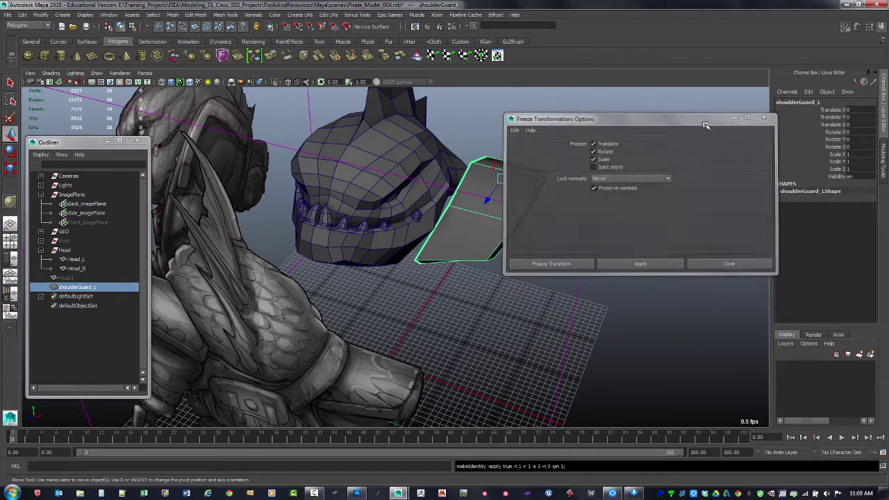
pyautogui.click(767, 115)
# Reset the transformations of shoulderGuard_L to place its pivot at the world origin.
pyautogui.click(41, 15)
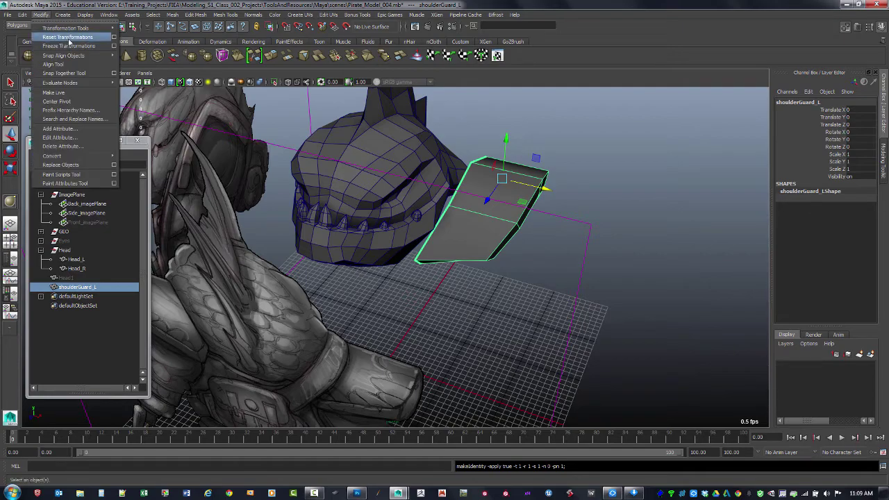
pyautogui.click(69, 41)
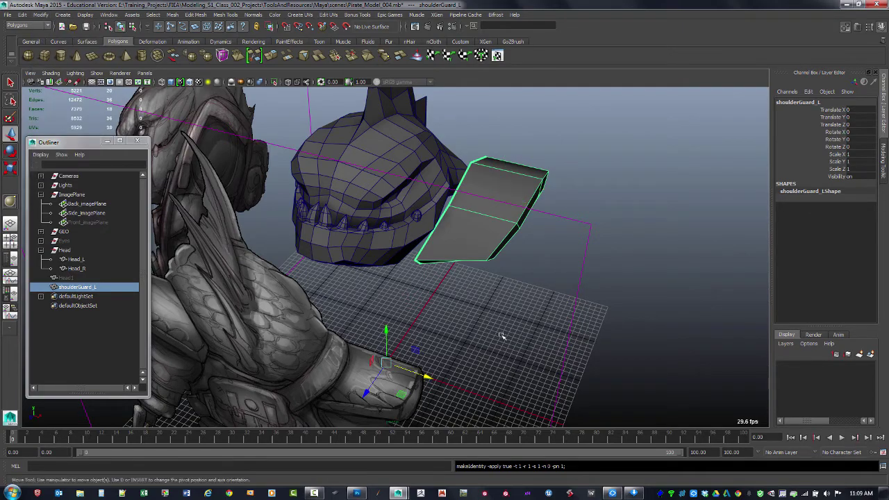
pyautogui.keyDown('alt'); pyautogui.moveTo(500, 335); pyautogui.dragTo(479, 292); pyautogui.keyUp('alt')
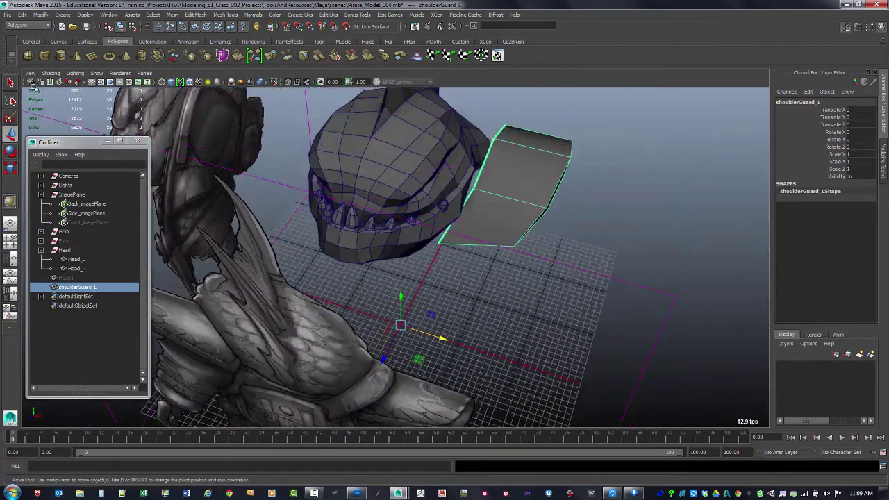
# Mirror shoulderGuard_L across X with Duplicate Special as one instance, using a scale of -1, 1, 1.
pyautogui.click(22, 15)
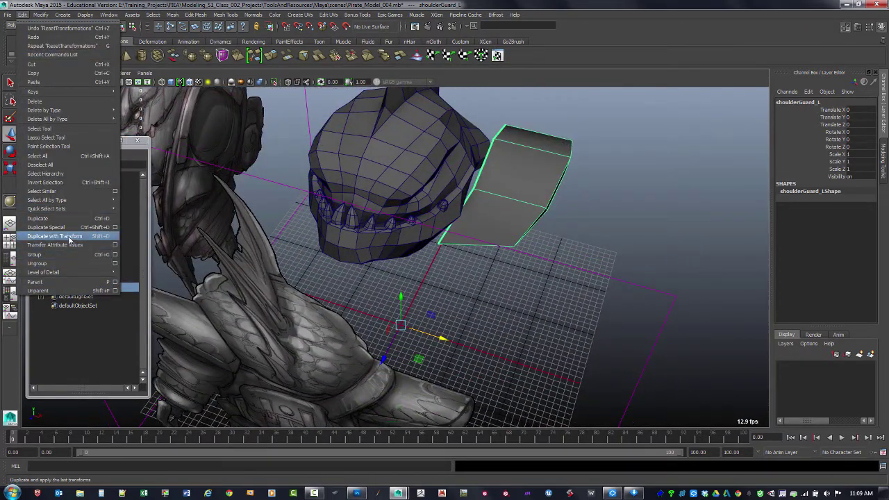
pyautogui.click(115, 228)
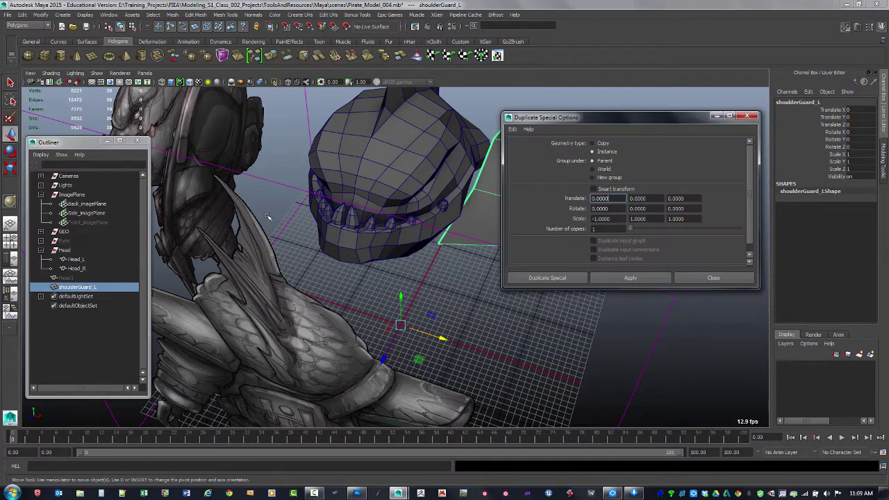
pyautogui.moveTo(628, 114); pyautogui.dragTo(672, 96)
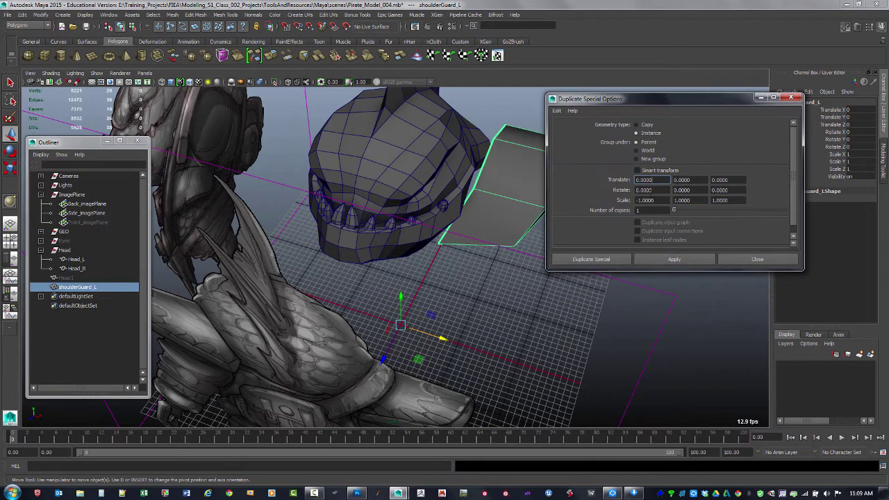
pyautogui.click(618, 259)
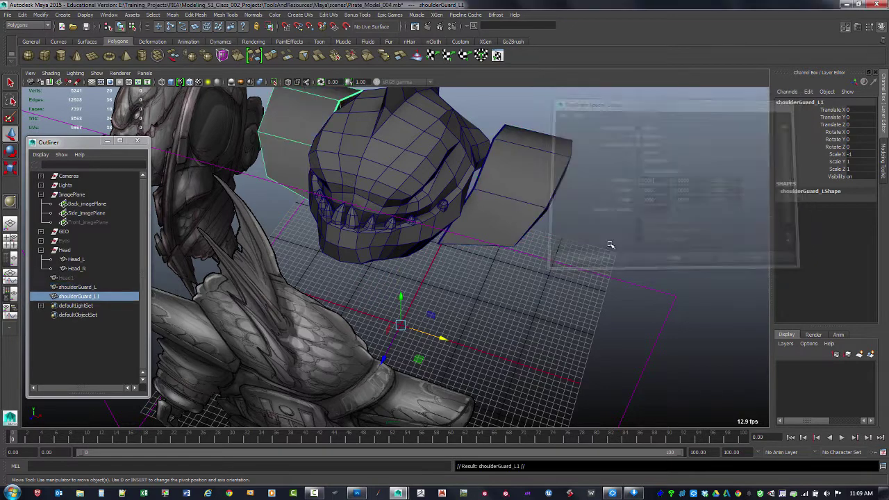
# Rename the mirrored shoulder guard as shoulderGuard_R and deselect it.
pyautogui.doubleClick(98, 297)
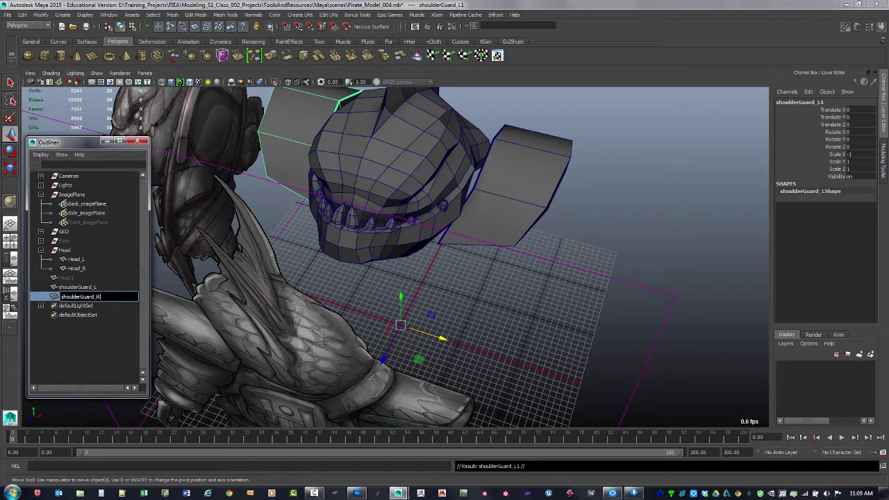
pyautogui.press('Return')
pyautogui.click(548, 338)
# Hide Back_imagePlane and show Front_imagePlane as the reference behind the model.
pyautogui.moveTo(551, 238)
pyautogui.keyDown('alt'); pyautogui.mouseDown()
pyautogui.moveTo(566, 236)
pyautogui.moveTo(491, 238)
pyautogui.moveTo(539, 242)
pyautogui.mouseUp(); pyautogui.keyUp('alt')
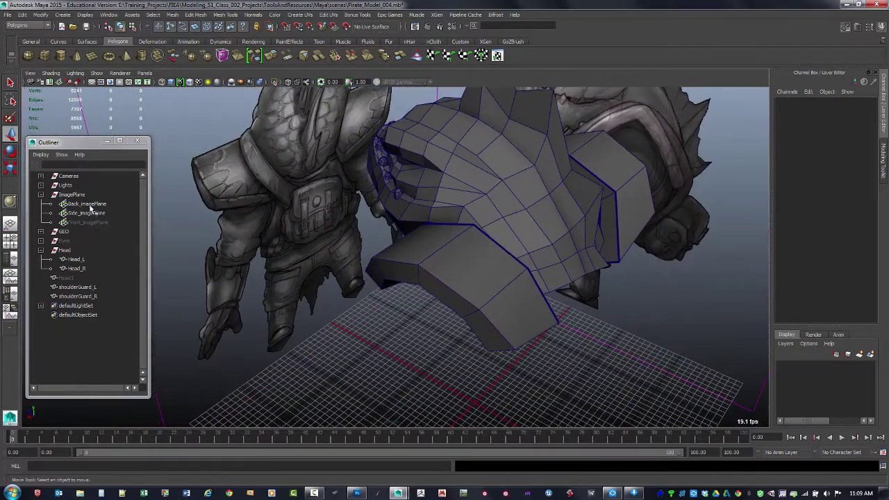
pyautogui.click(87, 204)
pyautogui.hotkey('ctrl', 'h')
pyautogui.click(96, 223)
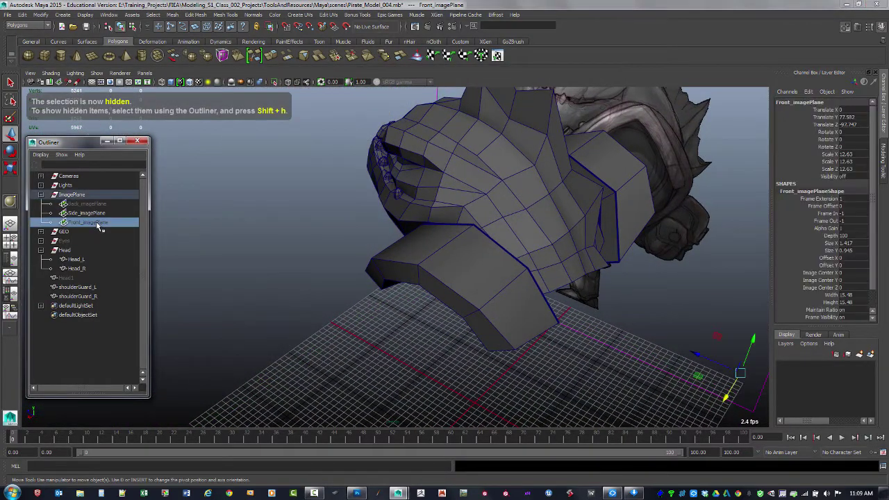
pyautogui.keyDown('alt'); pyautogui.moveTo(356, 314); pyautogui.dragTo(517, 276); pyautogui.keyUp('alt')
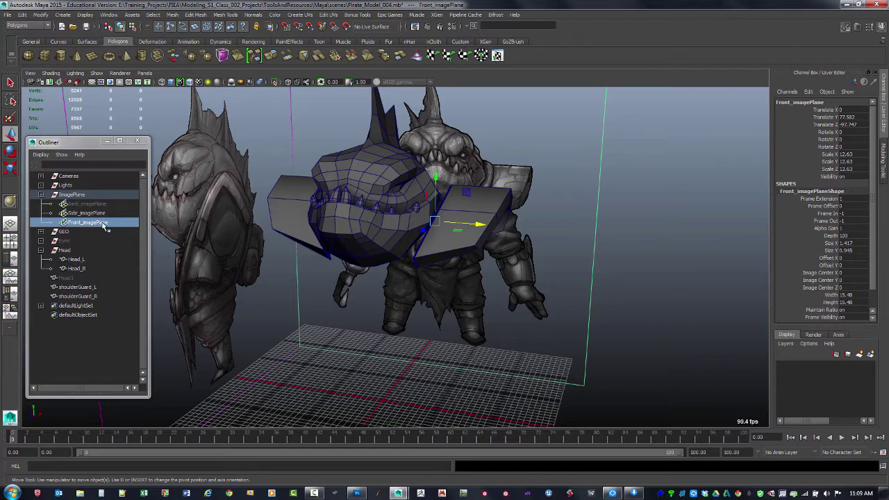
pyautogui.hotkey('ctrl', 'h')
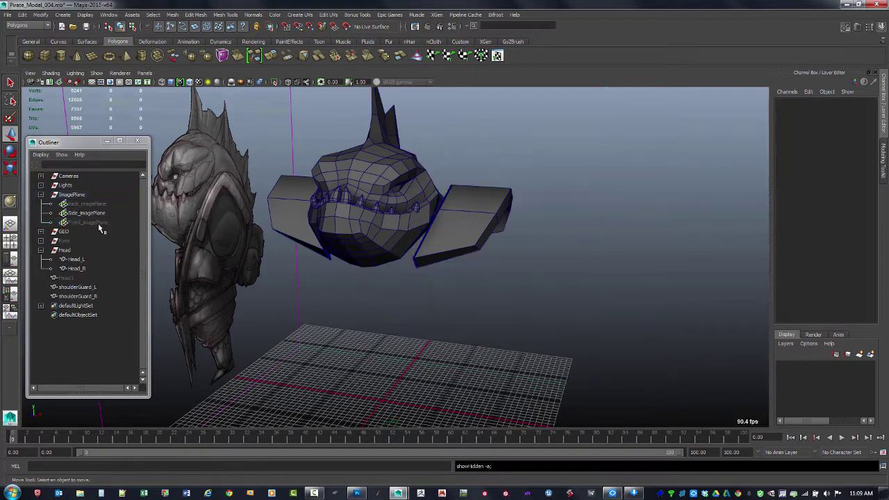
pyautogui.click(98, 222)
pyautogui.hotkey('shift', 'h')
pyautogui.click(676, 286)
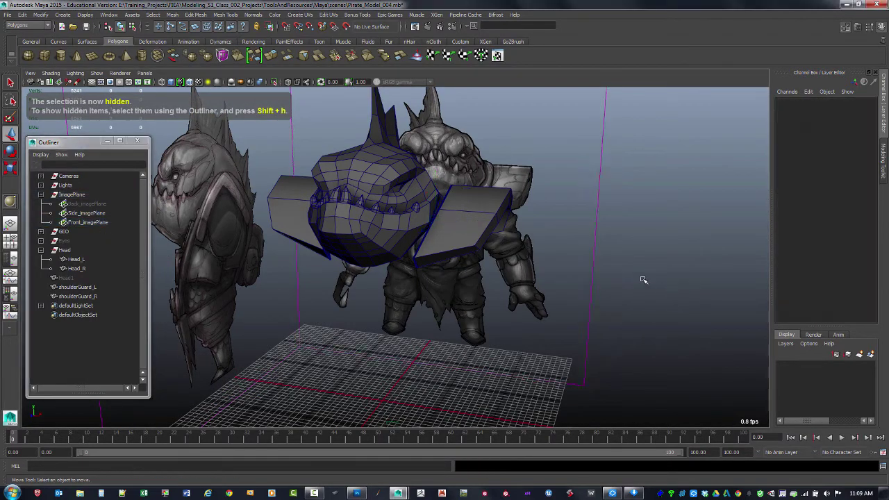
# Reposition the inner vertex at the front end of shoulderGuard_L to fit the side reference.
pyautogui.keyDown('alt'); pyautogui.moveTo(643, 280); pyautogui.dragTo(523, 230); pyautogui.keyUp('alt')
pyautogui.click(484, 257)
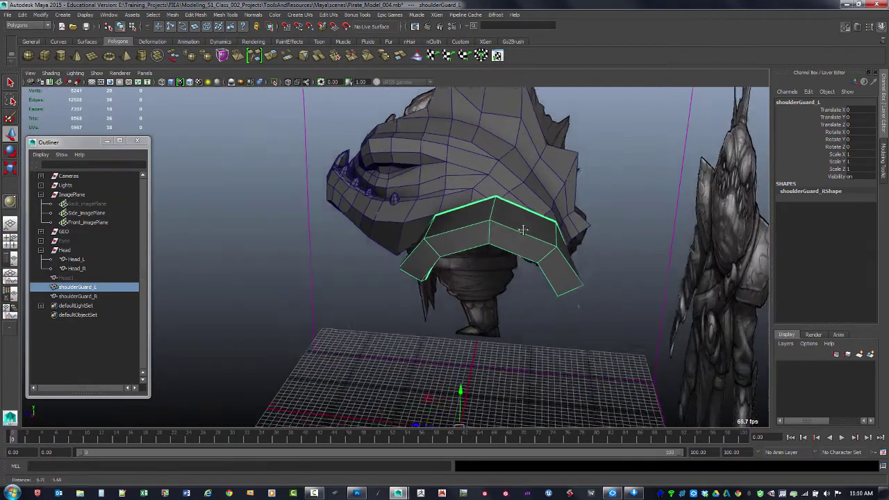
pyautogui.press('space')
pyautogui.press('space')
pyautogui.scroll(2, 511, 252)
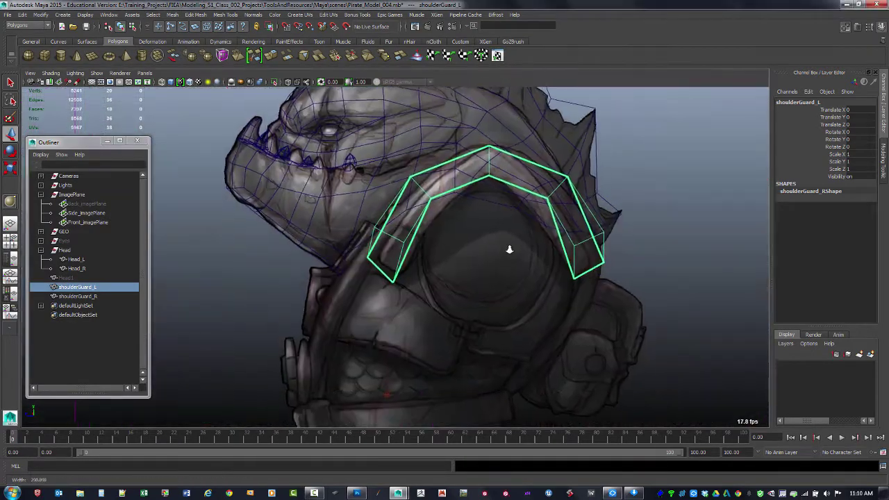
pyautogui.keyDown('alt'); pyautogui.moveTo(510, 249); pyautogui.dragTo(509, 253, button='right'); pyautogui.keyUp('alt')
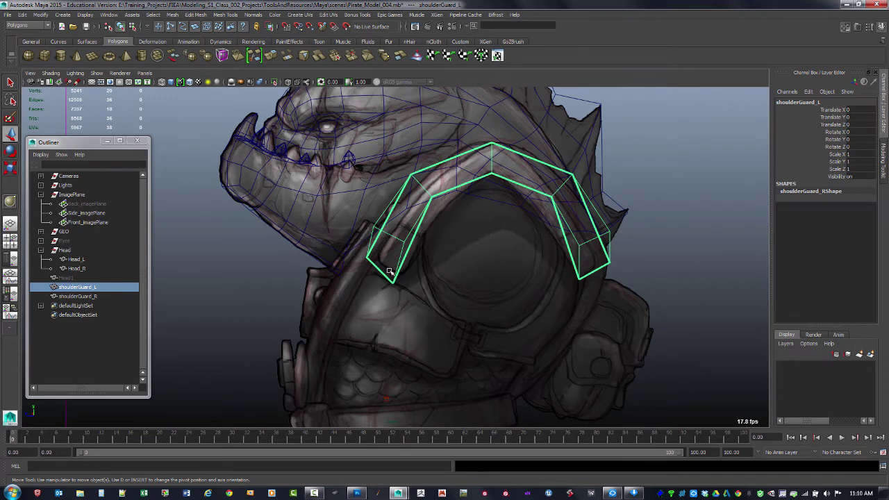
pyautogui.press('F8')
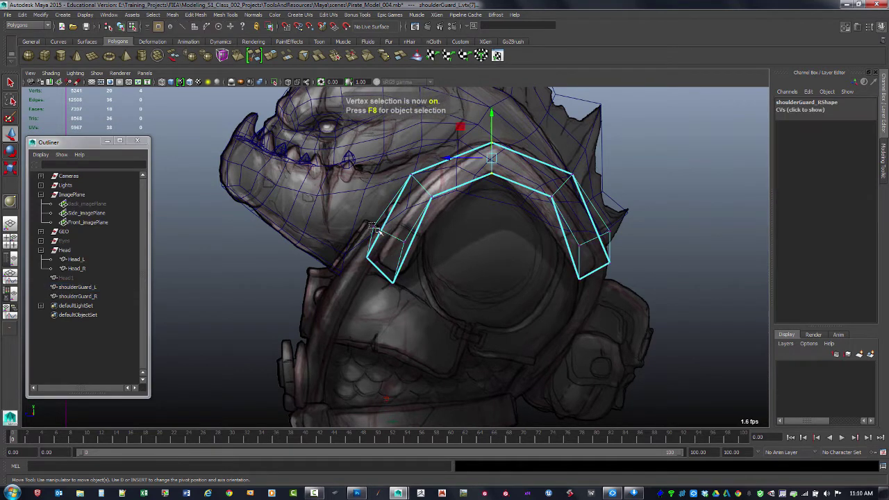
pyautogui.click(373, 226)
pyautogui.moveTo(374, 226); pyautogui.dragTo(407, 244)
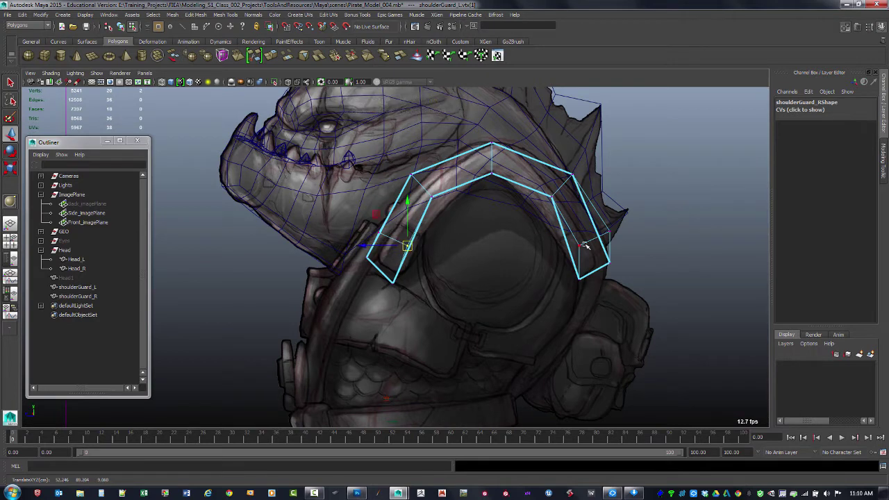
# Move the vertices at the rear end of shoulderGuard_L backward to follow the armor outline in the side reference.
pyautogui.click(580, 275)
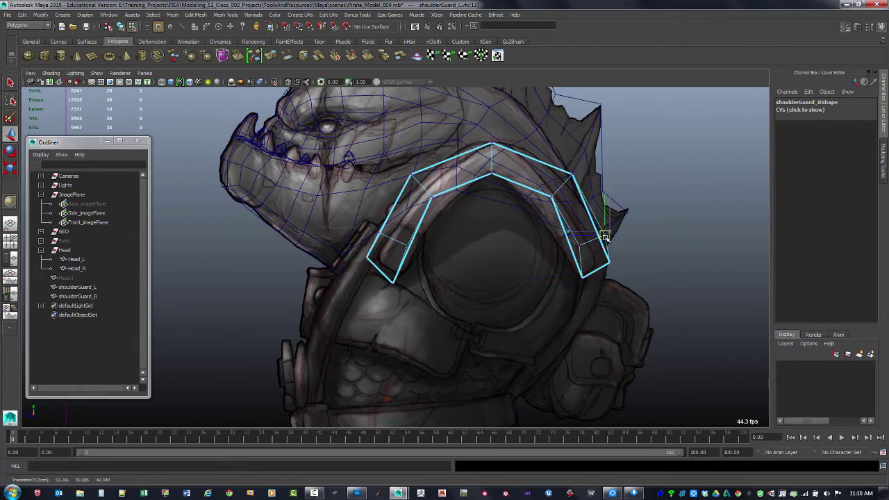
pyautogui.click(582, 246)
pyautogui.moveTo(581, 245); pyautogui.dragTo(603, 237)
pyautogui.click(581, 275)
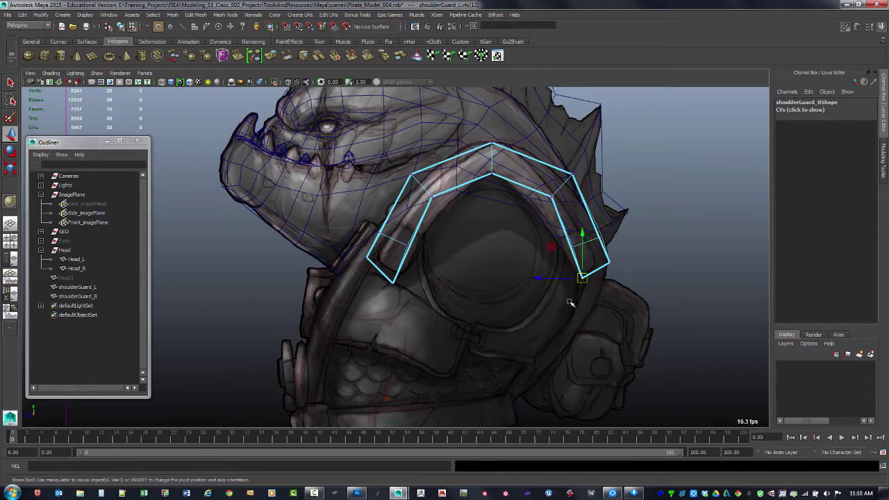
pyautogui.moveTo(570, 303); pyautogui.dragTo(606, 234)
pyautogui.click(576, 246)
pyautogui.click(601, 236)
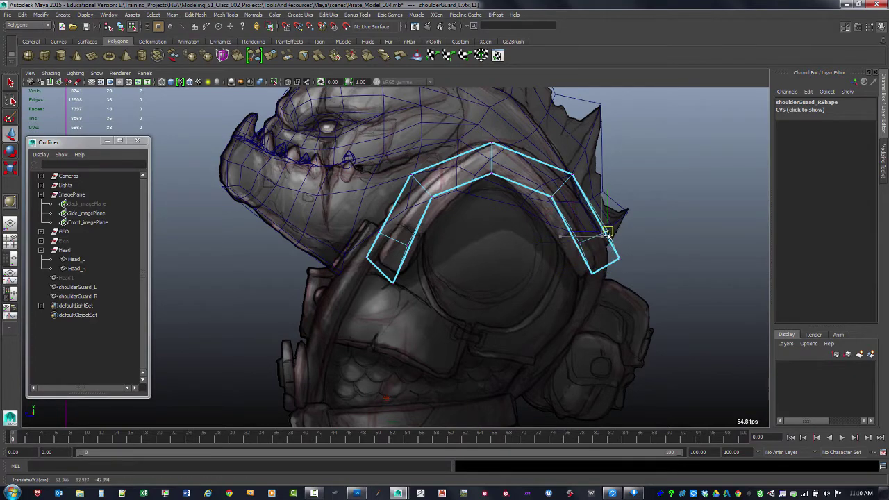
# Insert an edge loop along the arch of shoulderGuard_L, midway between its inner and outer borders.
pyautogui.press('space')
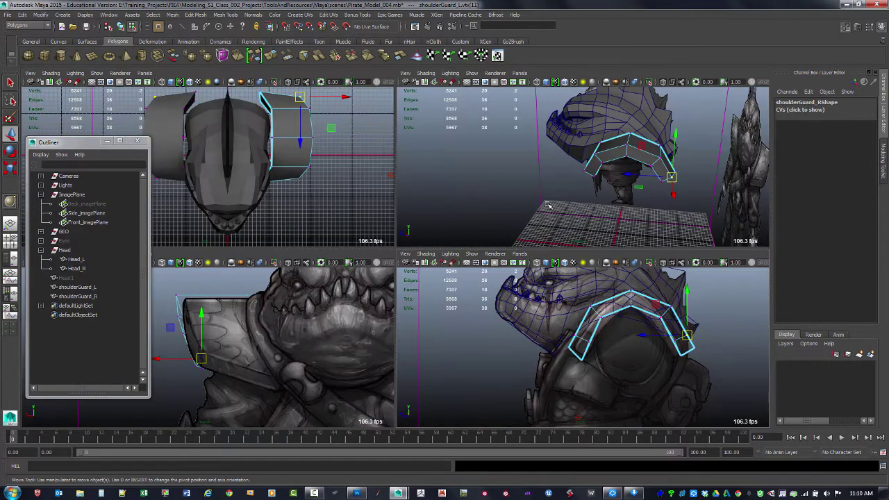
pyautogui.press('space')
pyautogui.keyDown('alt'); pyautogui.moveTo(481, 264); pyautogui.dragTo(495, 231); pyautogui.keyUp('alt')
pyautogui.press('F10')
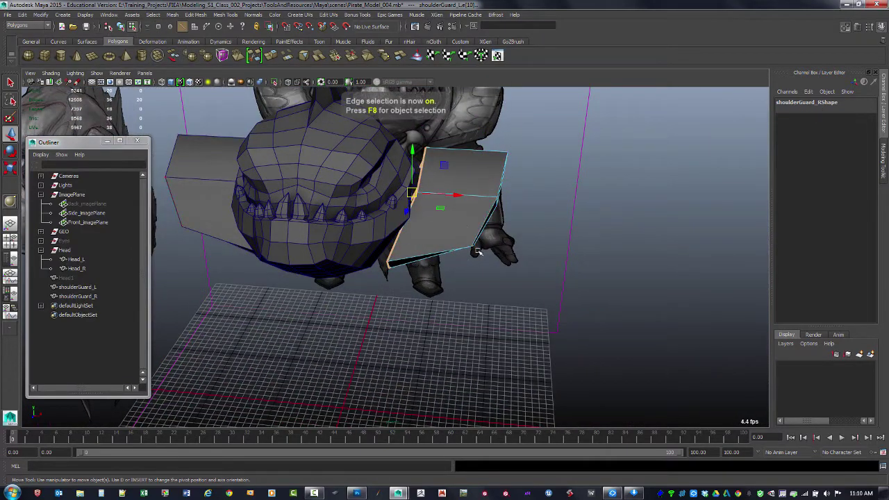
pyautogui.press('F8')
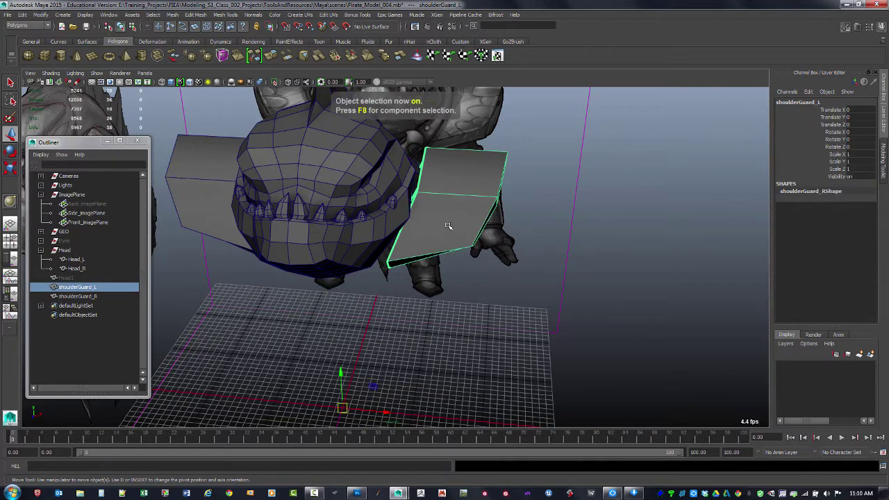
pyautogui.keyDown('shift'); pyautogui.moveTo(448, 225); pyautogui.dragTo(401, 233, button='right'); pyautogui.keyUp('shift')
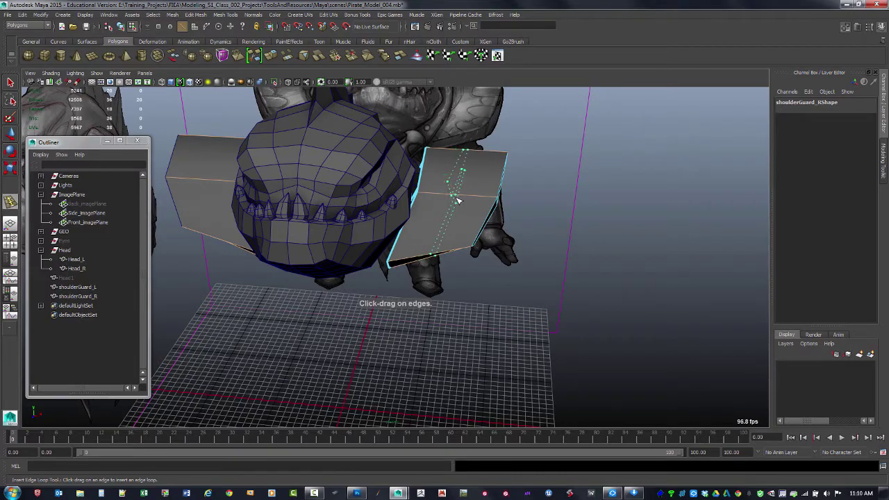
pyautogui.click(458, 199)
pyautogui.keyDown('alt'); pyautogui.moveTo(457, 199); pyautogui.dragTo(417, 255); pyautogui.keyUp('alt')
pyautogui.press('q')
# Move the new edge loop's vertices at the front end of shoulderGuard_L to curve its lower edge.
pyautogui.press('F9')
pyautogui.keyDown('alt'); pyautogui.moveTo(442, 293); pyautogui.dragTo(421, 241); pyautogui.keyUp('alt')
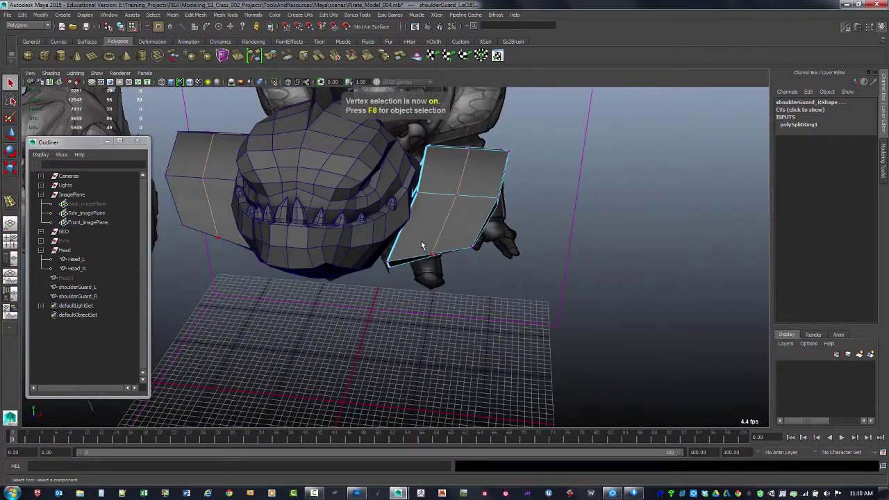
pyautogui.keyDown('alt'); pyautogui.moveTo(444, 270); pyautogui.dragTo(401, 273); pyautogui.keyUp('alt')
pyautogui.press('w')
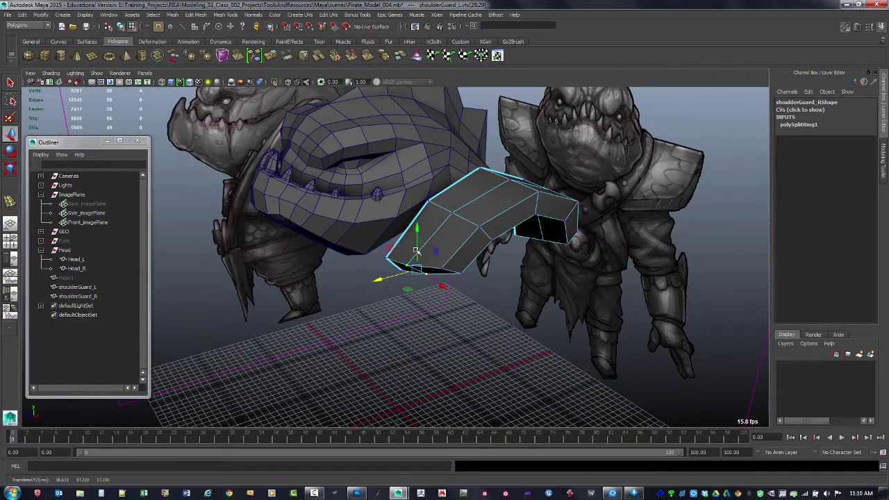
pyautogui.moveTo(416, 242); pyautogui.dragTo(411, 268)
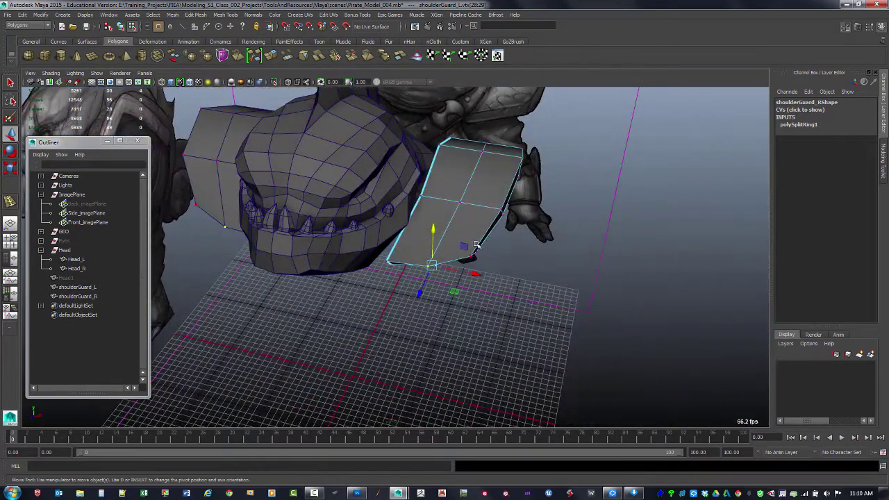
# Adjust the middle and outer vertices of shoulderGuard_L to give the armor a rounder profile across its width.
pyautogui.keyDown('alt'); pyautogui.moveTo(472, 254); pyautogui.dragTo(428, 199); pyautogui.keyUp('alt')
pyautogui.keyDown('alt'); pyautogui.moveTo(450, 231); pyautogui.dragTo(438, 196); pyautogui.keyUp('alt')
pyautogui.moveTo(443, 240); pyautogui.dragTo(444, 241)
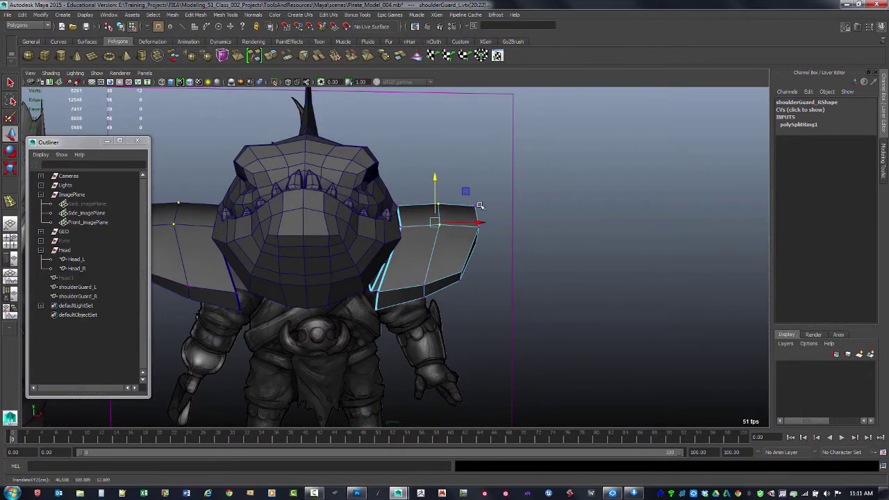
pyautogui.keyDown('alt'); pyautogui.moveTo(480, 207); pyautogui.dragTo(455, 213); pyautogui.keyUp('alt')
pyautogui.moveTo(458, 173); pyautogui.dragTo(475, 197)
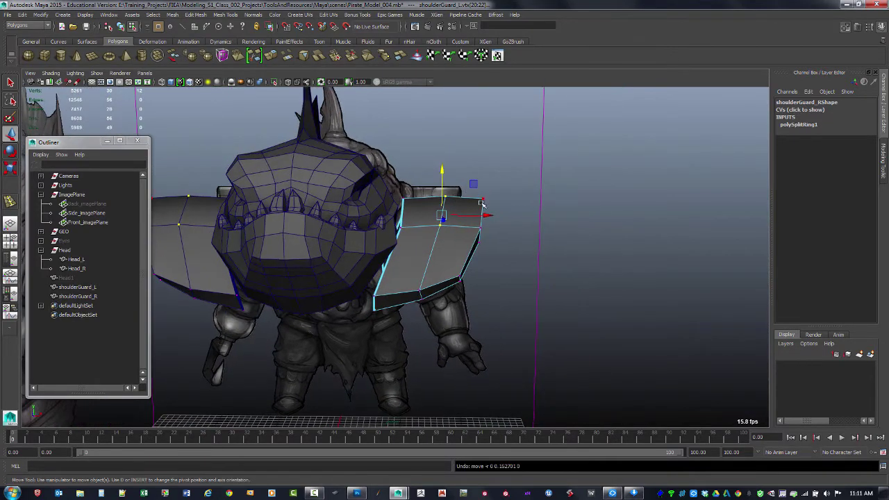
pyautogui.keyDown('alt'); pyautogui.moveTo(561, 230); pyautogui.dragTo(461, 192); pyautogui.keyUp('alt')
pyautogui.keyDown('alt'); pyautogui.moveTo(515, 219); pyautogui.dragTo(554, 240); pyautogui.keyUp('alt')
pyautogui.click(423, 279)
pyautogui.keyDown('alt'); pyautogui.moveTo(465, 274); pyautogui.dragTo(415, 267); pyautogui.keyUp('alt')
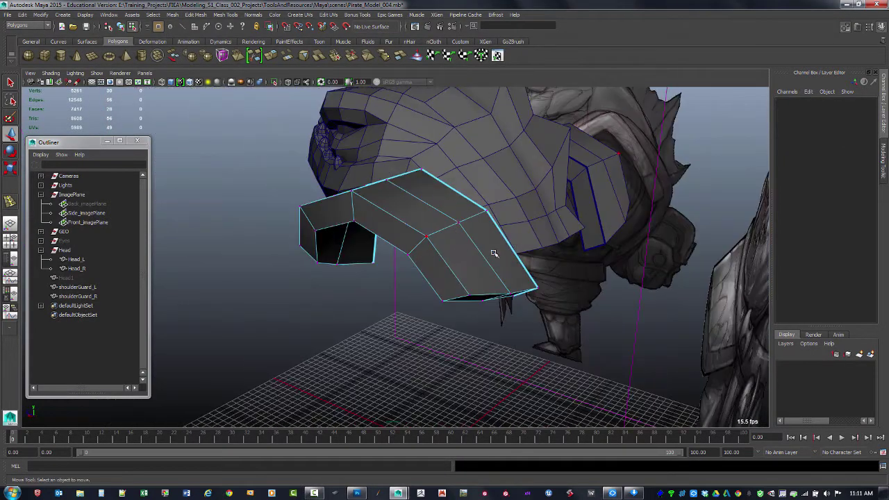
pyautogui.moveTo(493, 253)
pyautogui.keyDown('alt'); pyautogui.mouseDown()
pyautogui.moveTo(497, 272)
pyautogui.moveTo(331, 248)
pyautogui.moveTo(346, 259)
pyautogui.moveTo(325, 270)
pyautogui.moveTo(335, 259)
pyautogui.moveTo(324, 233)
pyautogui.moveTo(359, 230)
pyautogui.moveTo(304, 252)
pyautogui.moveTo(438, 240)
pyautogui.moveTo(508, 255)
pyautogui.moveTo(517, 230)
pyautogui.moveTo(499, 244)
pyautogui.moveTo(512, 254)
pyautogui.moveTo(496, 218)
pyautogui.moveTo(576, 206)
pyautogui.moveTo(513, 249)
pyautogui.moveTo(512, 272)
pyautogui.moveTo(526, 233)
pyautogui.moveTo(484, 198)
pyautogui.moveTo(505, 198)
pyautogui.moveTo(468, 204)
pyautogui.moveTo(434, 170)
pyautogui.mouseUp(); pyautogui.keyUp('alt')
# Insert four edge loops across the arch of shoulderGuard_L, one through each of its segments.
pyautogui.press('F10')
pyautogui.press('F8')
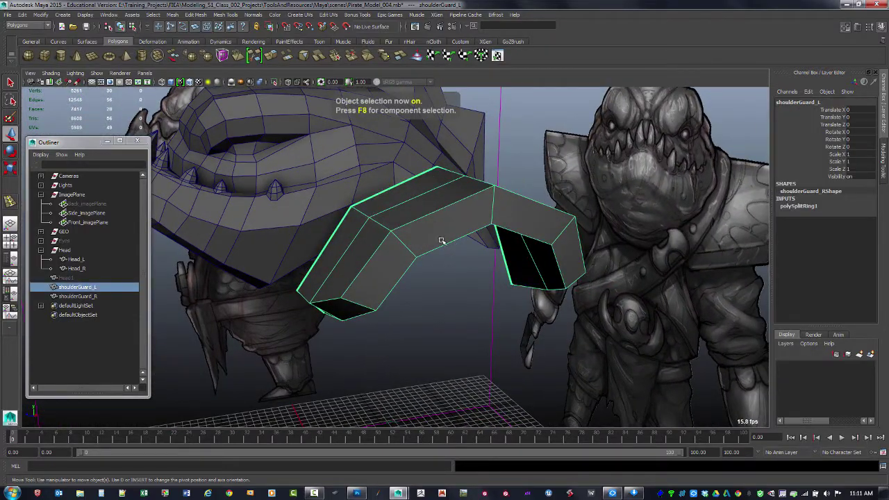
pyautogui.keyDown('shift'); pyautogui.rightClick(377, 268); pyautogui.keyUp('shift')
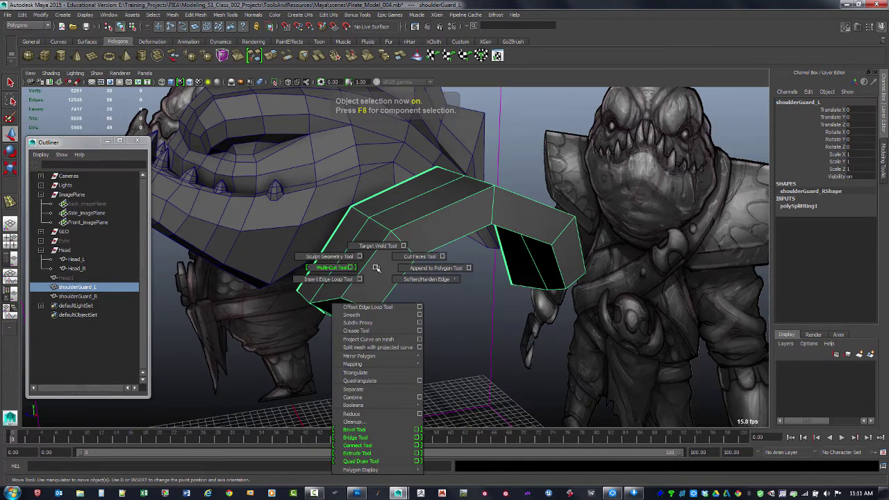
pyautogui.keyDown('shift'); pyautogui.moveTo(377, 267); pyautogui.dragTo(346, 280, button='right'); pyautogui.keyUp('shift')
pyautogui.moveTo(368, 269); pyautogui.dragTo(368, 270)
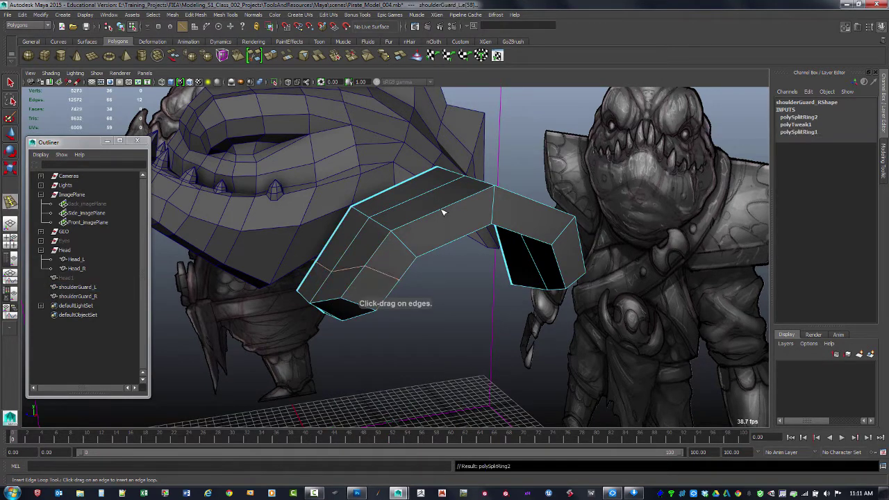
pyautogui.click(447, 209)
pyautogui.keyDown('alt'); pyautogui.moveTo(447, 209); pyautogui.dragTo(524, 267); pyautogui.keyUp('alt')
pyautogui.click(459, 265)
pyautogui.click(506, 307)
pyautogui.keyDown('alt'); pyautogui.moveTo(512, 308); pyautogui.dragTo(210, 215); pyautogui.keyUp('alt')
pyautogui.press('q')
# Move the vertices at the upper front bend of shoulderGuard_L inward to follow the curve in the side reference.
pyautogui.press('space')
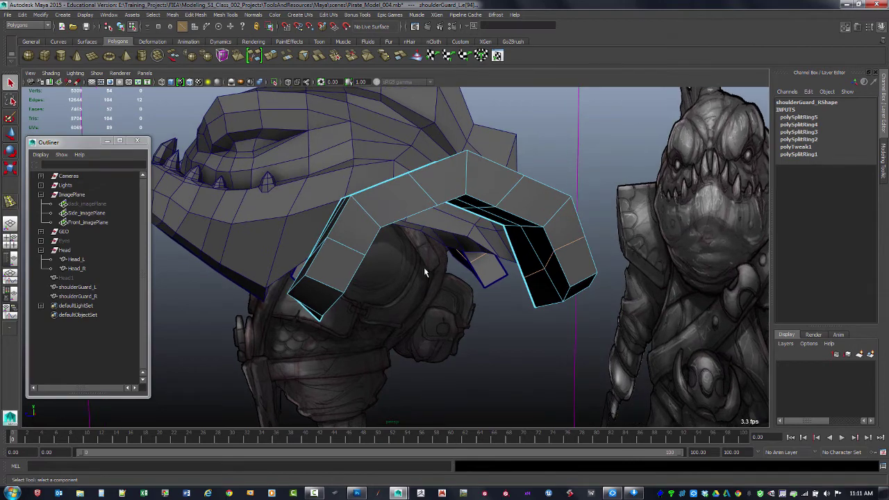
pyautogui.press('space')
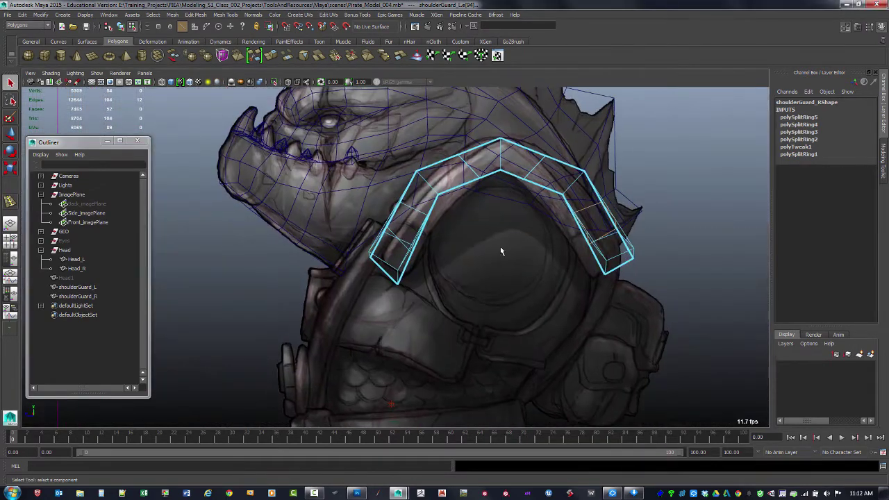
pyautogui.press('F8')
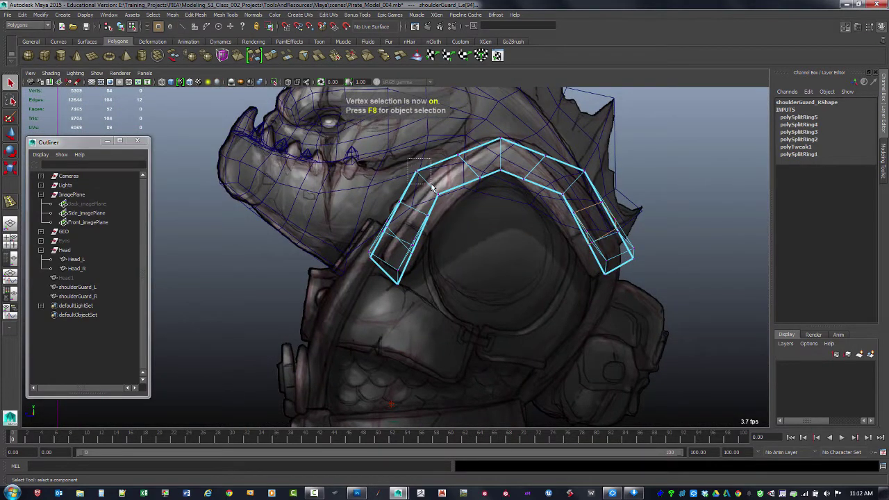
pyautogui.moveTo(446, 202); pyautogui.dragTo(434, 191)
pyautogui.press('w')
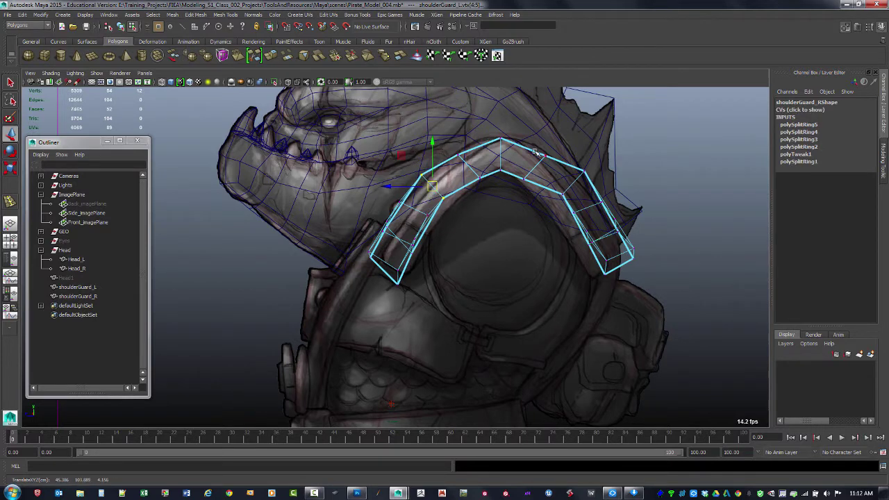
# Move the vertex rows along the rear half and upper front bend of shoulderGuard_L to follow the arch in the side reference.
pyautogui.moveTo(523, 144); pyautogui.dragTo(523, 204)
pyautogui.press('e')
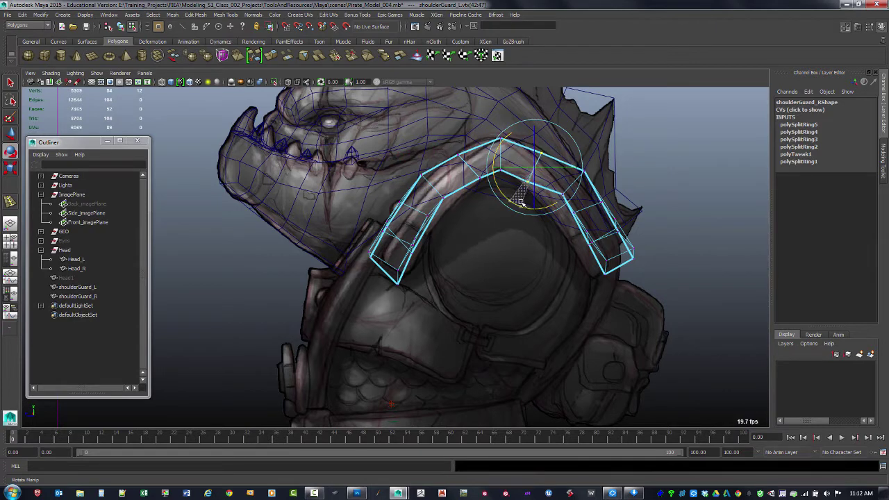
pyautogui.press('w')
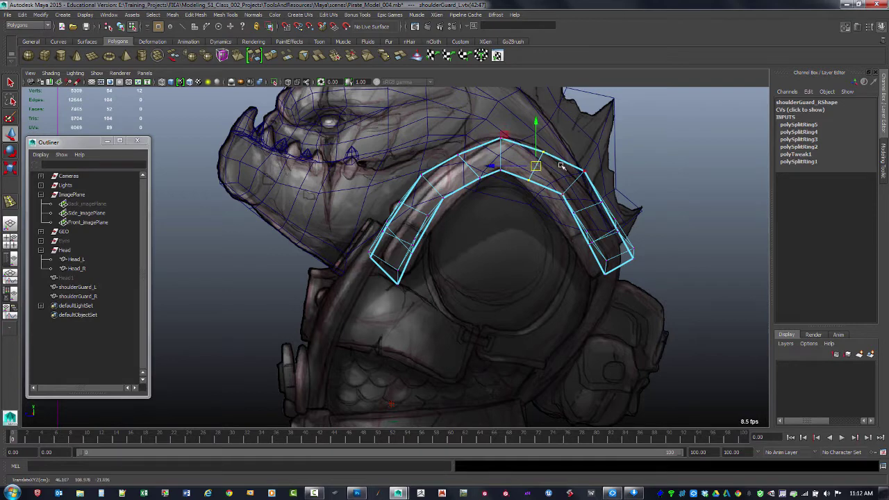
pyautogui.moveTo(595, 199); pyautogui.dragTo(568, 190)
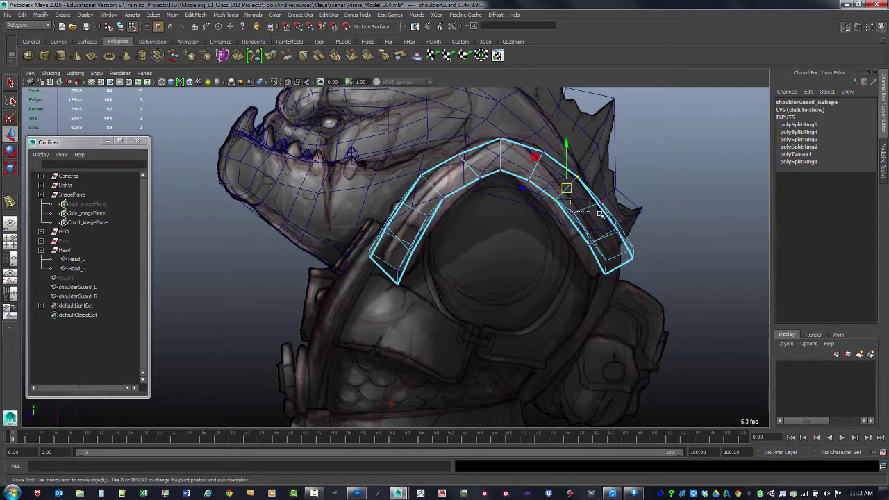
pyautogui.click(585, 211)
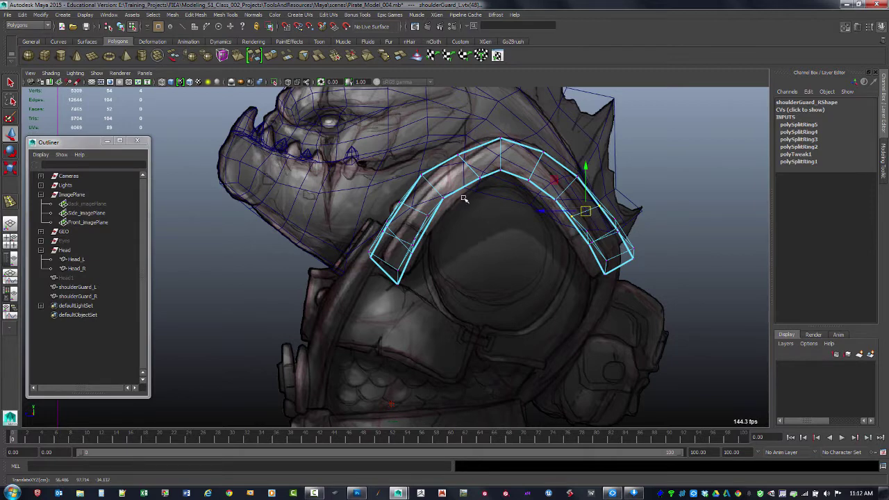
pyautogui.click(421, 173)
pyautogui.moveTo(421, 172); pyautogui.dragTo(433, 188)
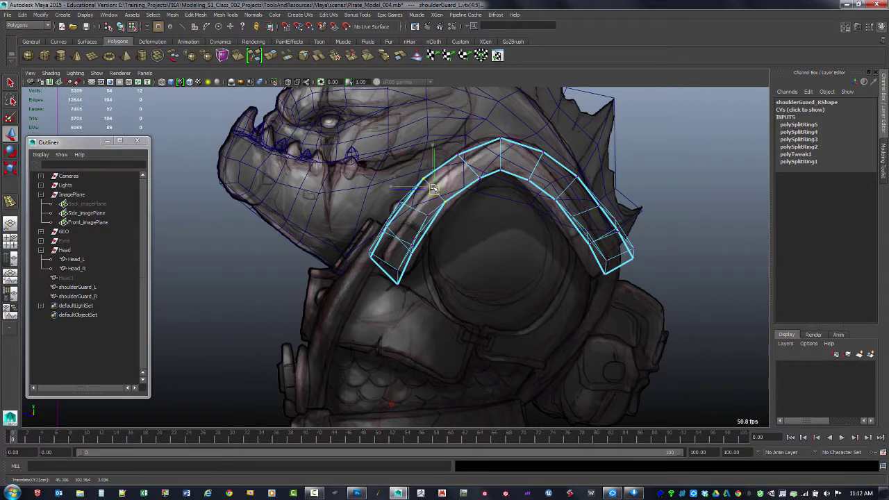
# Adjust the vertex rows across the rear of shoulderGuard_L sideways to refine the armor's outline from behind.
pyautogui.press('space')
pyautogui.press('space')
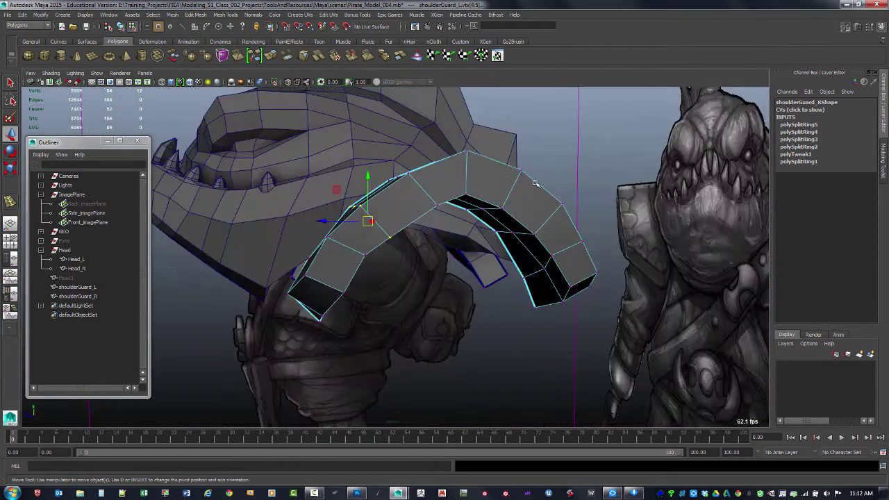
pyautogui.keyDown('alt'); pyautogui.moveTo(516, 196); pyautogui.dragTo(350, 183); pyautogui.keyUp('alt')
pyautogui.keyDown('alt'); pyautogui.moveTo(517, 264); pyautogui.dragTo(474, 288); pyautogui.keyUp('alt')
pyautogui.keyDown('alt'); pyautogui.moveTo(472, 289); pyautogui.dragTo(261, 286); pyautogui.keyUp('alt')
pyautogui.moveTo(435, 281); pyautogui.dragTo(314, 278)
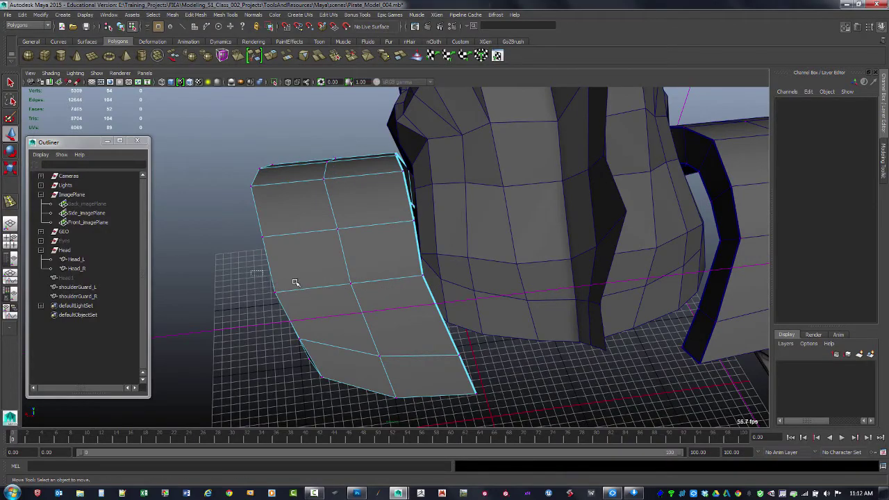
pyautogui.moveTo(460, 304); pyautogui.dragTo(285, 277)
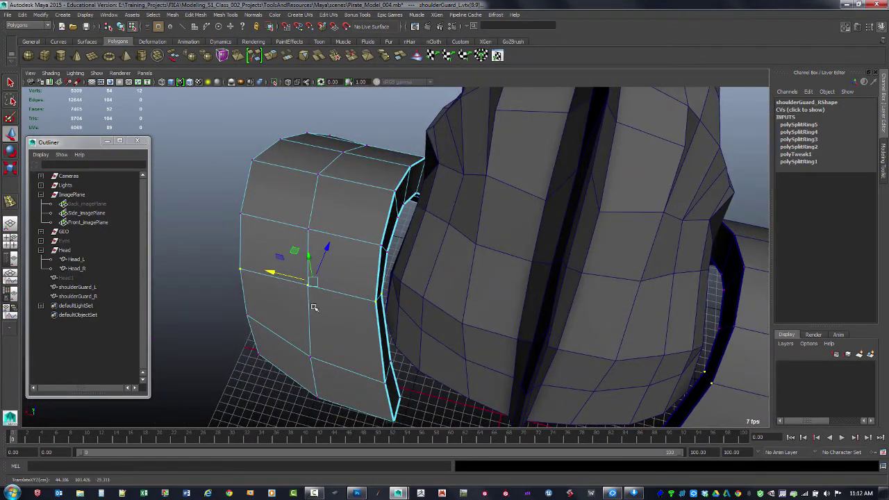
pyautogui.moveTo(314, 307)
pyautogui.keyDown('alt'); pyautogui.mouseDown()
pyautogui.moveTo(341, 282)
pyautogui.moveTo(341, 294)
pyautogui.moveTo(451, 258)
pyautogui.moveTo(403, 264)
pyautogui.moveTo(304, 314)
pyautogui.mouseUp(); pyautogui.keyUp('alt')
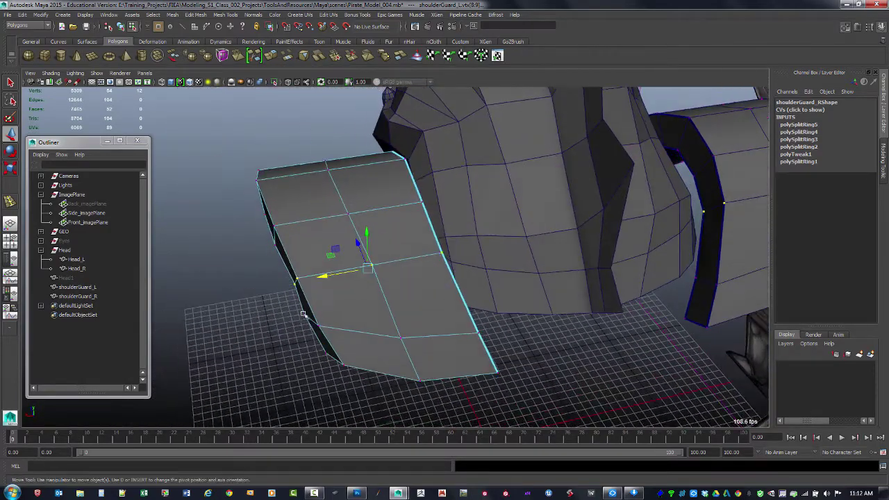
pyautogui.moveTo(305, 350); pyautogui.dragTo(478, 200)
pyautogui.click(294, 369)
pyautogui.click(472, 303)
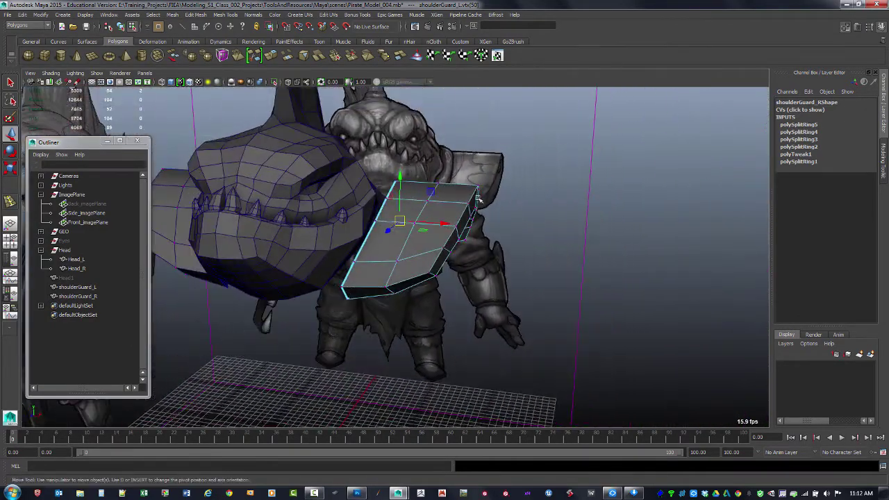
# Adjust the inner corner vertices and the lower outer edge at the front end of shoulderGuard_L.
pyautogui.keyDown('alt'); pyautogui.moveTo(496, 291); pyautogui.dragTo(422, 278); pyautogui.keyUp('alt')
pyautogui.keyDown('alt'); pyautogui.moveTo(332, 276); pyautogui.dragTo(314, 270); pyautogui.keyUp('alt')
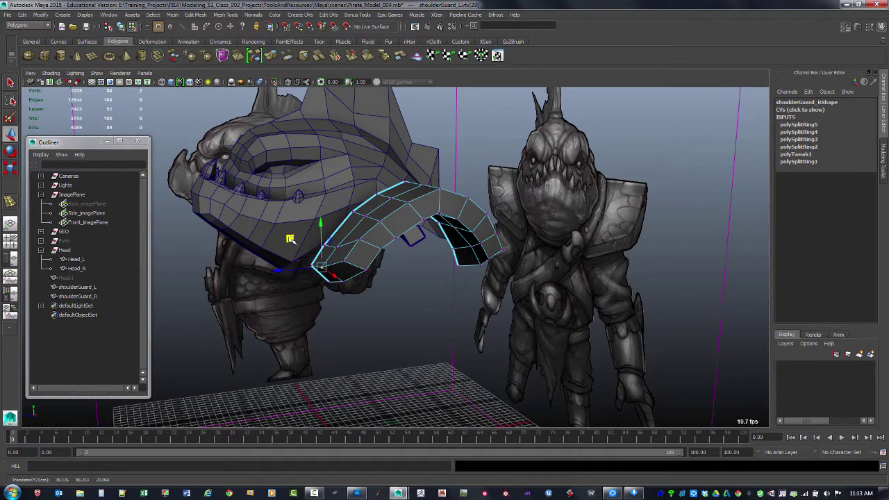
pyautogui.keyDown('alt'); pyautogui.moveTo(291, 241); pyautogui.dragTo(331, 241); pyautogui.keyUp('alt')
pyautogui.moveTo(301, 213); pyautogui.dragTo(345, 250)
pyautogui.press('F10')
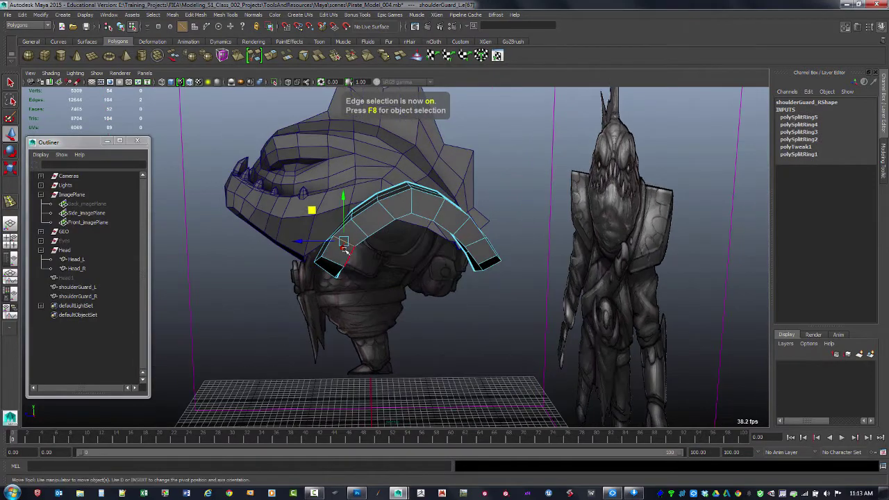
pyautogui.moveTo(313, 211); pyautogui.dragTo(314, 214, button='middle')
pyautogui.keyDown('alt'); pyautogui.moveTo(339, 215); pyautogui.dragTo(410, 244); pyautogui.keyUp('alt')
# Delete the construction history of shoulderGuard_L, preview the mesh smoothed, and return it to the unsmoothed display.
pyautogui.press('F8')
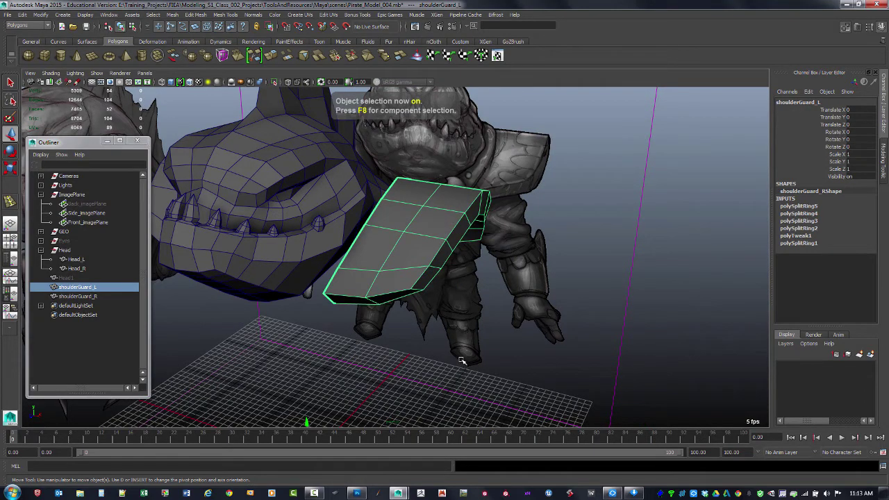
pyautogui.hotkey('alt', 'shift', 'd')
pyautogui.click(434, 378)
pyautogui.keyDown('alt'); pyautogui.moveTo(434, 378); pyautogui.dragTo(472, 272); pyautogui.keyUp('alt')
pyautogui.click(473, 246)
pyautogui.press('3')
pyautogui.click(433, 363)
pyautogui.keyDown('alt'); pyautogui.moveTo(434, 361); pyautogui.dragTo(515, 247); pyautogui.keyUp('alt')
pyautogui.click(515, 247)
pyautogui.press('1')
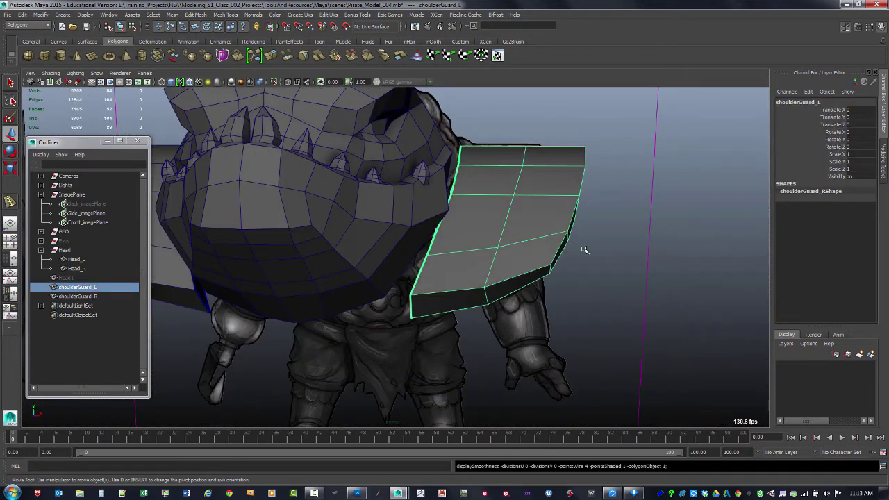
# Select the outer corner edge loop running over the arch of shoulderGuard_L together with the edges along its front end.
pyautogui.keyDown('alt'); pyautogui.moveTo(584, 250); pyautogui.dragTo(483, 235); pyautogui.keyUp('alt')
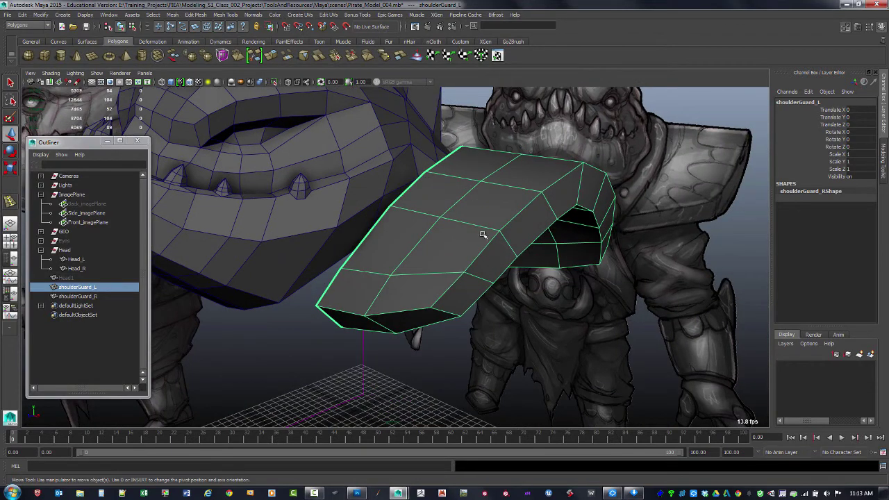
pyautogui.press('F10')
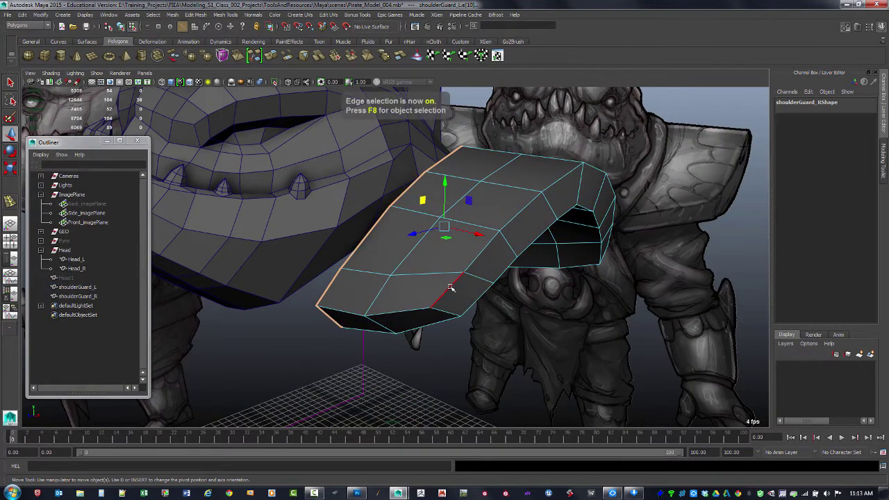
pyautogui.doubleClick(450, 286)
pyautogui.keyDown('alt'); pyautogui.moveTo(450, 287); pyautogui.dragTo(448, 275); pyautogui.keyUp('alt')
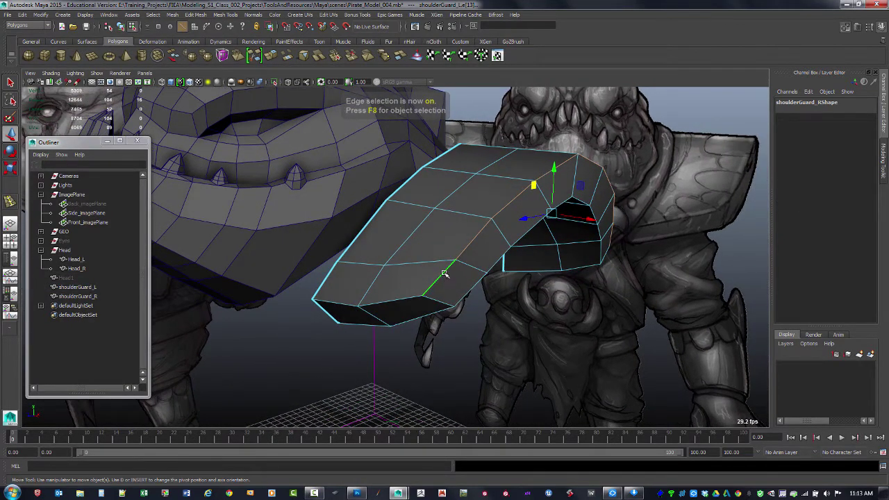
pyautogui.click(444, 273)
pyautogui.click(470, 240)
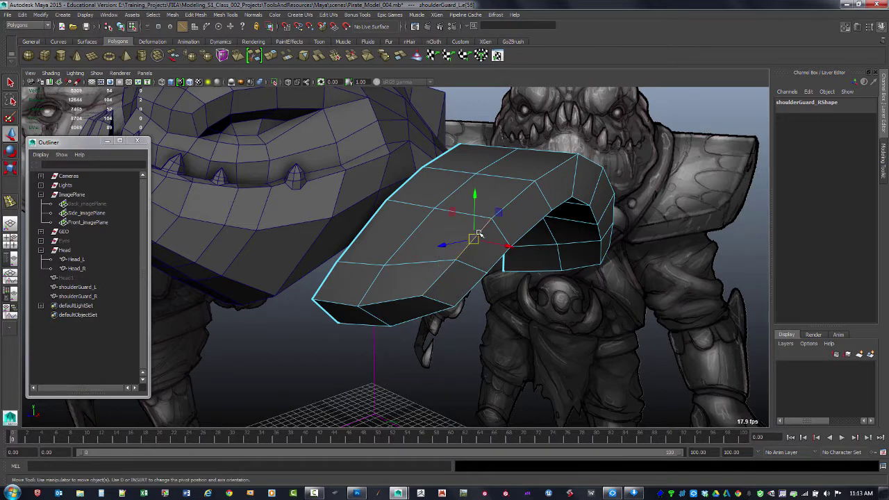
pyautogui.keyDown('shift'); pyautogui.click(511, 201); pyautogui.keyUp('shift')
pyautogui.keyDown('shift'); pyautogui.click(410, 300); pyautogui.keyUp('shift')
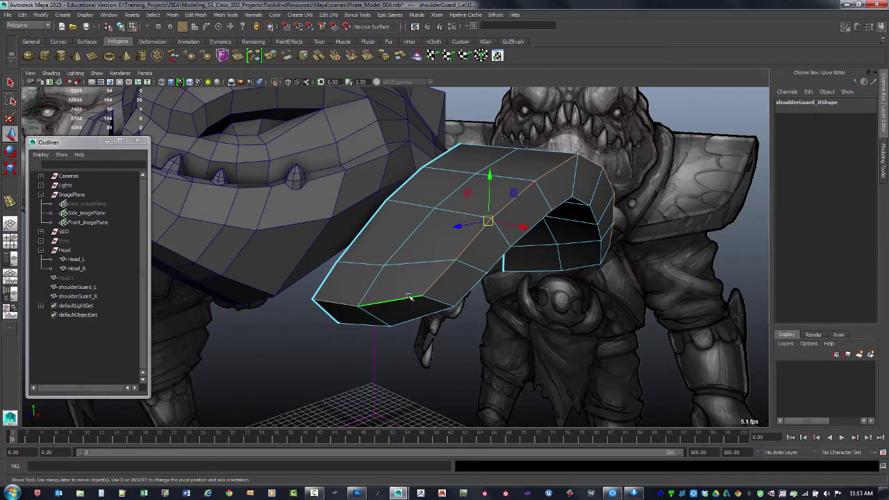
# Add the inner rim edges and remaining border edges of shoulderGuard_L to the selection, checking it from the front, side and below.
pyautogui.keyDown('alt'); pyautogui.moveTo(403, 307); pyautogui.dragTo(348, 287); pyautogui.keyUp('alt')
pyautogui.keyDown('shift'); pyautogui.click(357, 251); pyautogui.keyUp('shift')
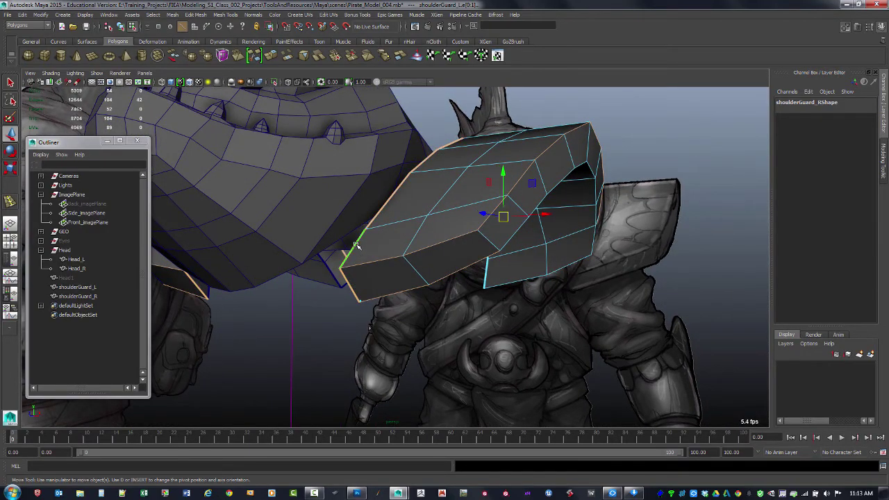
pyautogui.keyDown('alt'); pyautogui.moveTo(357, 252); pyautogui.dragTo(439, 300); pyautogui.keyUp('alt')
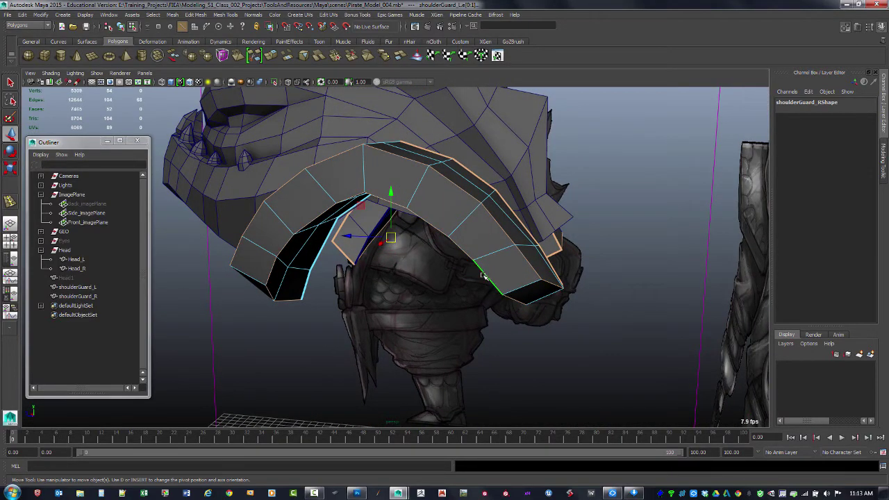
pyautogui.moveTo(484, 277)
pyautogui.keyDown('alt'); pyautogui.mouseDown()
pyautogui.moveTo(464, 274)
pyautogui.moveTo(494, 274)
pyautogui.moveTo(482, 278)
pyautogui.mouseUp(); pyautogui.keyUp('alt')
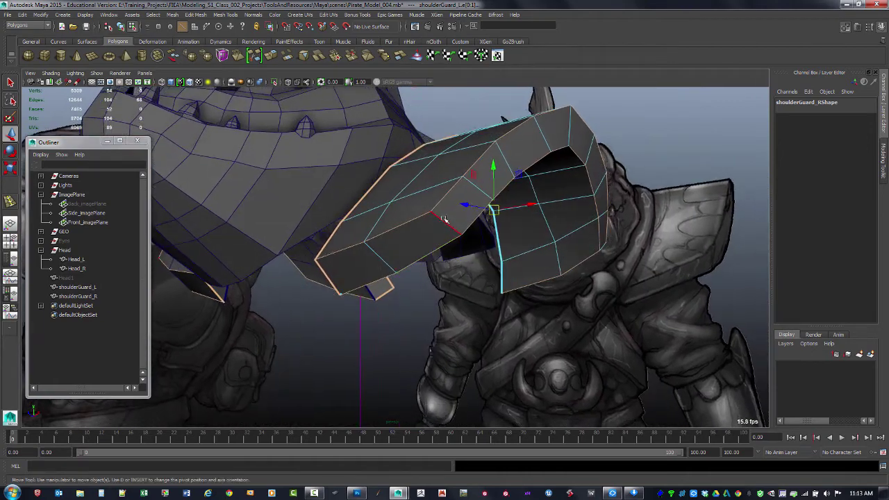
pyautogui.keyDown('alt'); pyautogui.moveTo(498, 222); pyautogui.dragTo(473, 309); pyautogui.keyUp('alt')
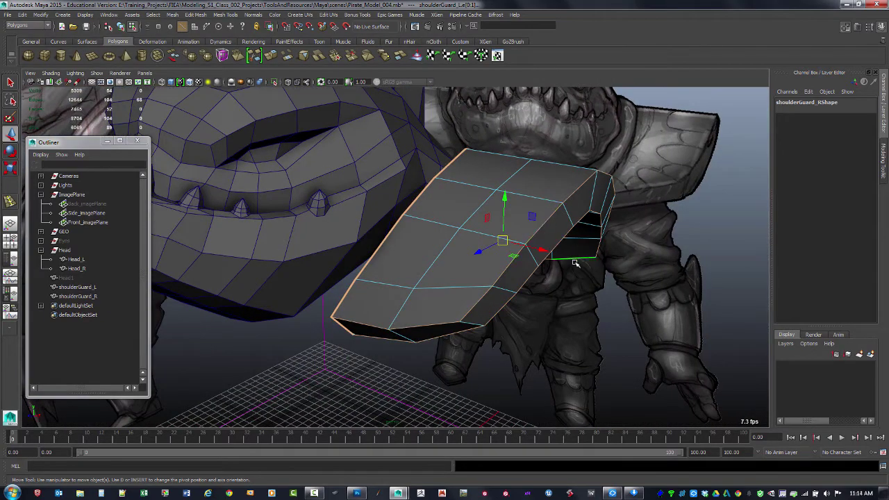
pyautogui.keyDown('alt'); pyautogui.moveTo(575, 263); pyautogui.dragTo(577, 236); pyautogui.keyUp('alt')
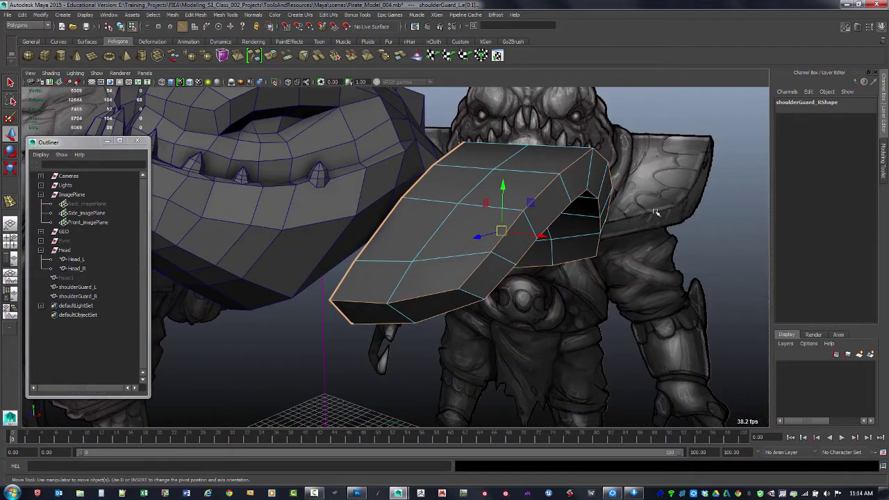
pyautogui.keyDown('alt'); pyautogui.moveTo(657, 212); pyautogui.dragTo(509, 249); pyautogui.keyUp('alt')
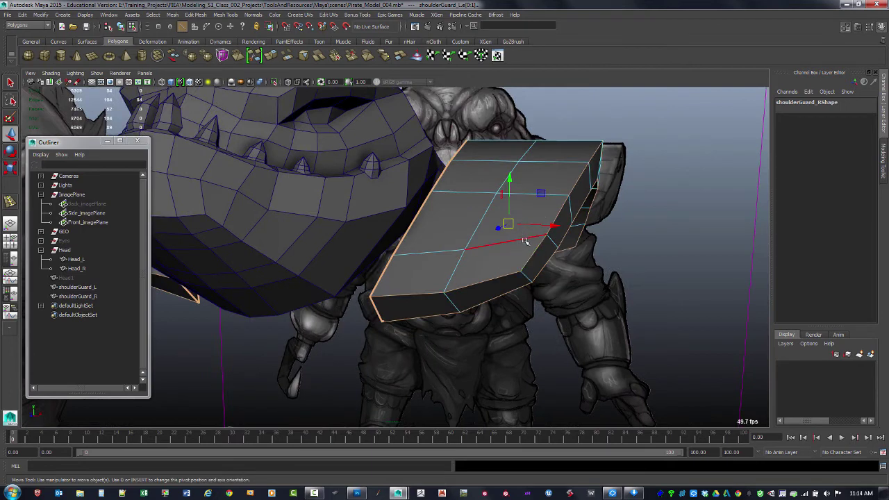
# Open the Bevel options for the selected edges and reset them to the default settings.
pyautogui.keyDown('shift'); pyautogui.moveTo(530, 229); pyautogui.dragTo(595, 227, button='right'); pyautogui.keyUp('shift')
pyautogui.moveTo(639, 109); pyautogui.dragTo(688, 117)
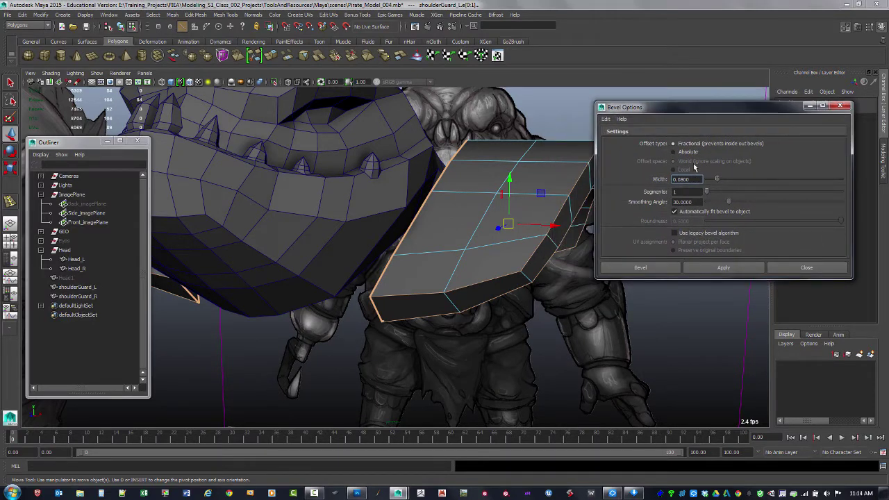
pyautogui.click(608, 121)
pyautogui.click(614, 141)
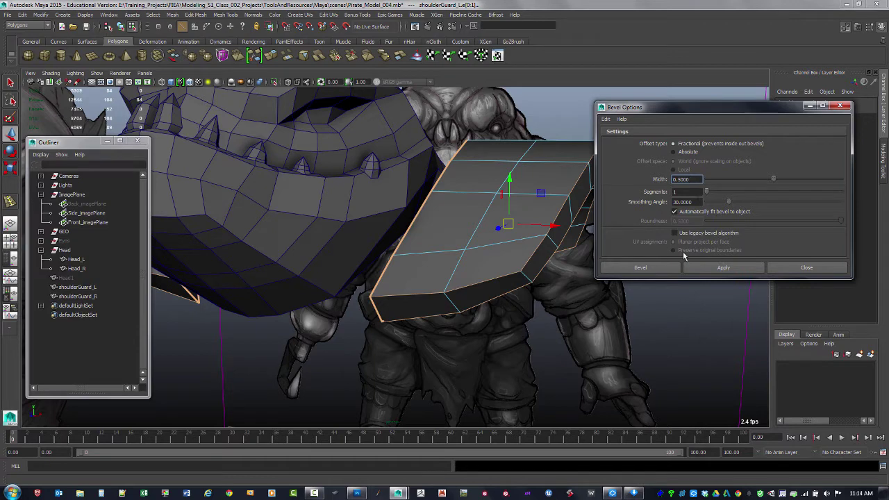
# Try beveling the selected edges of shoulderGuard_L at widths of 0.5 and 0.25, undoing each bevel.
pyautogui.click(703, 268)
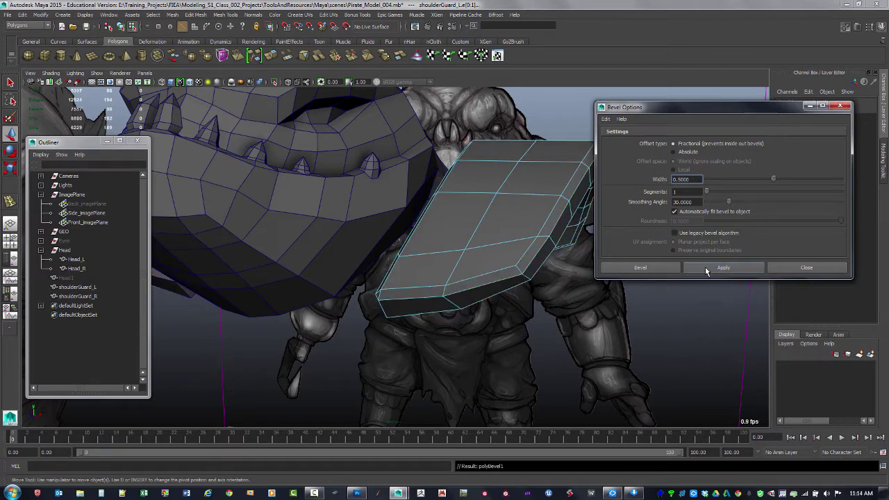
pyautogui.keyDown('alt'); pyautogui.moveTo(567, 330); pyautogui.dragTo(587, 272); pyautogui.keyUp('alt')
pyautogui.hotkey('ctrl', 'z')
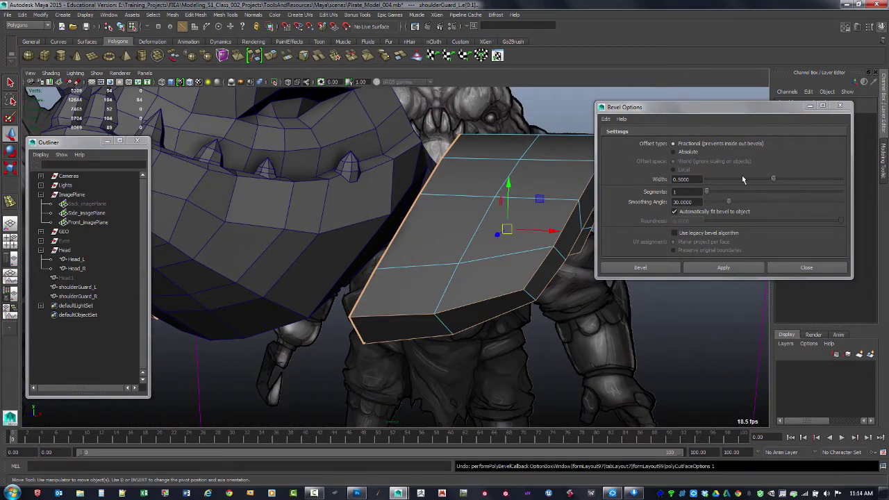
pyautogui.moveTo(701, 179); pyautogui.dragTo(658, 180)
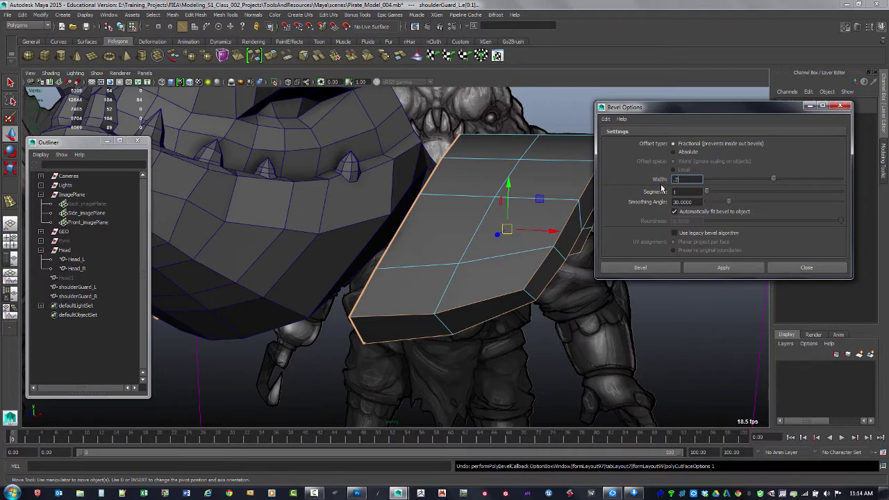
pyautogui.click(706, 267)
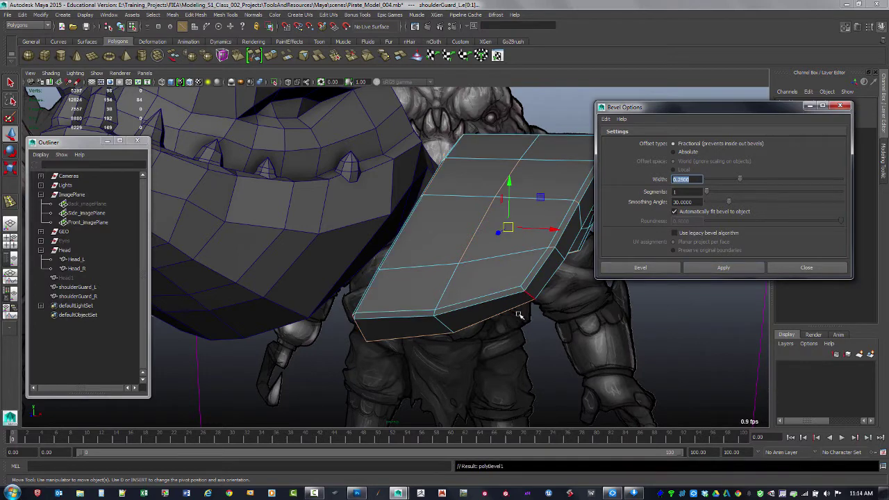
pyautogui.keyDown('alt'); pyautogui.moveTo(519, 315); pyautogui.dragTo(532, 314); pyautogui.keyUp('alt')
pyautogui.hotkey('ctrl', 'z')
# Set the bevel width to 0.1 and try a one-segment bevel on the selected edges of shoulderGuard_L, undoing it.
pyautogui.moveTo(691, 180); pyautogui.dragTo(653, 182)
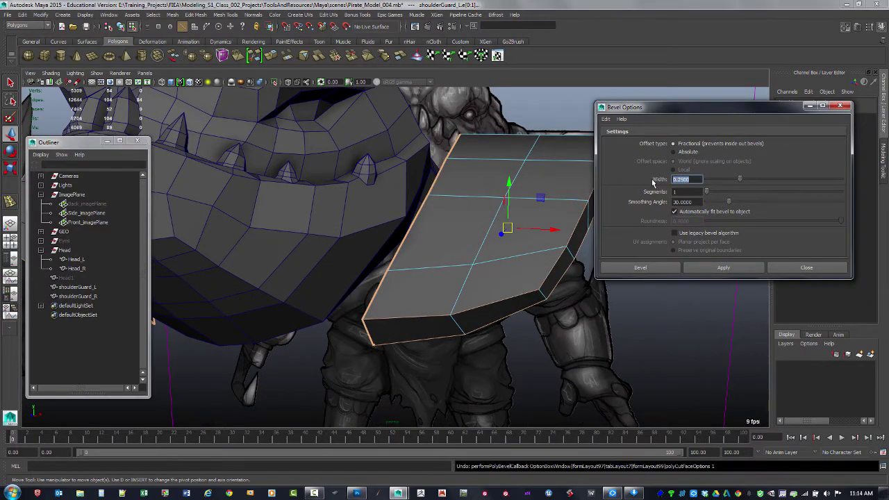
pyautogui.click(713, 267)
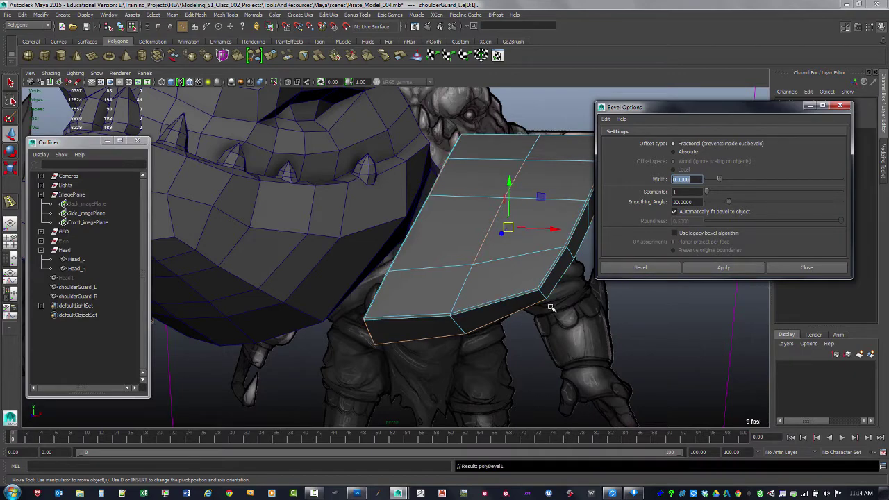
pyautogui.keyDown('alt'); pyautogui.moveTo(550, 307); pyautogui.dragTo(459, 279); pyautogui.keyUp('alt')
pyautogui.hotkey('ctrl', 'z')
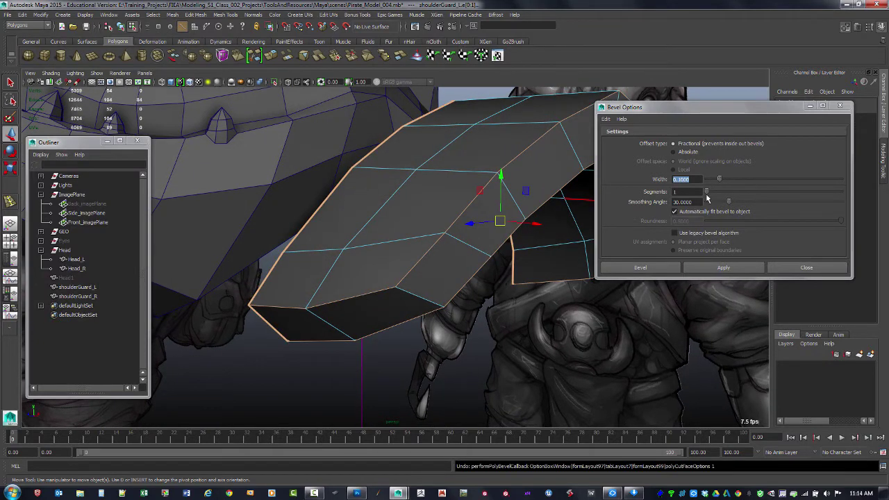
# Try beveling the selected edges with three segments at width 0.1, inspect the front corner, and undo the bevel.
pyautogui.click(708, 193)
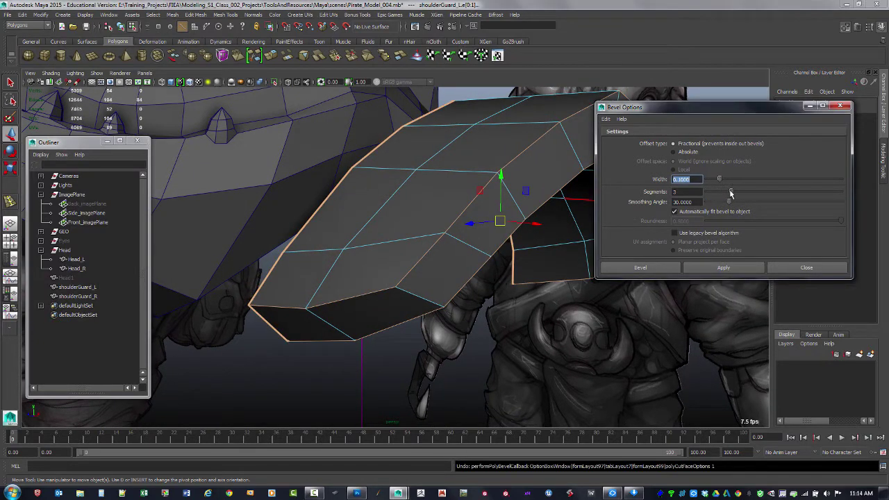
pyautogui.click(704, 270)
pyautogui.keyDown('alt'); pyautogui.moveTo(445, 291); pyautogui.dragTo(454, 299); pyautogui.keyUp('alt')
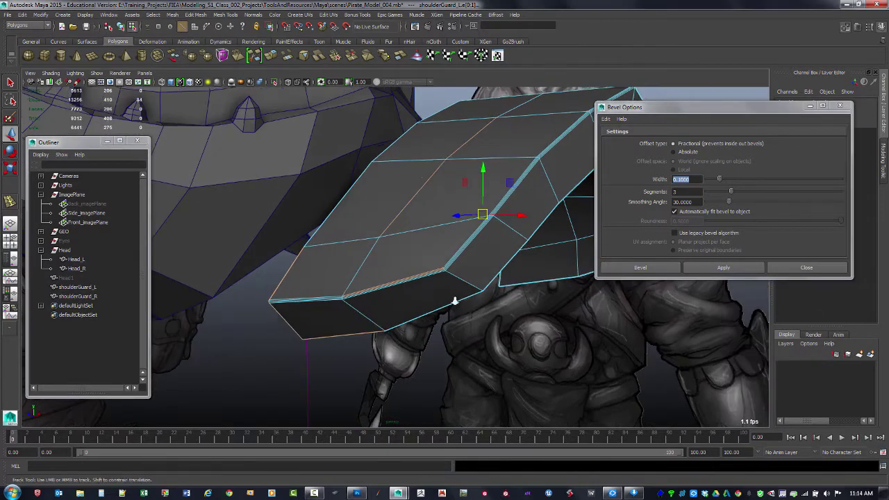
pyautogui.keyDown('alt'); pyautogui.moveTo(454, 300); pyautogui.dragTo(490, 283, button='right'); pyautogui.keyUp('alt')
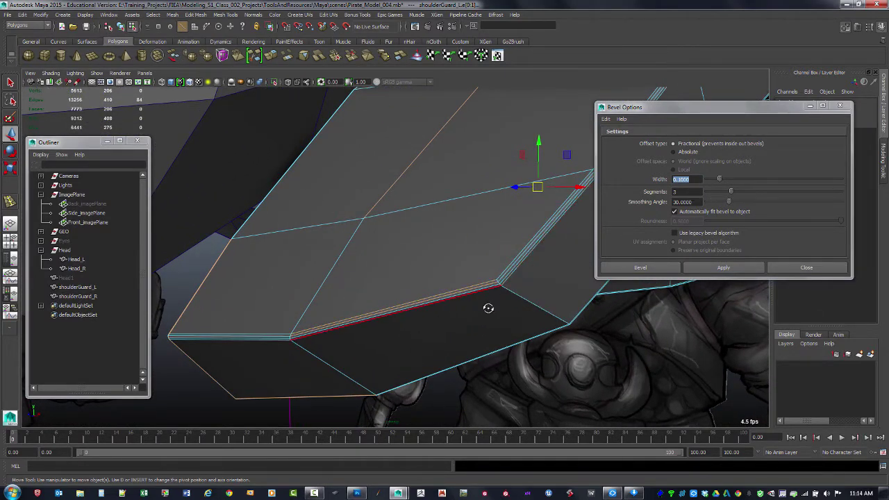
pyautogui.hotkey('ctrl', 'z')
# Bevel the selected edges of shoulderGuard_L with one segment at width 0.1, check the corners, and close the options.
pyautogui.moveTo(726, 193); pyautogui.dragTo(713, 195)
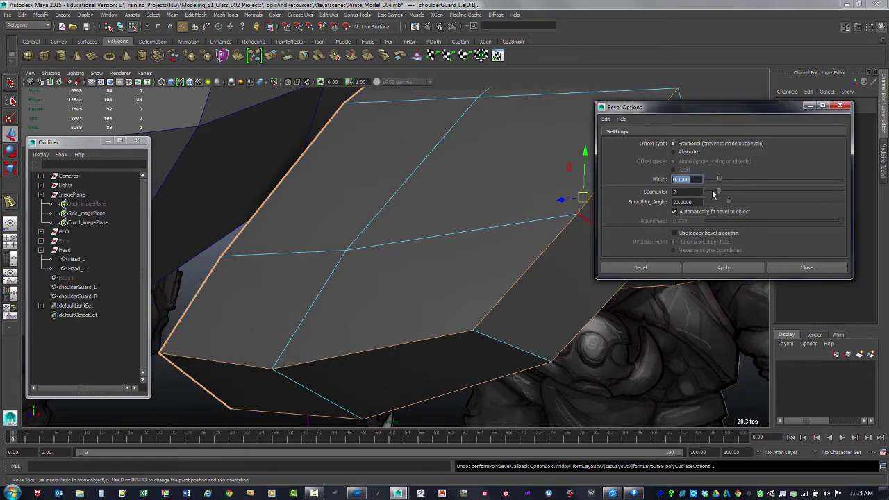
pyautogui.click(714, 267)
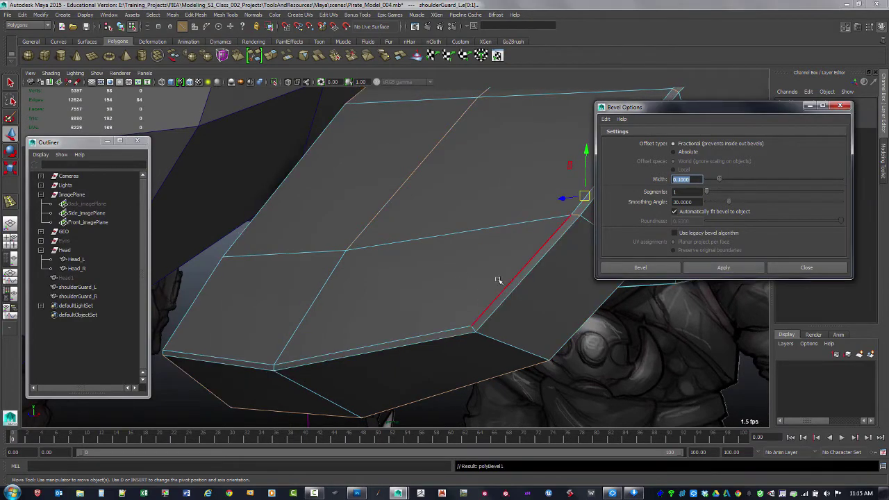
pyautogui.keyDown('alt'); pyautogui.moveTo(497, 279); pyautogui.dragTo(458, 215, button='right'); pyautogui.keyUp('alt')
pyautogui.keyDown('alt'); pyautogui.moveTo(457, 215); pyautogui.dragTo(548, 220); pyautogui.keyUp('alt')
pyautogui.click(839, 106)
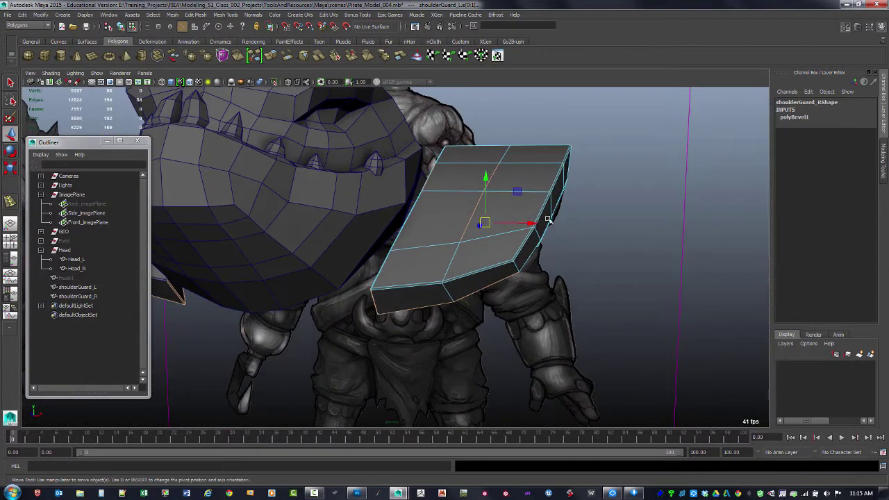
# Return to object selection, select shoulderGuard_L, and set the Fraction of its polyBevel1 node to 0.25.
pyautogui.press('F8')
pyautogui.click(617, 241)
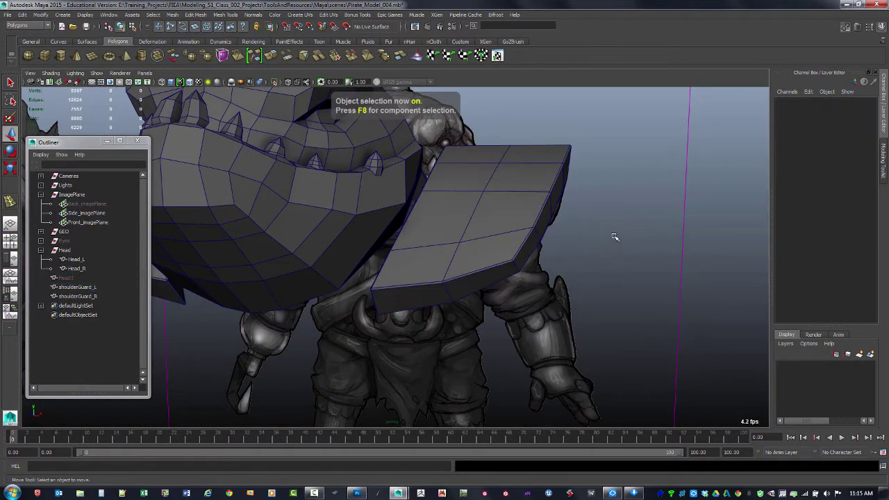
pyautogui.keyDown('alt'); pyautogui.moveTo(616, 236); pyautogui.dragTo(585, 243); pyautogui.keyUp('alt')
pyautogui.click(525, 198)
pyautogui.click(790, 206)
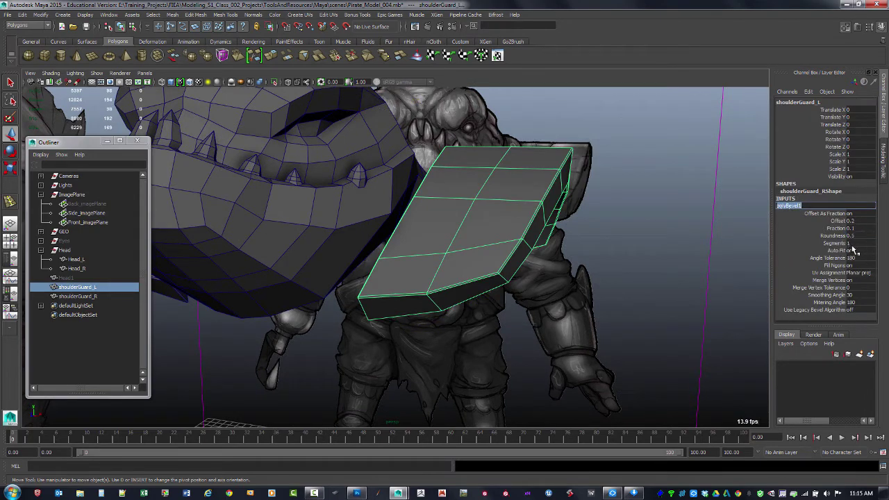
pyautogui.click(859, 229)
pyautogui.write('.2')
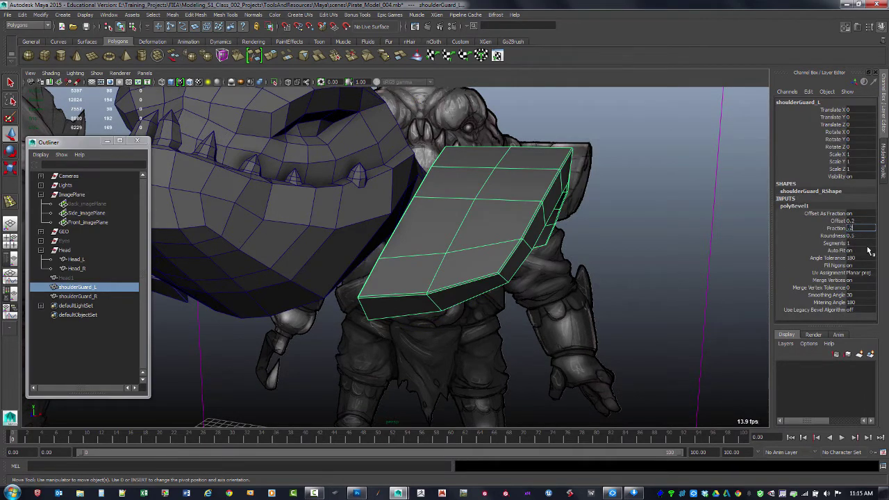
pyautogui.write('5')
pyautogui.press('Return')
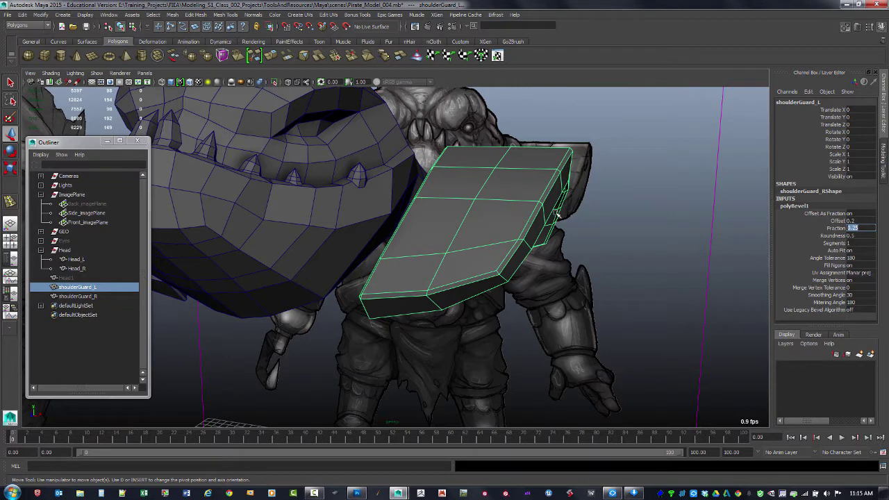
pyautogui.keyDown('alt'); pyautogui.moveTo(557, 216); pyautogui.dragTo(525, 207); pyautogui.keyUp('alt')
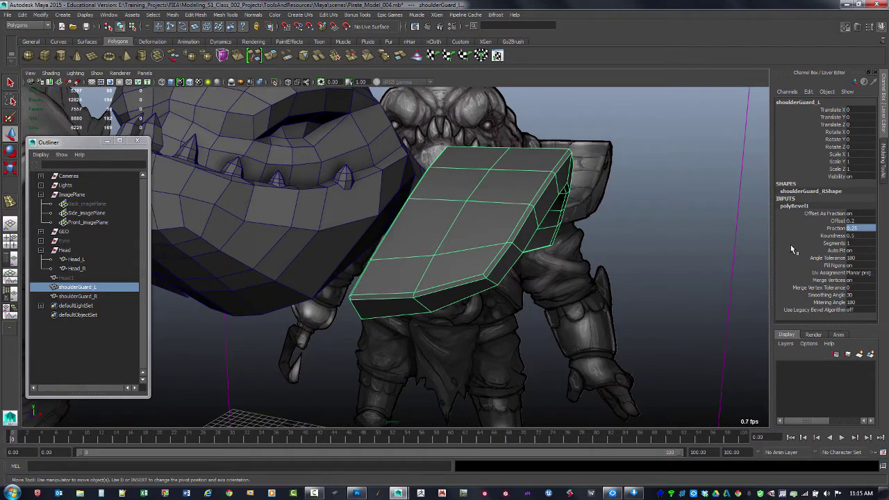
# Try two segments on shoulderGuard_L's bevel, inspect it from the front, and set the segments back to 1.
pyautogui.press('Tab')
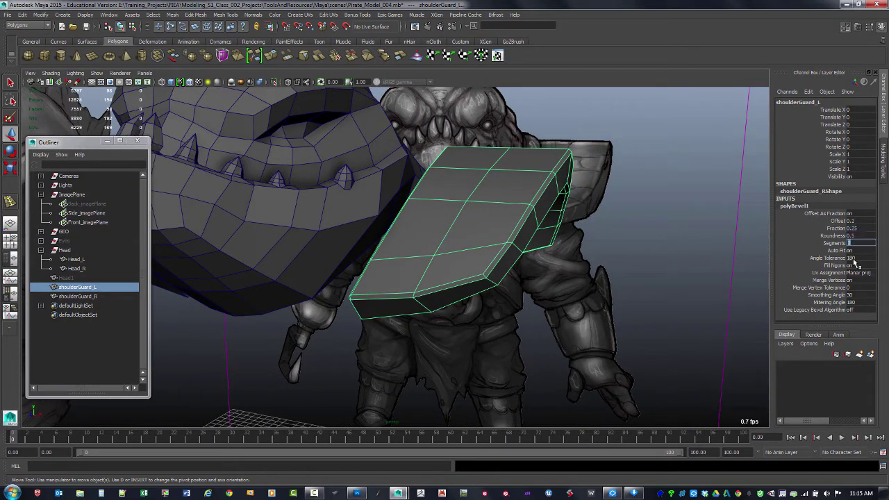
pyautogui.write('2')
pyautogui.press('Return')
pyautogui.keyDown('alt'); pyautogui.moveTo(648, 282); pyautogui.dragTo(711, 265); pyautogui.keyUp('alt')
pyautogui.press('1')
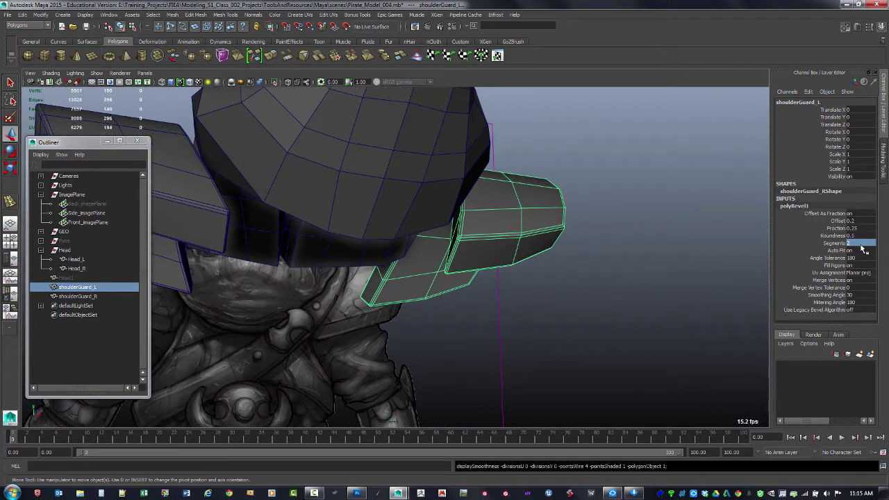
pyautogui.keyDown('alt'); pyautogui.moveTo(574, 281); pyautogui.dragTo(693, 280); pyautogui.keyUp('alt')
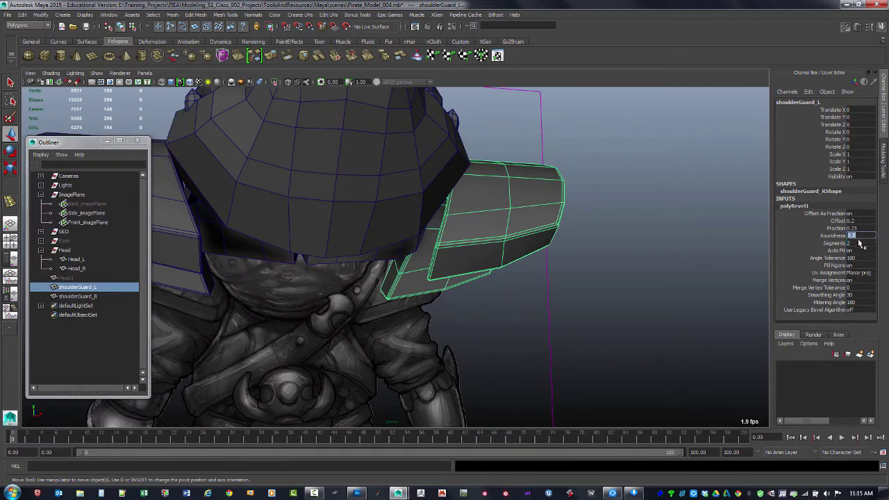
pyautogui.write('3')
pyautogui.press('Return')
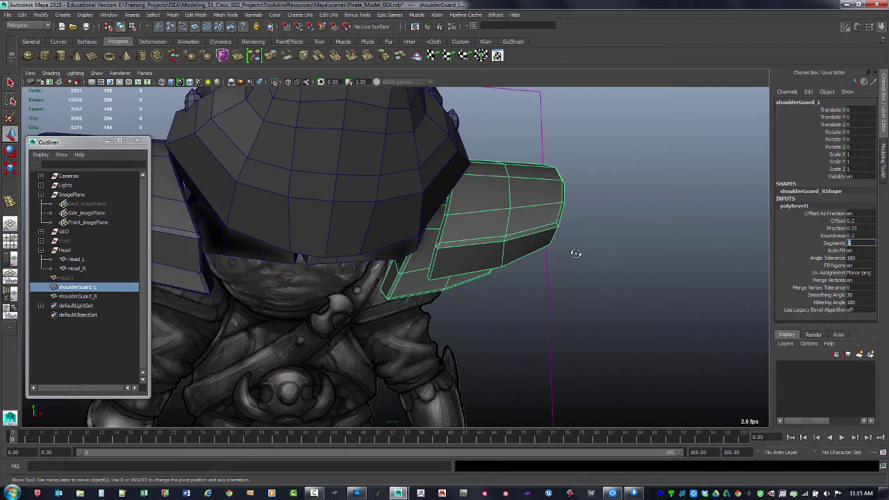
pyautogui.keyDown('alt'); pyautogui.moveTo(576, 253); pyautogui.dragTo(642, 275); pyautogui.keyUp('alt')
# Set the bevel's Fraction on shoulderGuard_L to 0.15 and deselect the guard to check the edges.
pyautogui.click(852, 228)
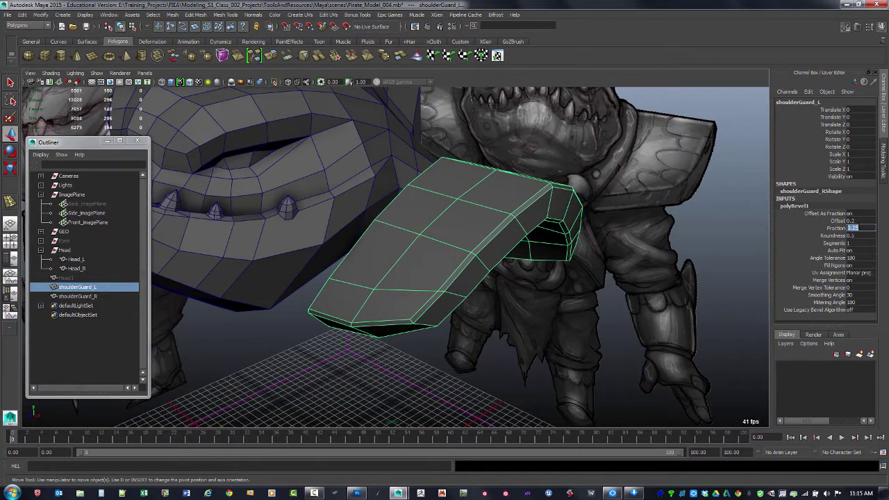
pyautogui.write('0.1')
pyautogui.press('Return')
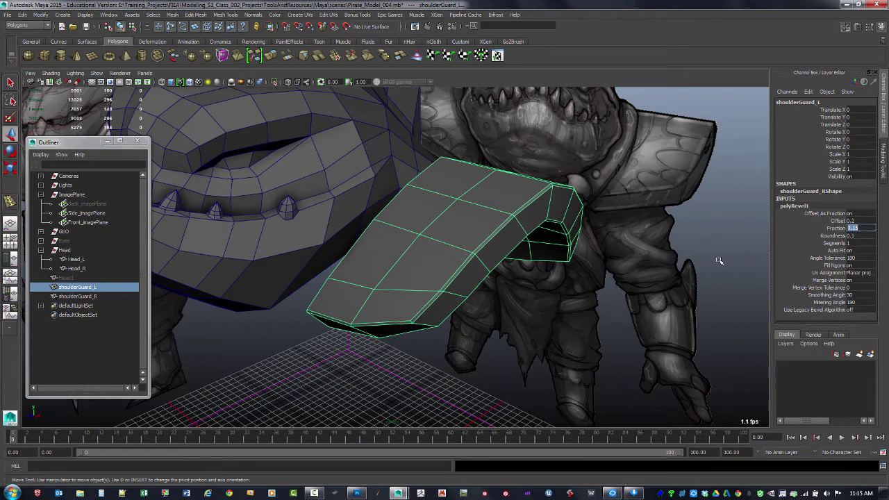
pyautogui.keyDown('alt'); pyautogui.moveTo(501, 311); pyautogui.dragTo(564, 291); pyautogui.keyUp('alt')
pyautogui.click(637, 231)
pyautogui.keyDown('alt'); pyautogui.moveTo(638, 232); pyautogui.dragTo(530, 232); pyautogui.keyUp('alt')
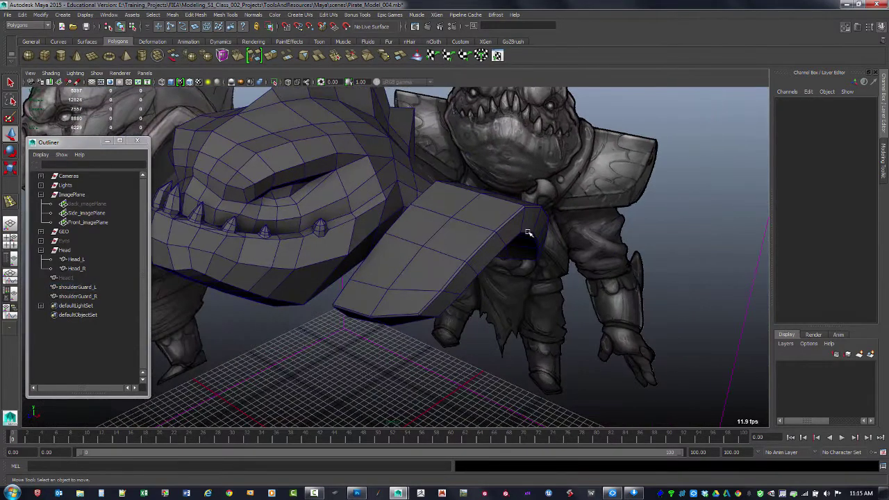
# Delete the construction history of shoulderGuard_L and deselect it.
pyautogui.click(518, 279)
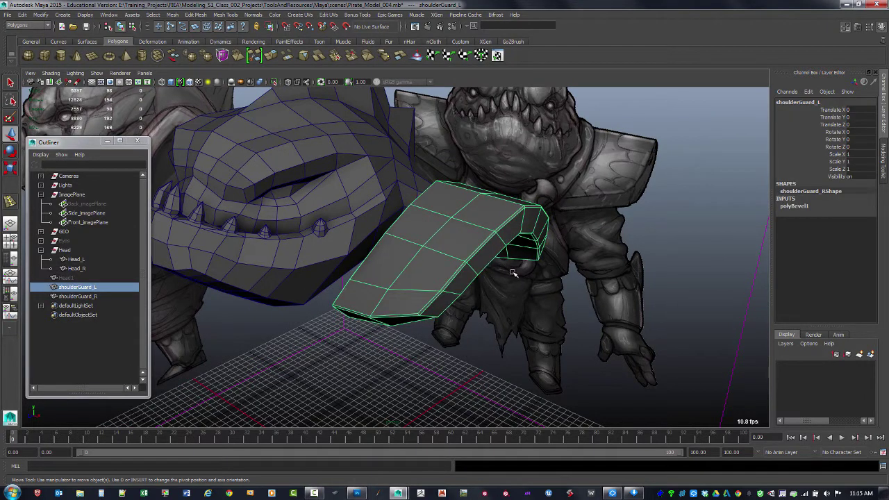
pyautogui.hotkey('alt', 'shift', 'd')
pyautogui.click(430, 370)
pyautogui.keyDown('alt'); pyautogui.moveTo(430, 369); pyautogui.dragTo(471, 331); pyautogui.keyUp('alt')
# Move vertex pairs along the inner edge of shoulderGuard_L sideways, working from above, to even out its curve beside the head.
pyautogui.click(677, 251)
pyautogui.moveTo(677, 252)
pyautogui.keyDown('alt'); pyautogui.mouseDown()
pyautogui.moveTo(570, 236)
pyautogui.moveTo(645, 225)
pyautogui.moveTo(671, 236)
pyautogui.moveTo(623, 278)
pyautogui.moveTo(577, 264)
pyautogui.moveTo(569, 273)
pyautogui.moveTo(558, 264)
pyautogui.moveTo(510, 283)
pyautogui.mouseUp(); pyautogui.keyUp('alt')
pyautogui.keyDown('alt'); pyautogui.moveTo(509, 283); pyautogui.dragTo(541, 288, button='right'); pyautogui.keyUp('alt')
pyautogui.keyDown('alt'); pyautogui.moveTo(493, 288); pyautogui.dragTo(530, 261, button='middle'); pyautogui.keyUp('alt')
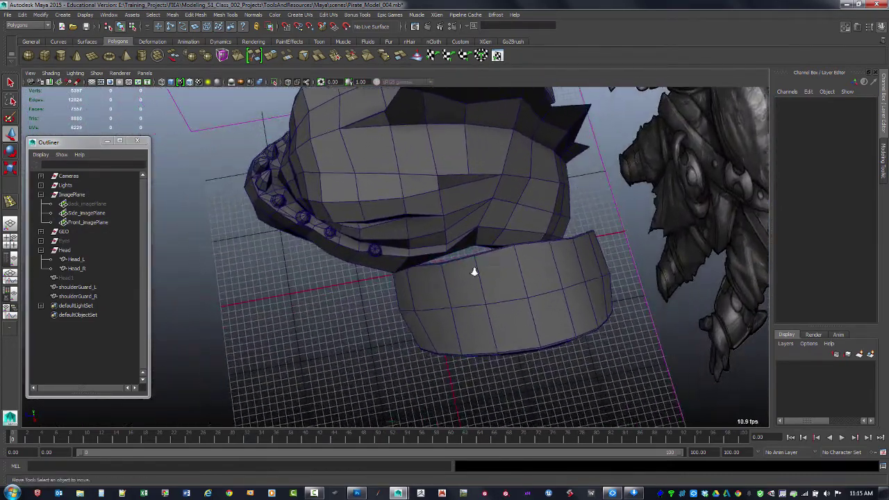
pyautogui.keyDown('alt'); pyautogui.moveTo(474, 270); pyautogui.dragTo(508, 268, button='right'); pyautogui.keyUp('alt')
pyautogui.press('F9')
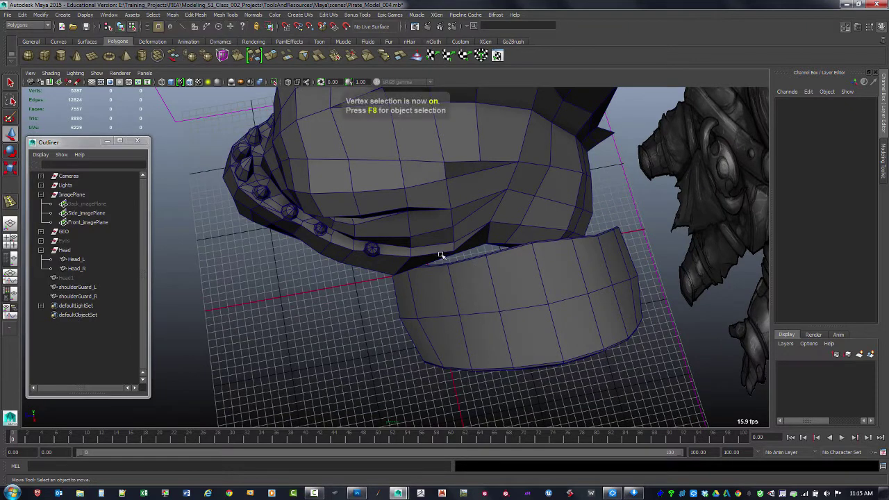
pyautogui.click(408, 336)
pyautogui.press('F8')
pyautogui.click(387, 354)
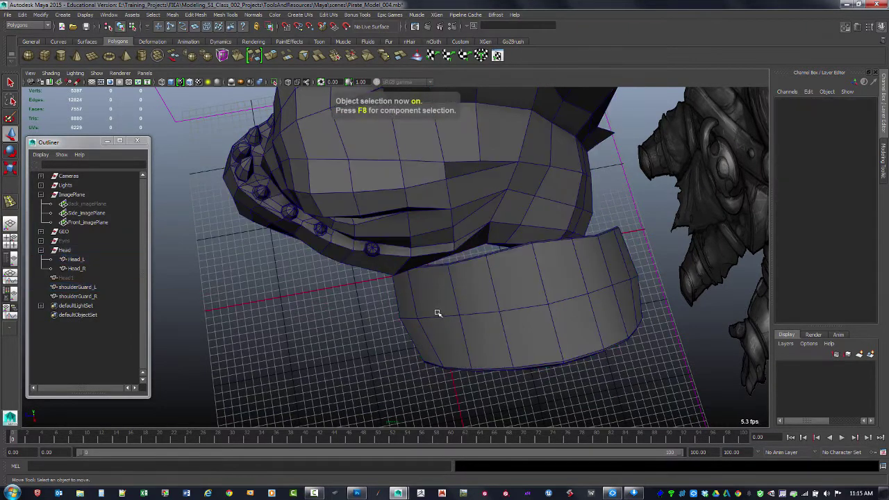
pyautogui.press('F8')
pyautogui.click(446, 264)
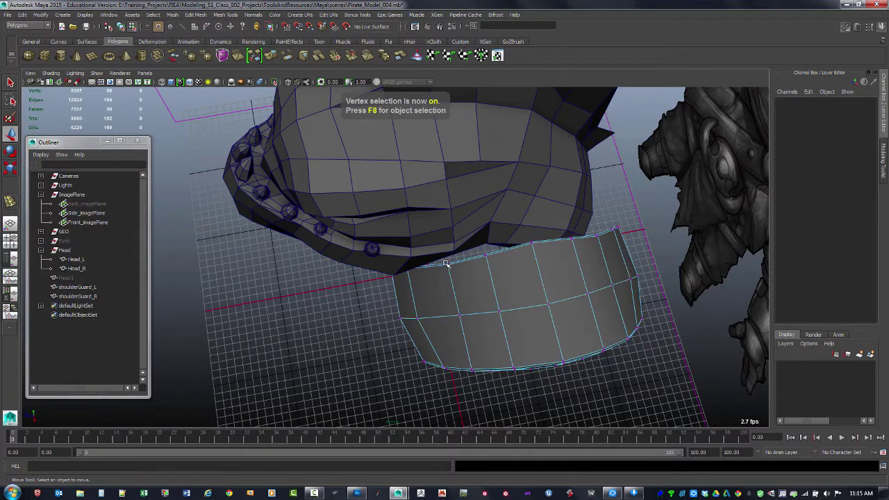
pyautogui.moveTo(463, 278); pyautogui.dragTo(466, 281)
pyautogui.keyDown('alt'); pyautogui.moveTo(466, 281); pyautogui.dragTo(455, 291); pyautogui.keyUp('alt')
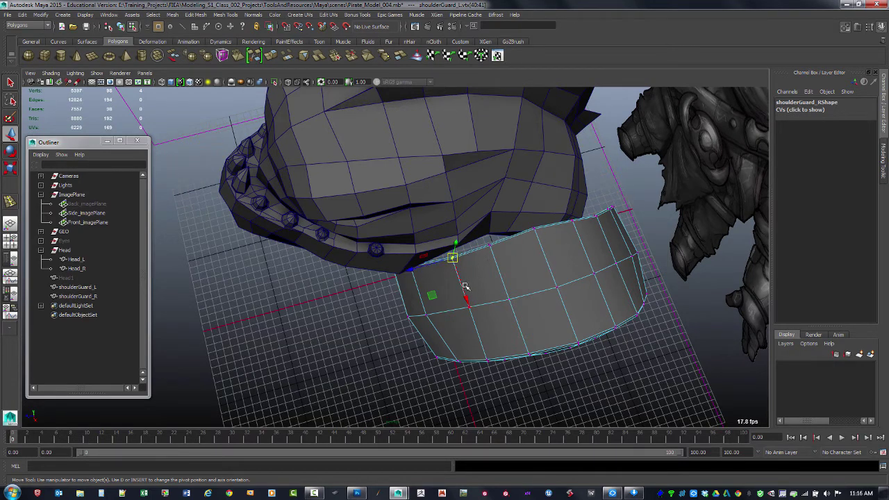
pyautogui.moveTo(465, 285); pyautogui.dragTo(446, 295)
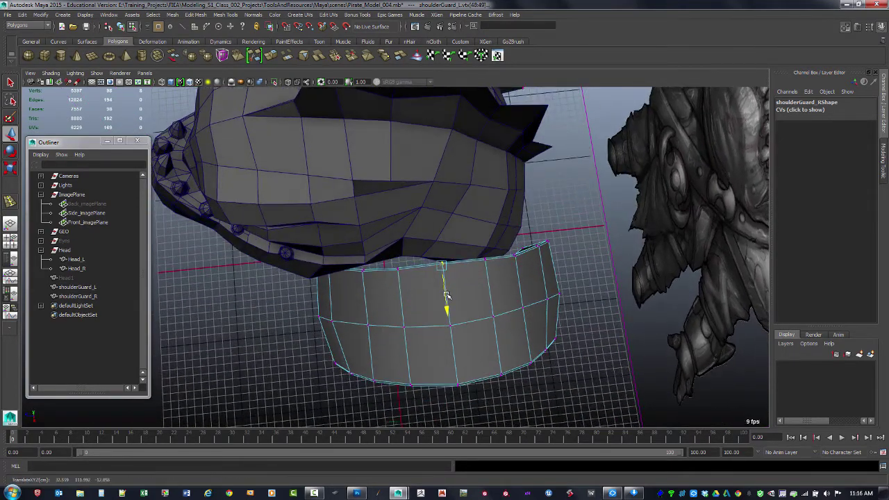
# Adjust the vertex pair on the inner edge near the top of shoulderGuard_L's arch along X and return to object selection.
pyautogui.keyDown('alt'); pyautogui.moveTo(493, 269); pyautogui.dragTo(466, 308); pyautogui.keyUp('alt')
pyautogui.moveTo(405, 323); pyautogui.dragTo(542, 230)
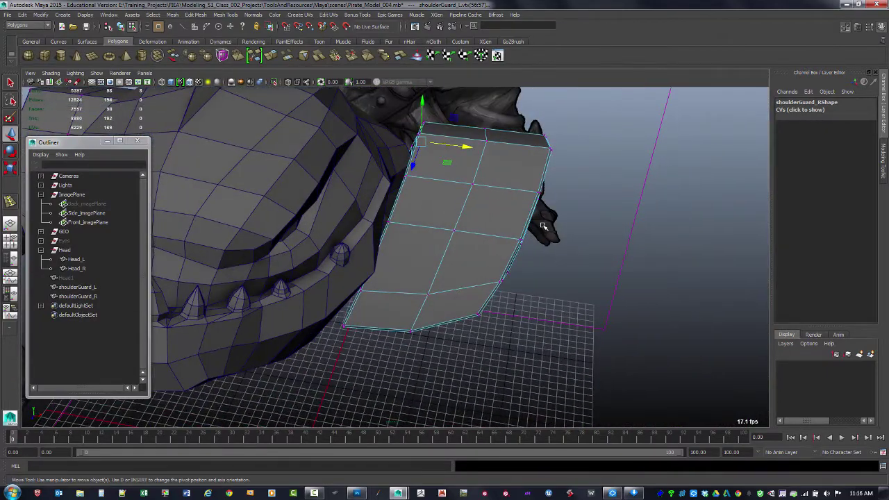
pyautogui.press('F8')
# Turn on the smooth mesh preview for shoulderGuard_L, deselect it, and hide the wireframe on shaded models.
pyautogui.keyDown('alt'); pyautogui.moveTo(478, 252); pyautogui.dragTo(510, 254); pyautogui.keyUp('alt')
pyautogui.press('3')
pyautogui.keyDown('alt'); pyautogui.moveTo(496, 295); pyautogui.dragTo(489, 163); pyautogui.keyUp('alt')
pyautogui.press('w')
pyautogui.click(491, 156)
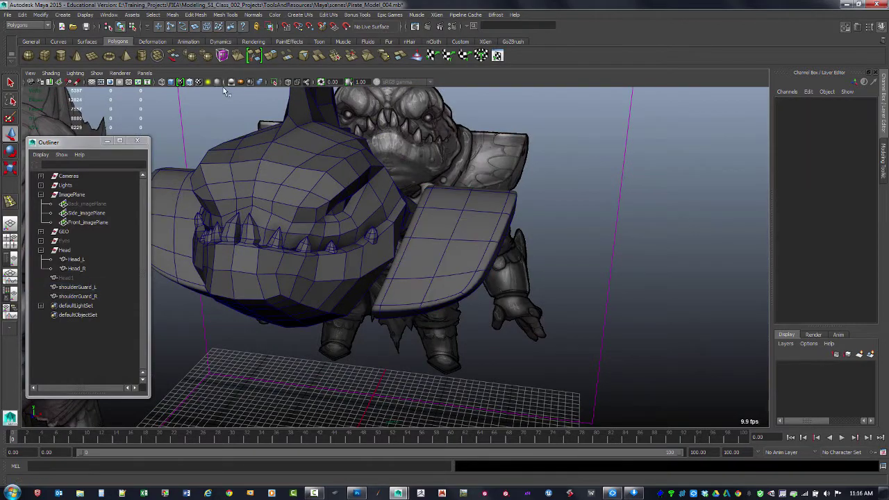
pyautogui.click(189, 82)
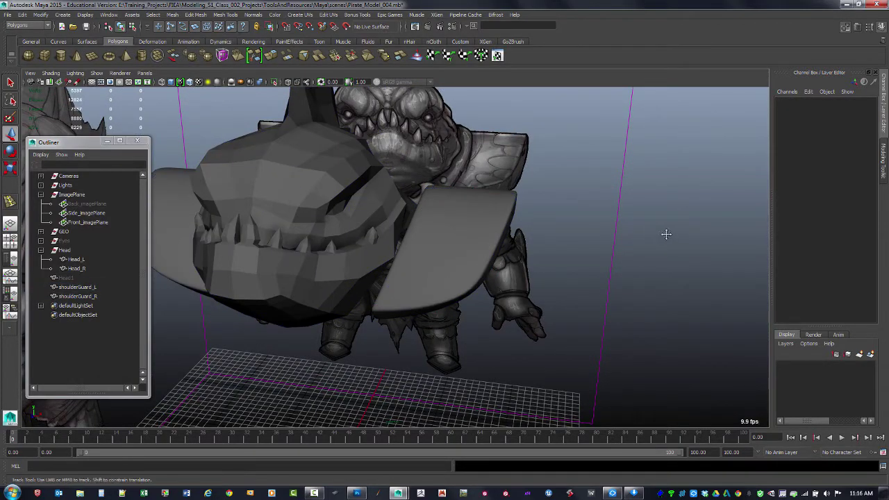
# Examine the smoothed shoulder guard from above and the front, switch shoulderGuard_L back to unsmoothed display, and inspect its beveled front corner.
pyautogui.moveTo(665, 234)
pyautogui.keyDown('alt'); pyautogui.mouseDown()
pyautogui.moveTo(563, 259)
pyautogui.moveTo(565, 248)
pyautogui.moveTo(611, 222)
pyautogui.moveTo(587, 206)
pyautogui.moveTo(539, 199)
pyautogui.moveTo(460, 317)
pyautogui.moveTo(490, 274)
pyautogui.moveTo(387, 340)
pyautogui.mouseUp(); pyautogui.keyUp('alt')
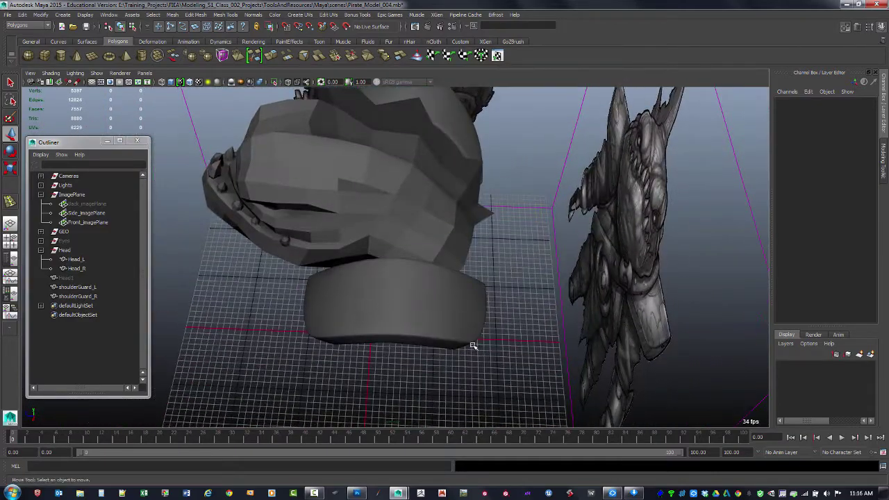
pyautogui.keyDown('alt'); pyautogui.moveTo(472, 345); pyautogui.dragTo(502, 287); pyautogui.keyUp('alt')
pyautogui.click(475, 291)
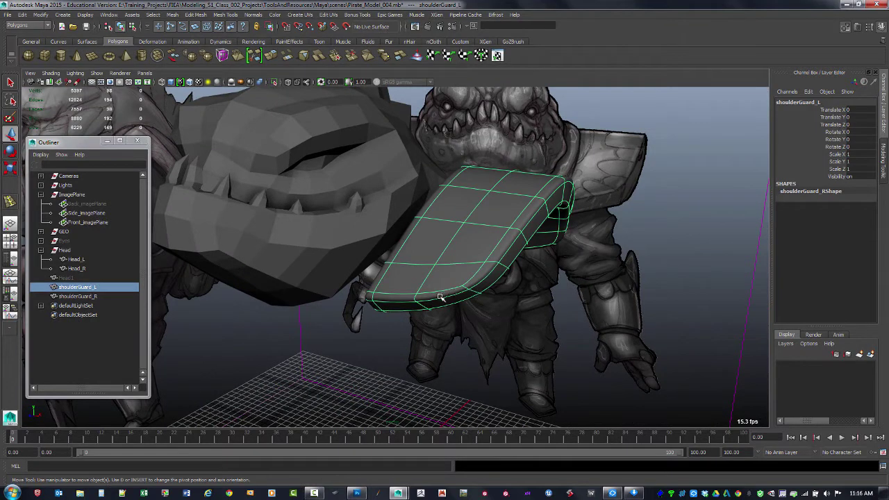
pyautogui.click(644, 244)
pyautogui.keyDown('alt'); pyautogui.moveTo(644, 243); pyautogui.dragTo(493, 275); pyautogui.keyUp('alt')
pyautogui.click(491, 275)
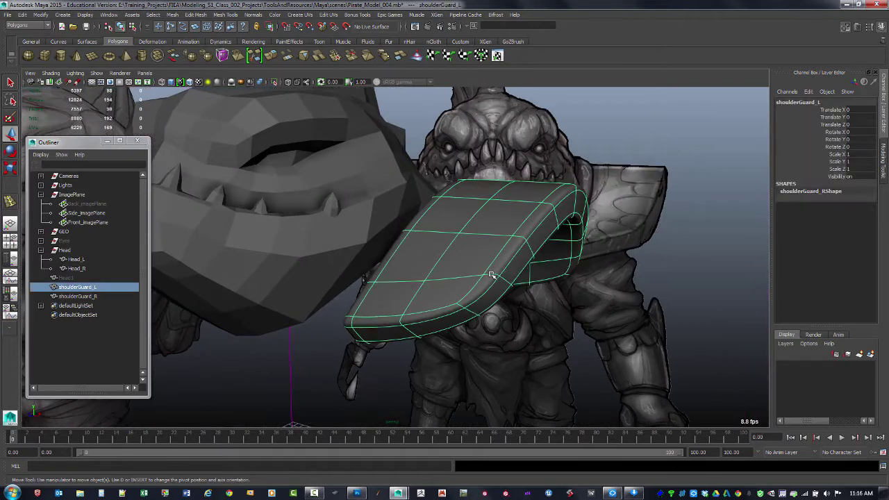
pyautogui.press('1')
pyautogui.keyDown('alt'); pyautogui.moveTo(441, 306); pyautogui.dragTo(599, 303, button='right'); pyautogui.keyUp('alt')
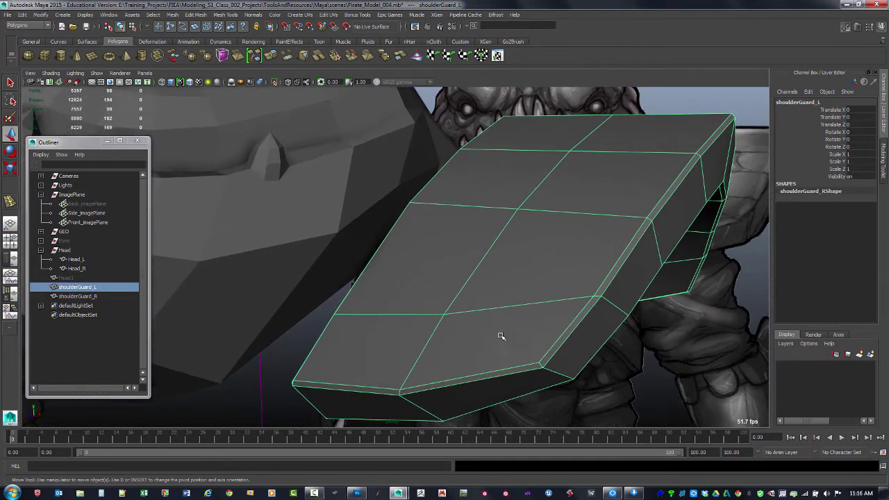
# Turn on the smooth mesh preview for shoulderGuard_L and examine its rounded edges up close and beside the full head.
pyautogui.keyDown('alt'); pyautogui.moveTo(500, 335); pyautogui.dragTo(493, 367); pyautogui.keyUp('alt')
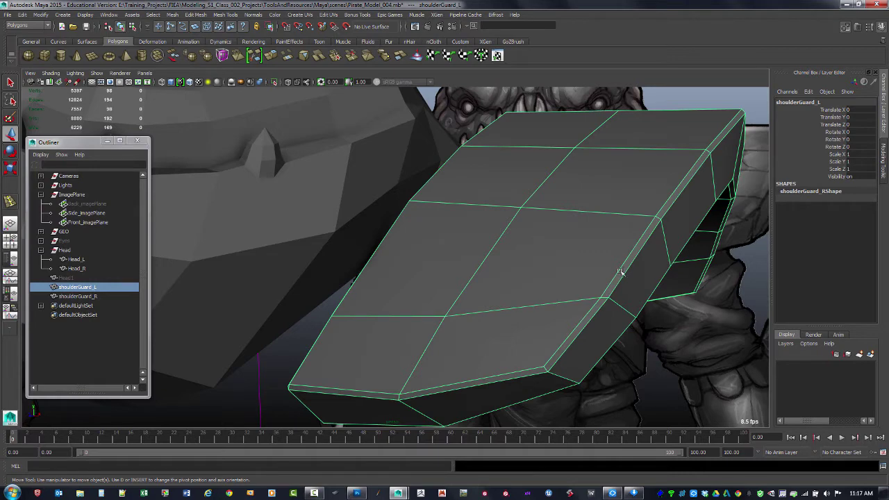
pyautogui.keyDown('alt'); pyautogui.moveTo(646, 254); pyautogui.dragTo(524, 248); pyautogui.keyUp('alt')
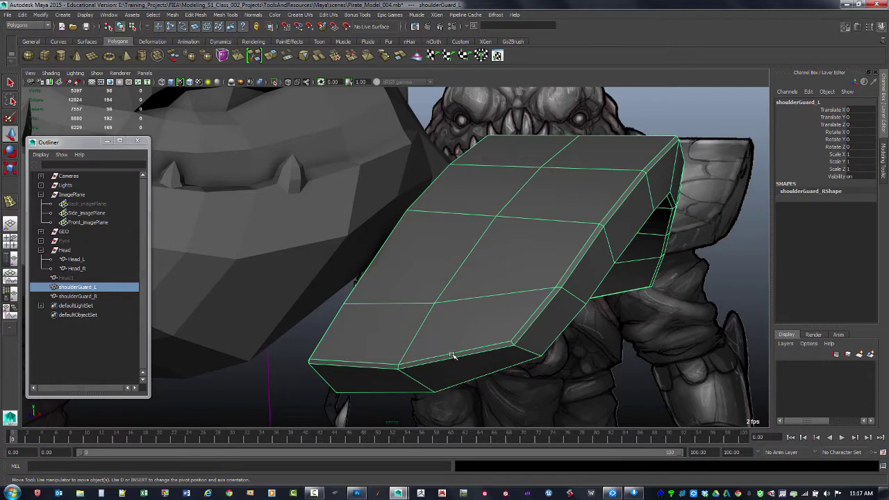
pyautogui.press('3')
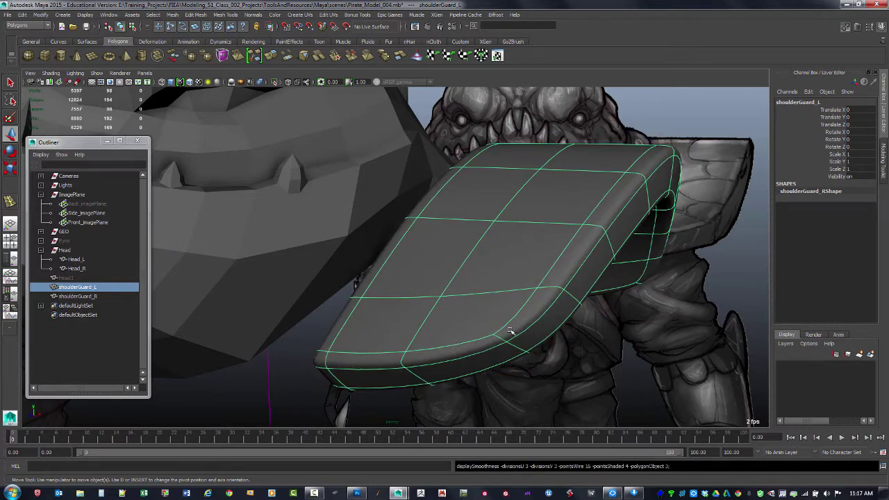
pyautogui.keyDown('alt'); pyautogui.moveTo(559, 277); pyautogui.dragTo(642, 260); pyautogui.keyUp('alt')
pyautogui.keyDown('alt'); pyautogui.moveTo(643, 260); pyautogui.dragTo(547, 219, button='right'); pyautogui.keyUp('alt')
pyautogui.click(580, 239)
pyautogui.click(503, 253)
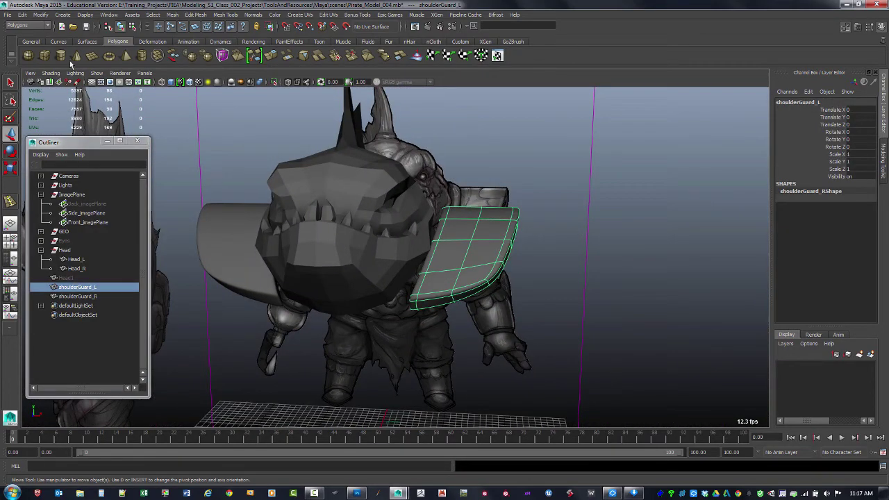
# Convert the smooth mesh preview of shoulderGuard_L to polygons and set the smoothing's Divisions to 1.
pyautogui.click(40, 15)
pyautogui.moveTo(87, 155)
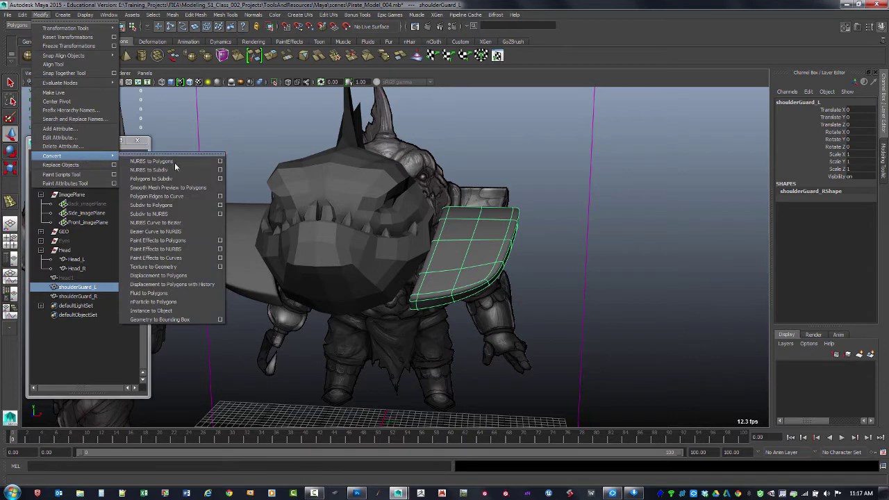
pyautogui.click(174, 187)
pyautogui.click(560, 253)
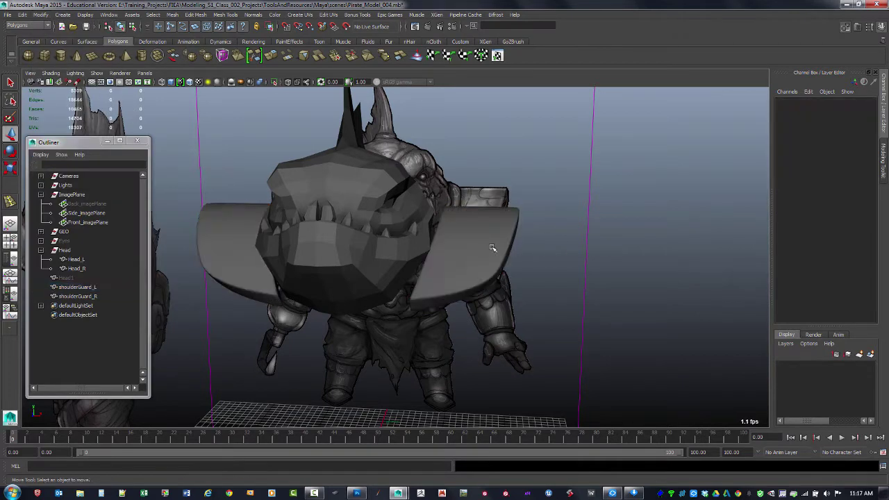
pyautogui.click(492, 248)
pyautogui.click(796, 206)
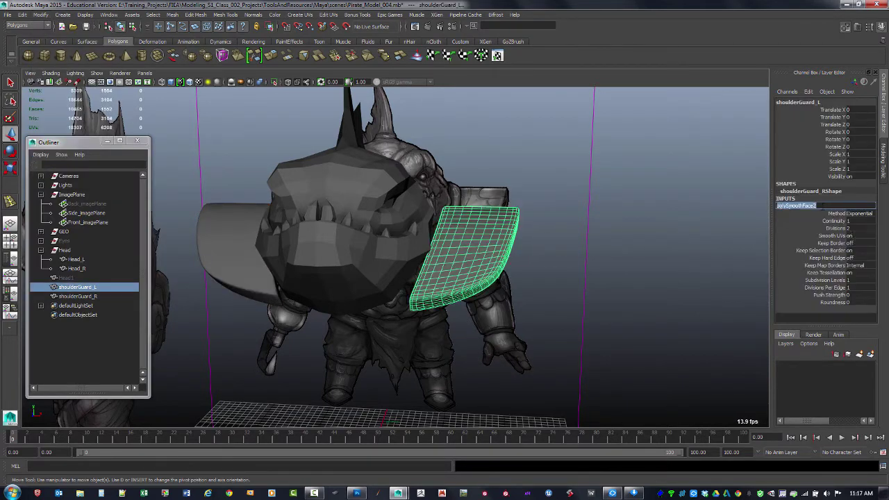
pyautogui.click(850, 228)
pyautogui.write('1')
pyautogui.press('Return')
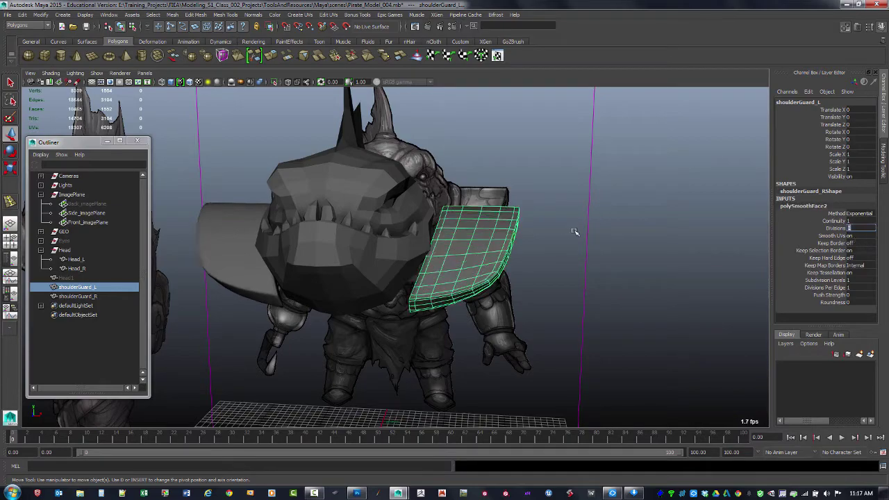
pyautogui.moveTo(574, 231)
pyautogui.keyDown('alt'); pyautogui.mouseDown()
pyautogui.moveTo(520, 264)
pyautogui.moveTo(530, 247)
pyautogui.moveTo(452, 258)
pyautogui.moveTo(454, 284)
pyautogui.moveTo(548, 236)
pyautogui.moveTo(587, 201)
pyautogui.moveTo(581, 224)
pyautogui.moveTo(593, 225)
pyautogui.moveTo(579, 250)
pyautogui.moveTo(532, 260)
pyautogui.moveTo(532, 280)
pyautogui.moveTo(641, 228)
pyautogui.moveTo(566, 225)
pyautogui.mouseUp(); pyautogui.keyUp('alt')
pyautogui.click(641, 229)
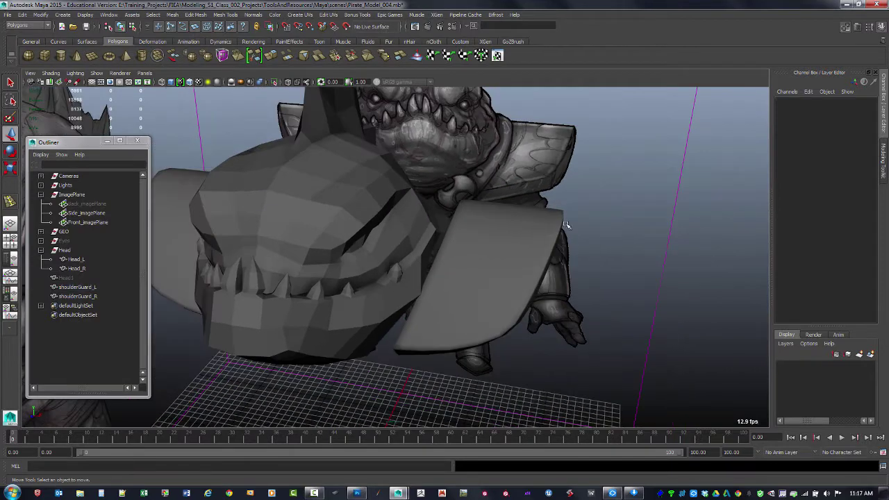
# Remove the added smoothing subdivisions from shoulderGuard_L to restore its low-poly mesh.
pyautogui.click(551, 241)
pyautogui.click(796, 206)
pyautogui.click(851, 228)
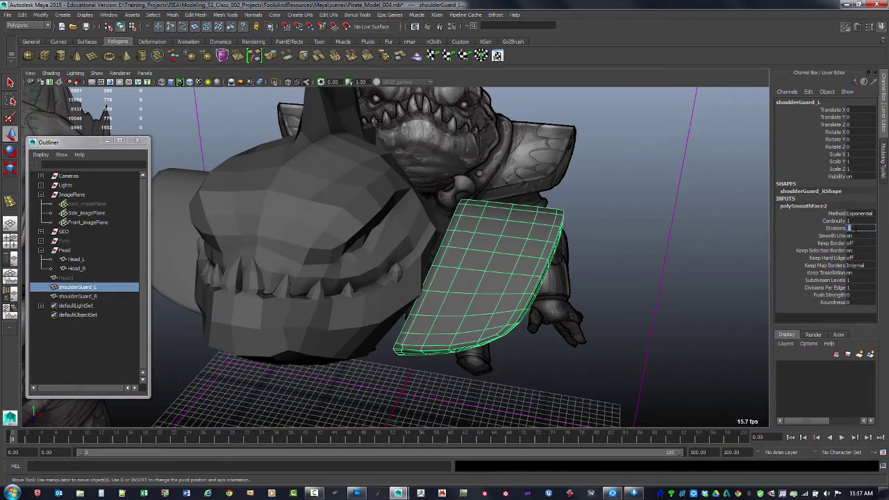
pyautogui.press('Return')
pyautogui.click(651, 230)
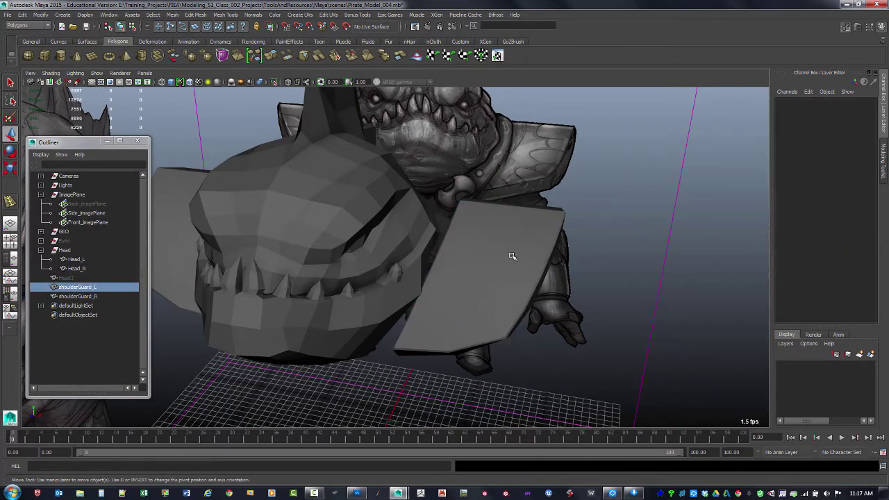
pyautogui.click(521, 271)
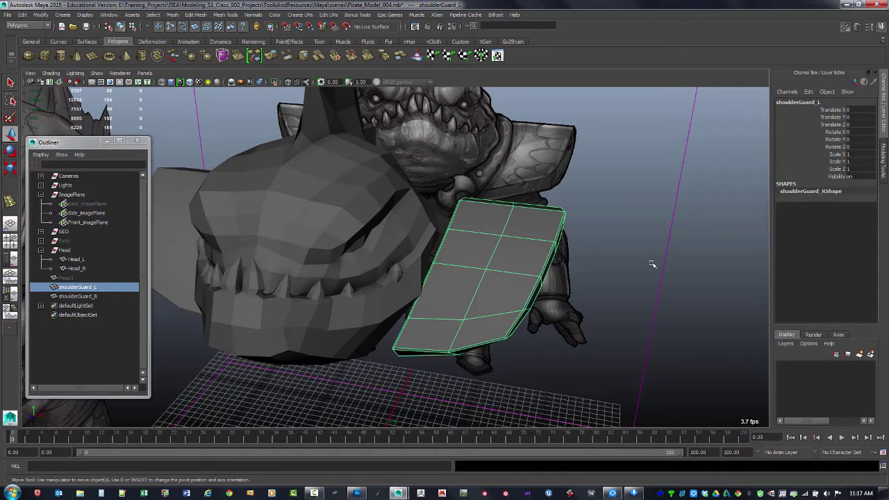
pyautogui.click(650, 262)
# Harden all edges of shoulderGuard_L and inspect its faceted shading against the references.
pyautogui.keyDown('alt'); pyautogui.moveTo(651, 261); pyautogui.dragTo(533, 236); pyautogui.keyUp('alt')
pyautogui.keyDown('alt'); pyautogui.moveTo(493, 268); pyautogui.dragTo(480, 192); pyautogui.keyUp('alt')
pyautogui.click(421, 293)
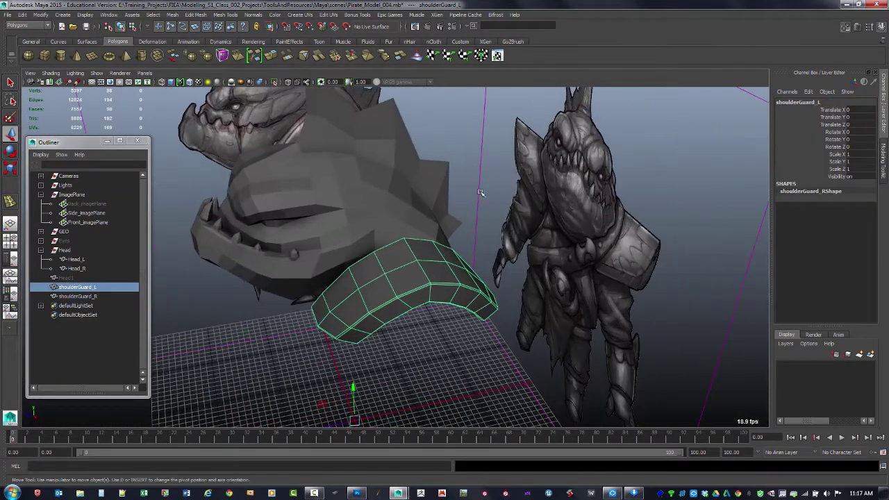
pyautogui.click(469, 165)
pyautogui.click(444, 281)
pyautogui.click(253, 15)
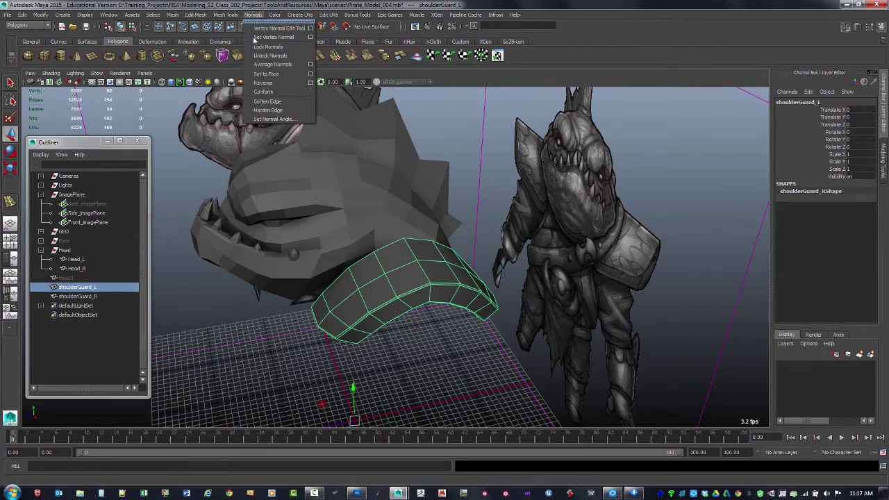
pyautogui.click(278, 111)
pyautogui.click(466, 130)
pyautogui.keyDown('alt'); pyautogui.moveTo(466, 129); pyautogui.dragTo(415, 160); pyautogui.keyUp('alt')
# Soften all edges of shoulderGuard_L and check the shading with the guard deselected.
pyautogui.click(459, 250)
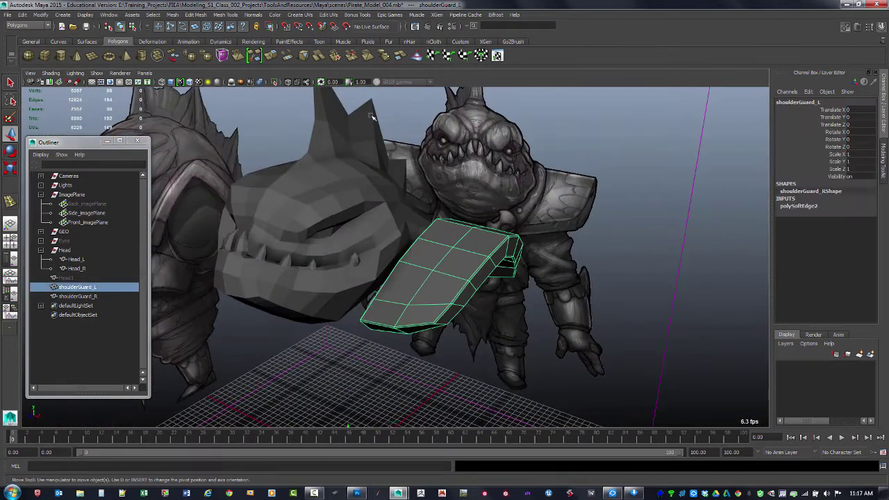
pyautogui.click(253, 14)
pyautogui.click(285, 110)
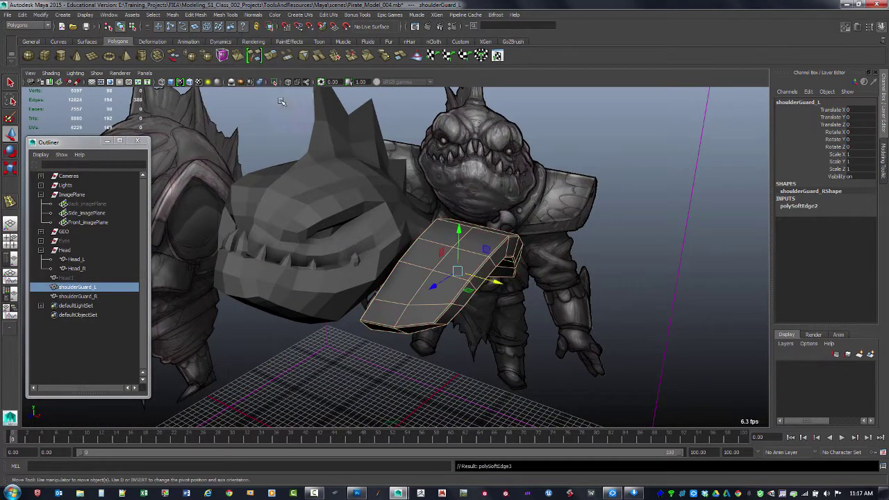
pyautogui.click(646, 214)
pyautogui.keyDown('alt'); pyautogui.moveTo(645, 214); pyautogui.dragTo(621, 201); pyautogui.keyUp('alt')
pyautogui.keyDown('alt'); pyautogui.moveTo(622, 201); pyautogui.dragTo(659, 234, button='right'); pyautogui.keyUp('alt')
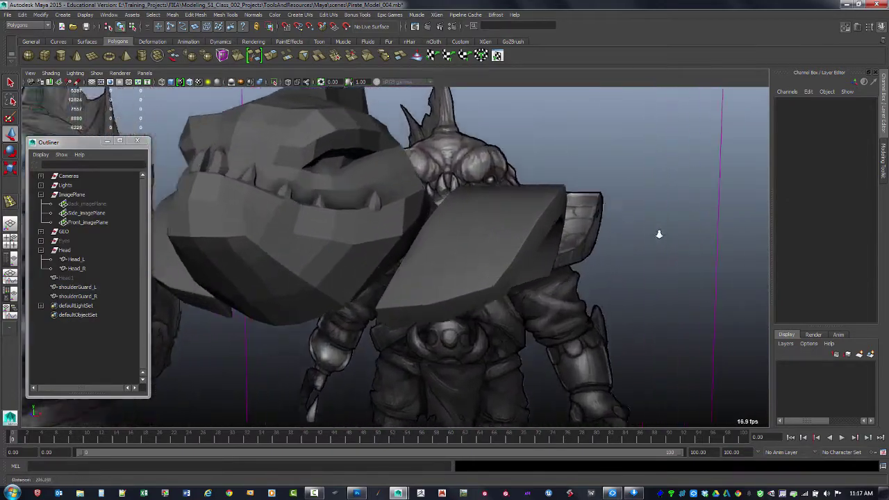
# Examine the softened shading and beveled rim of shoulderGuard_L from the side, back and front against the reference images.
pyautogui.keyDown('alt'); pyautogui.moveTo(659, 234); pyautogui.dragTo(482, 268); pyautogui.keyUp('alt')
pyautogui.keyDown('alt'); pyautogui.moveTo(482, 269); pyautogui.dragTo(475, 234, button='right'); pyautogui.keyUp('alt')
pyautogui.keyDown('alt'); pyautogui.moveTo(474, 234); pyautogui.dragTo(328, 262); pyautogui.keyUp('alt')
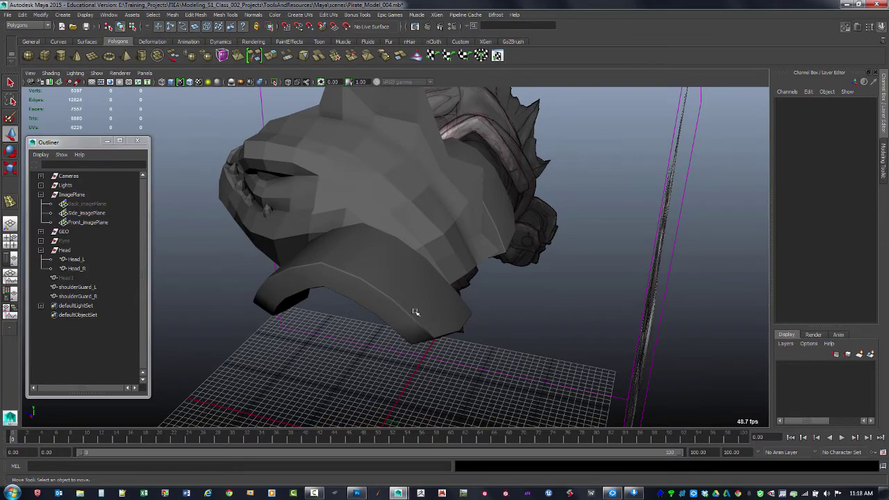
pyautogui.keyDown('alt'); pyautogui.moveTo(414, 312); pyautogui.dragTo(487, 254); pyautogui.keyUp('alt')
pyautogui.click(397, 278)
pyautogui.click(602, 166)
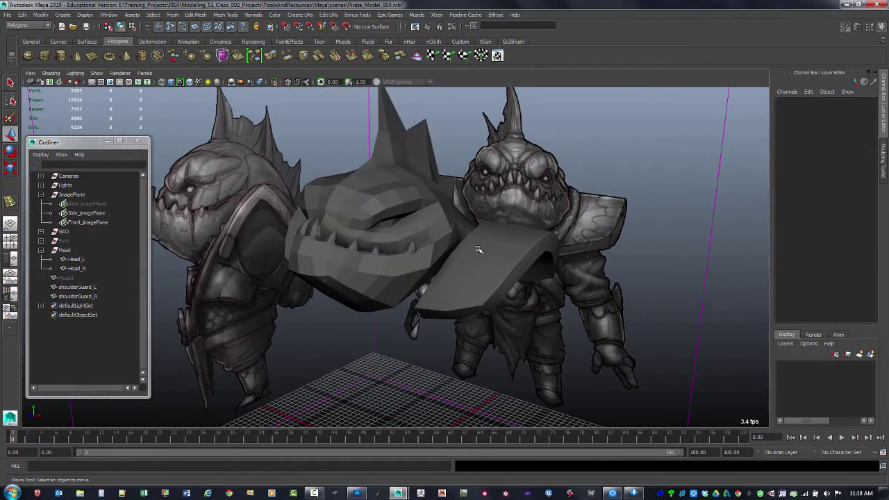
pyautogui.click(510, 276)
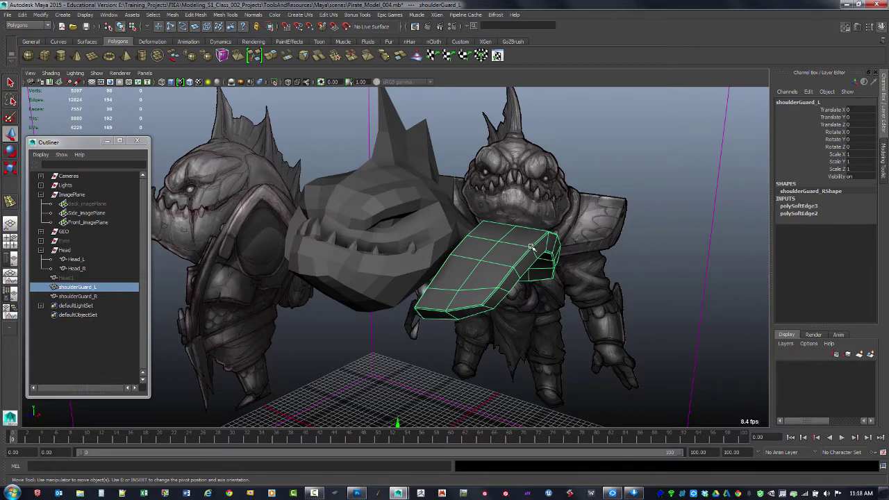
pyautogui.click(609, 141)
pyautogui.keyDown('alt'); pyautogui.moveTo(609, 141); pyautogui.dragTo(467, 191); pyautogui.keyUp('alt')
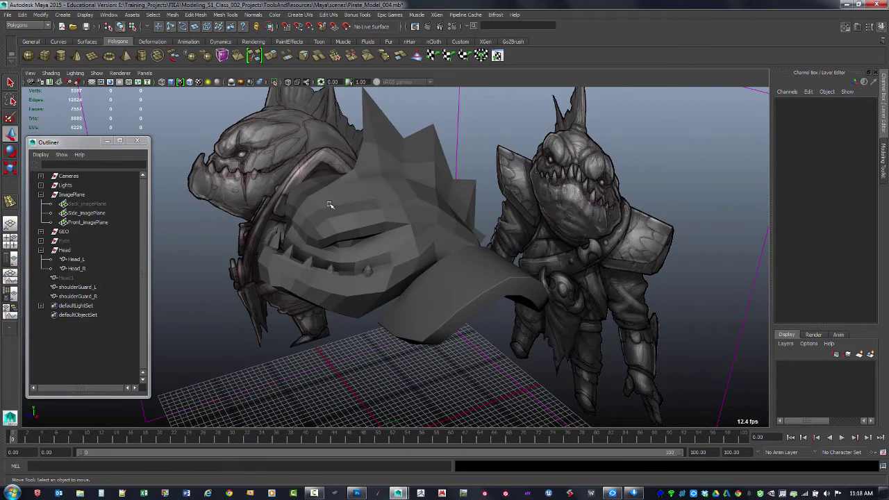
# Soften all edges of Head_L and view the smoothly shaded head together with the shoulder guards.
pyautogui.click(361, 207)
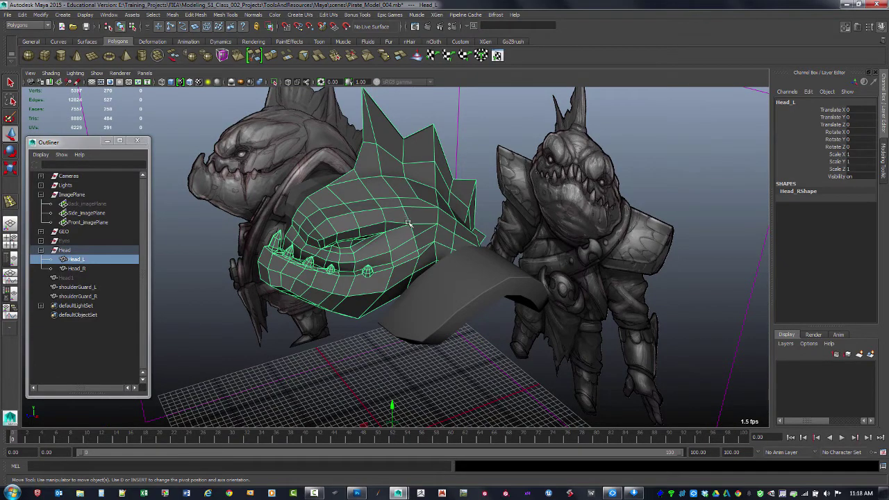
pyautogui.keyDown('alt'); pyautogui.moveTo(408, 222); pyautogui.dragTo(431, 226); pyautogui.keyUp('alt')
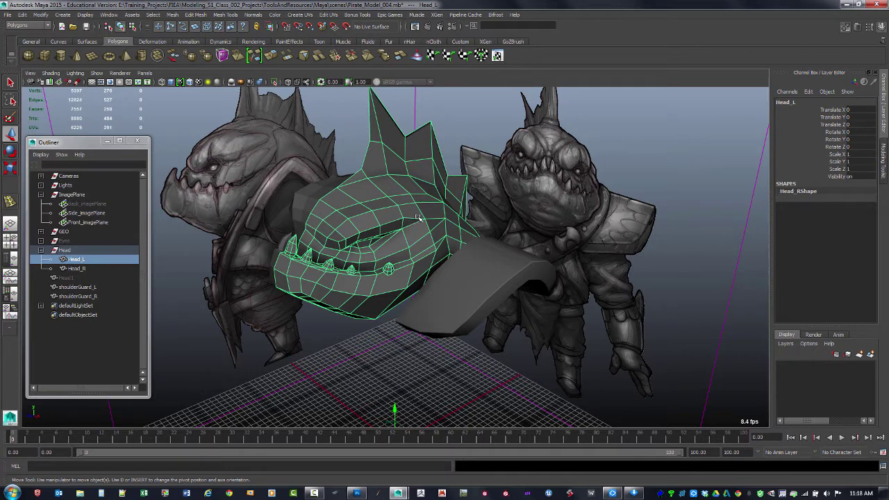
pyautogui.keyDown('shift'); pyautogui.rightClick(425, 218); pyautogui.keyUp('shift')
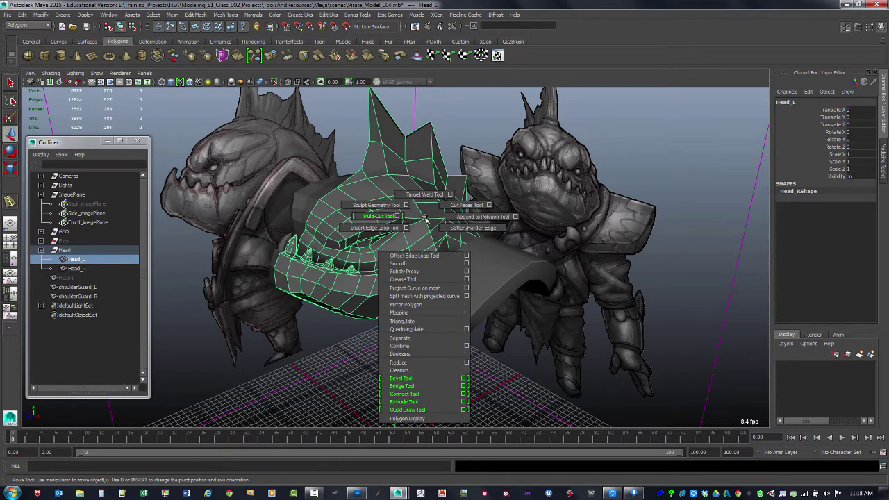
pyautogui.keyDown('shift'); pyautogui.moveTo(445, 219); pyautogui.dragTo(479, 217, button='right'); pyautogui.keyUp('shift')
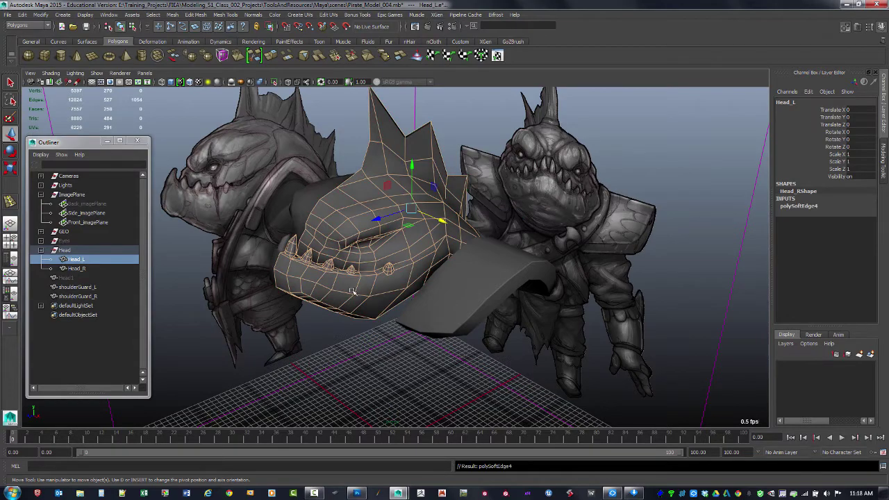
pyautogui.click(211, 370)
pyautogui.keyDown('alt'); pyautogui.moveTo(479, 271); pyautogui.dragTo(377, 238, button='right'); pyautogui.keyUp('alt')
pyautogui.keyDown('alt'); pyautogui.moveTo(377, 238); pyautogui.dragTo(448, 230); pyautogui.keyUp('alt')
pyautogui.keyDown('alt'); pyautogui.moveTo(448, 230); pyautogui.dragTo(466, 225, button='middle'); pyautogui.keyUp('alt')
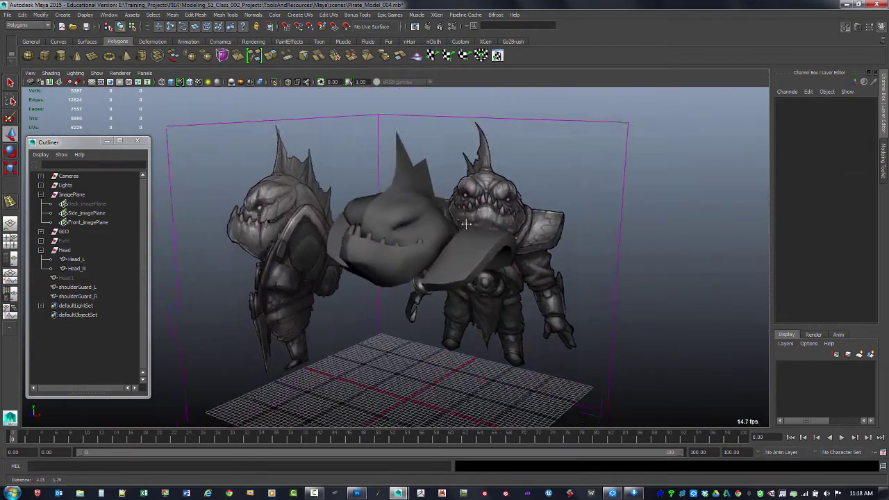
pyautogui.keyDown('alt'); pyautogui.moveTo(465, 224); pyautogui.dragTo(493, 220); pyautogui.keyUp('alt')
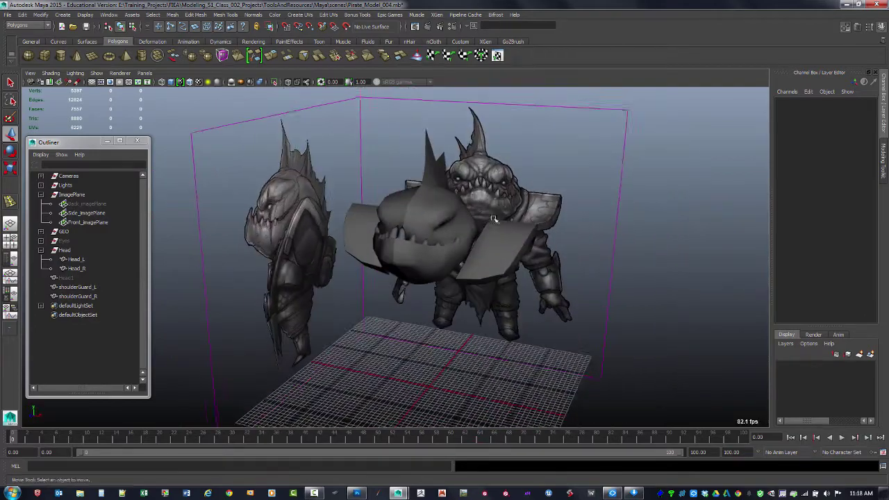
# Delete the construction history of shoulderGuard_L and clear the selection.
pyautogui.keyDown('alt'); pyautogui.moveTo(493, 219); pyautogui.dragTo(586, 264, button='right'); pyautogui.keyUp('alt')
pyautogui.keyDown('alt'); pyautogui.moveTo(586, 264); pyautogui.dragTo(540, 252); pyautogui.keyUp('alt')
pyautogui.click(546, 261)
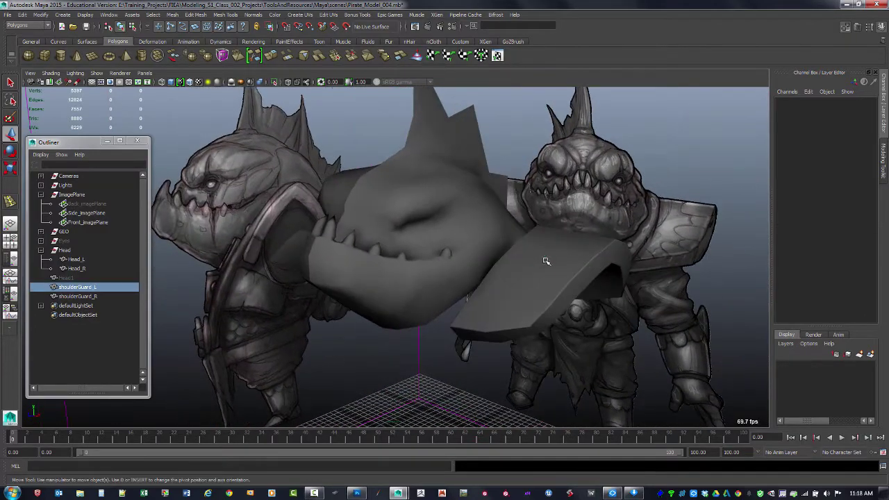
pyautogui.hotkey('alt', 'shift', 'd')
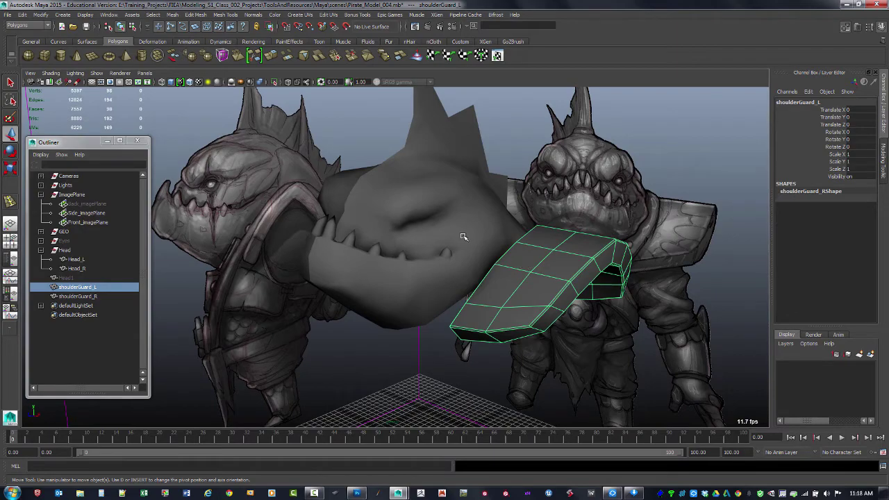
pyautogui.click(463, 237)
pyautogui.click(520, 137)
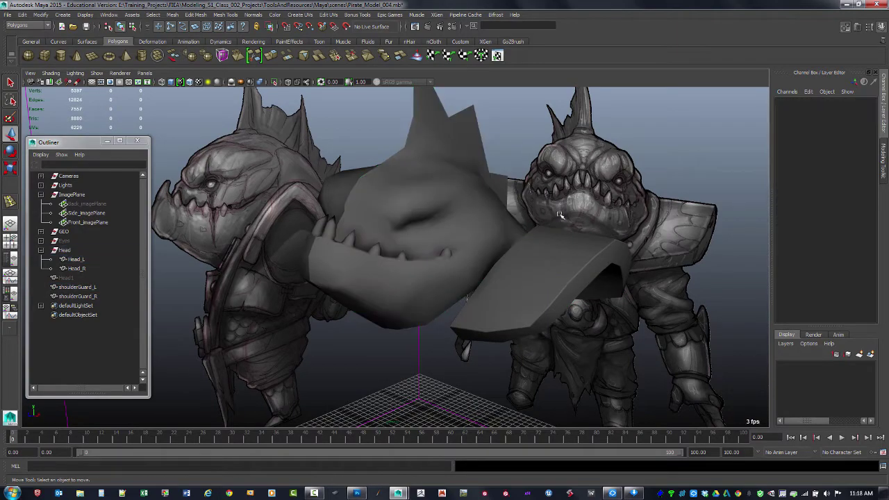
# Switch the viewport to Flat Shade All and inspect the faceted head and shoulder guard.
pyautogui.scroll(-3, 522, 146)
pyautogui.keyDown('alt'); pyautogui.moveTo(546, 189); pyautogui.dragTo(547, 240); pyautogui.keyUp('alt')
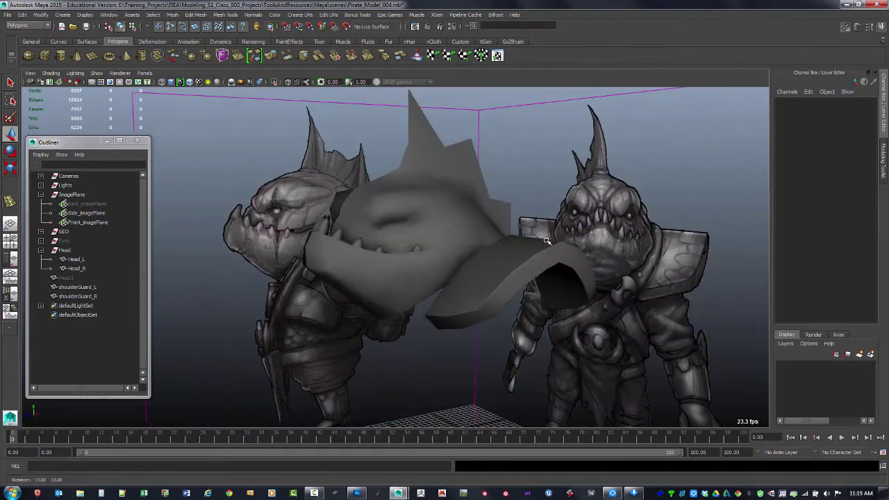
pyautogui.keyDown('alt'); pyautogui.moveTo(410, 278); pyautogui.dragTo(480, 264); pyautogui.keyUp('alt')
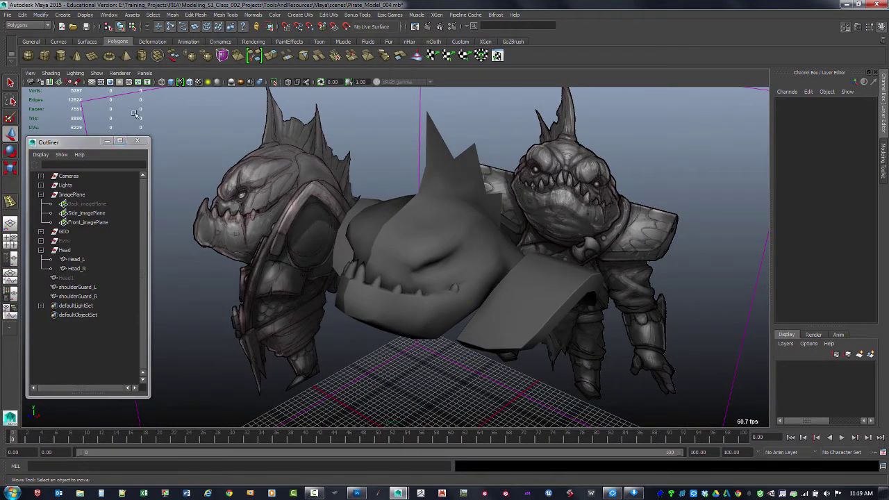
pyautogui.click(57, 75)
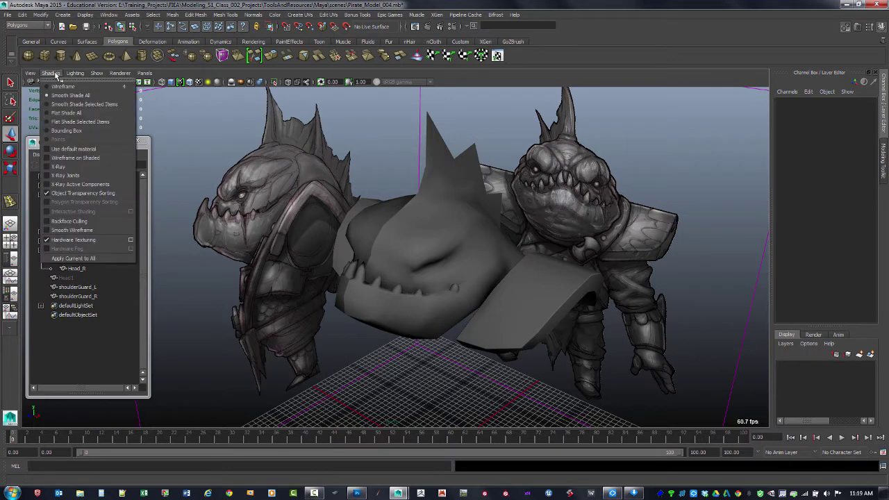
pyautogui.click(61, 113)
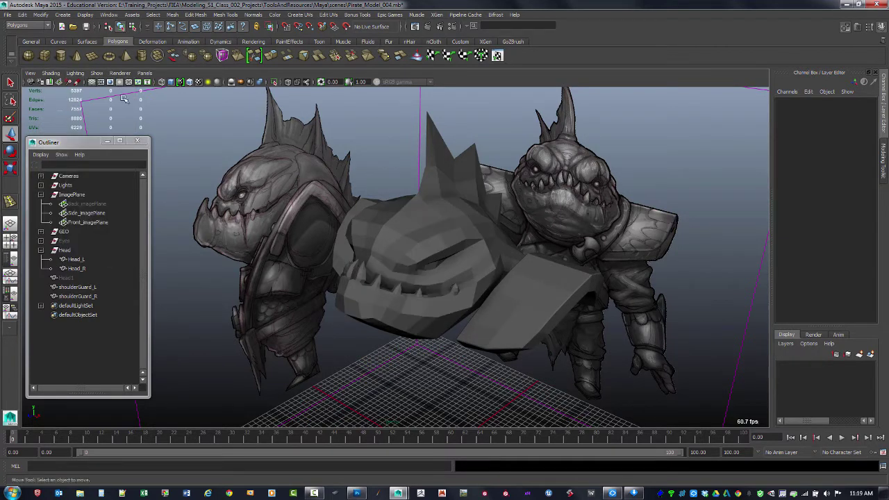
pyautogui.moveTo(525, 259)
pyautogui.keyDown('alt'); pyautogui.mouseDown()
pyautogui.moveTo(475, 251)
pyautogui.moveTo(522, 252)
pyautogui.moveTo(498, 271)
pyautogui.moveTo(536, 274)
pyautogui.moveTo(511, 266)
pyautogui.mouseUp(); pyautogui.keyUp('alt')
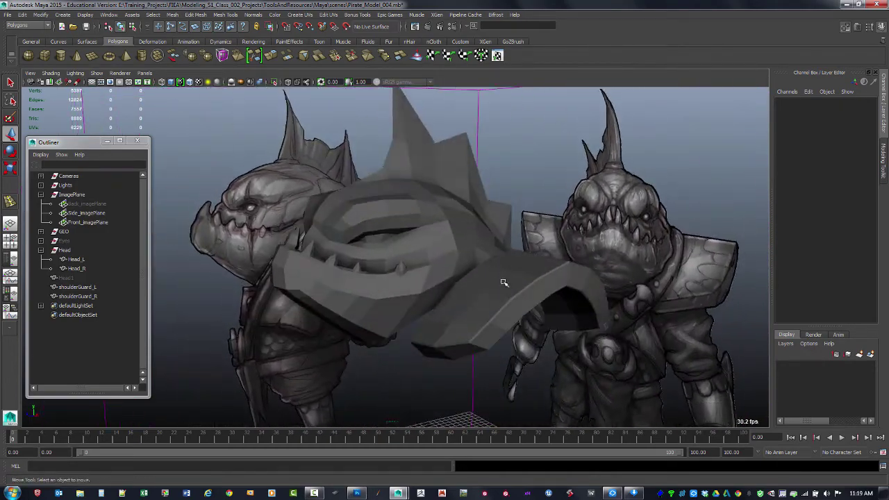
# Switch the viewport shading from flat to Smooth Shade All for the head and shoulder guards.
pyautogui.click(538, 291)
pyautogui.click(523, 184)
pyautogui.keyDown('alt'); pyautogui.moveTo(550, 209); pyautogui.dragTo(478, 236); pyautogui.keyUp('alt')
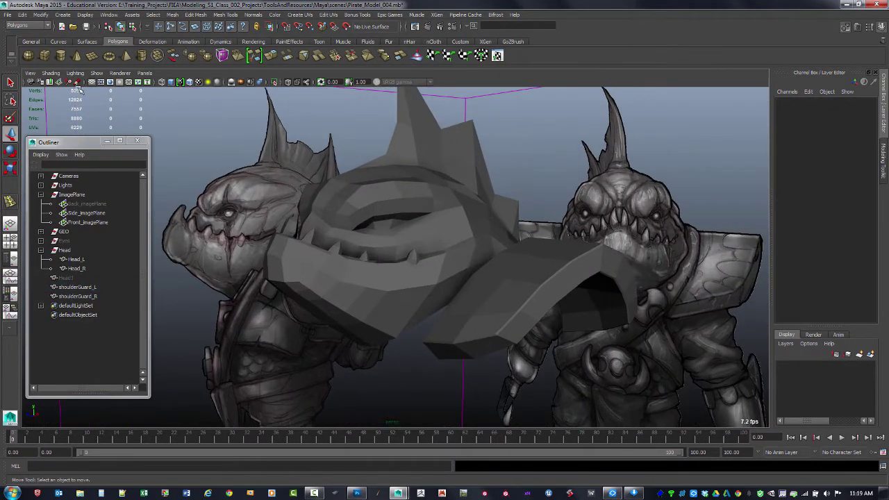
pyautogui.click(51, 73)
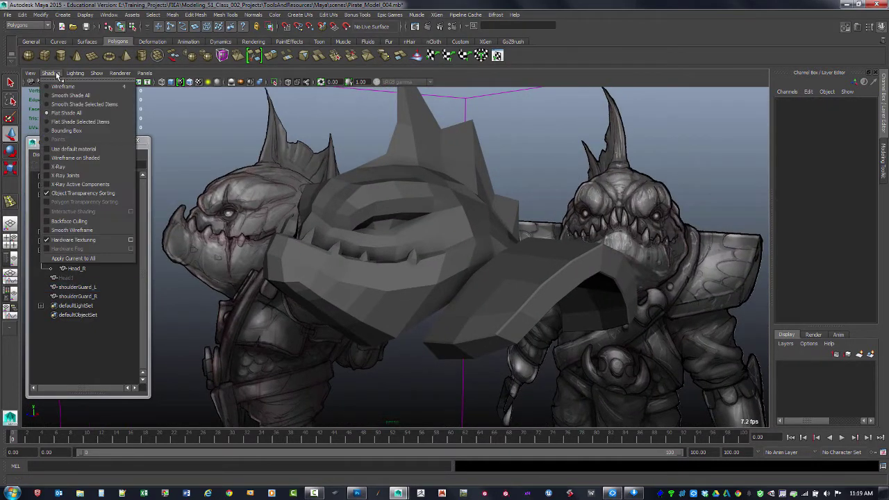
pyautogui.click(91, 95)
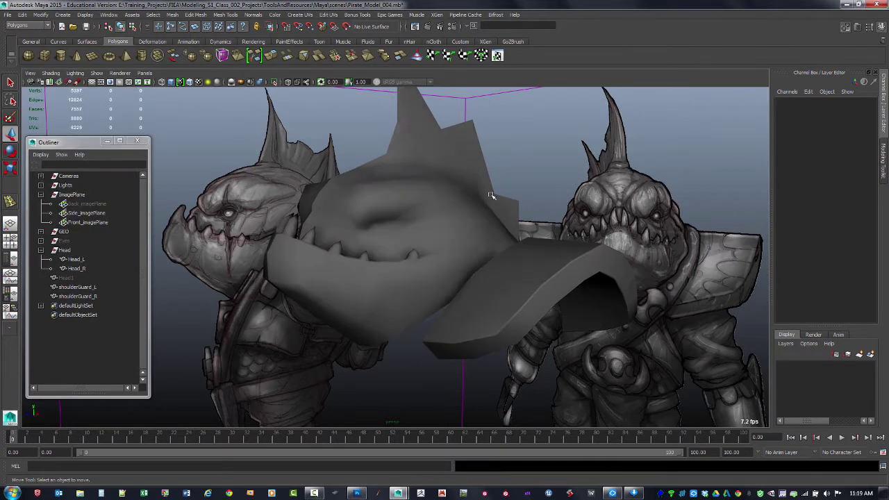
# Select shoulderGuard_L and soften its edges.
pyautogui.moveTo(491, 196)
pyautogui.keyDown('alt'); pyautogui.mouseDown()
pyautogui.moveTo(468, 207)
pyautogui.moveTo(463, 179)
pyautogui.moveTo(445, 238)
pyautogui.moveTo(491, 285)
pyautogui.mouseUp(); pyautogui.keyUp('alt')
pyautogui.click(488, 229)
pyautogui.click(508, 149)
pyautogui.click(440, 218)
pyautogui.click(507, 286)
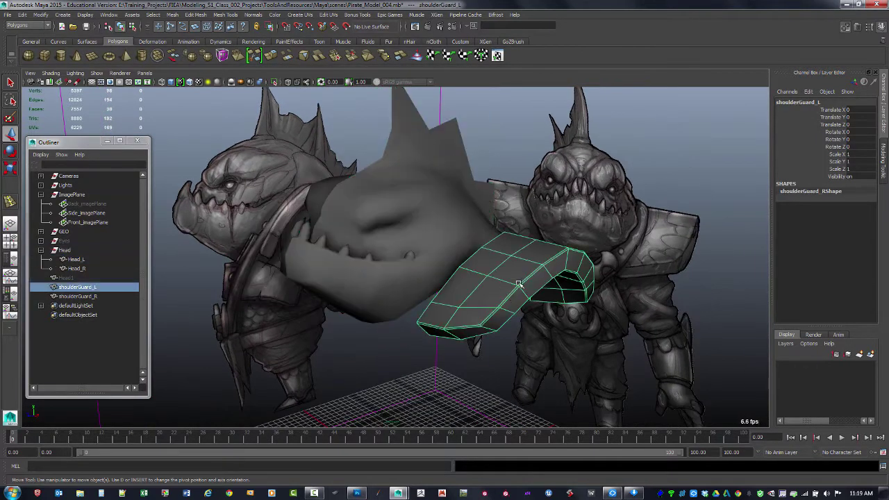
pyautogui.click(512, 149)
pyautogui.click(500, 286)
pyautogui.moveTo(500, 248)
pyautogui.keyDown('alt'); pyautogui.mouseDown()
pyautogui.moveTo(502, 226)
pyautogui.moveTo(508, 235)
pyautogui.mouseUp(); pyautogui.keyUp('alt')
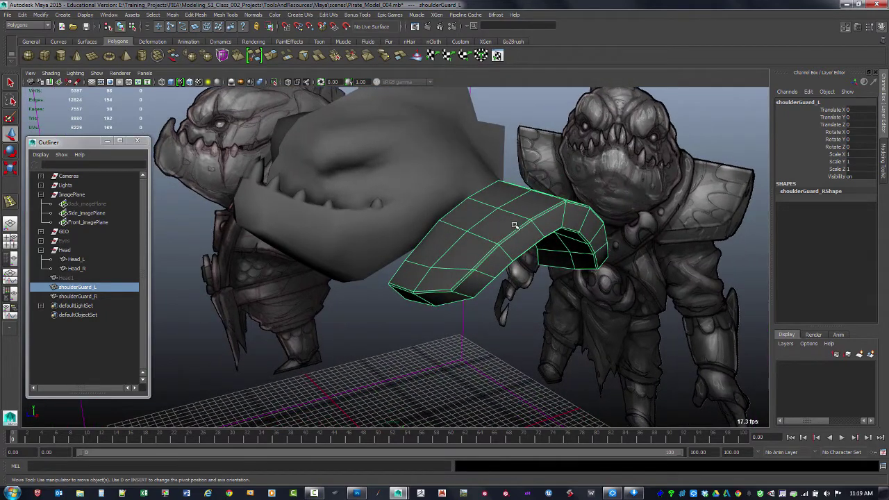
pyautogui.keyDown('shift'); pyautogui.rightClick(516, 223); pyautogui.keyUp('shift')
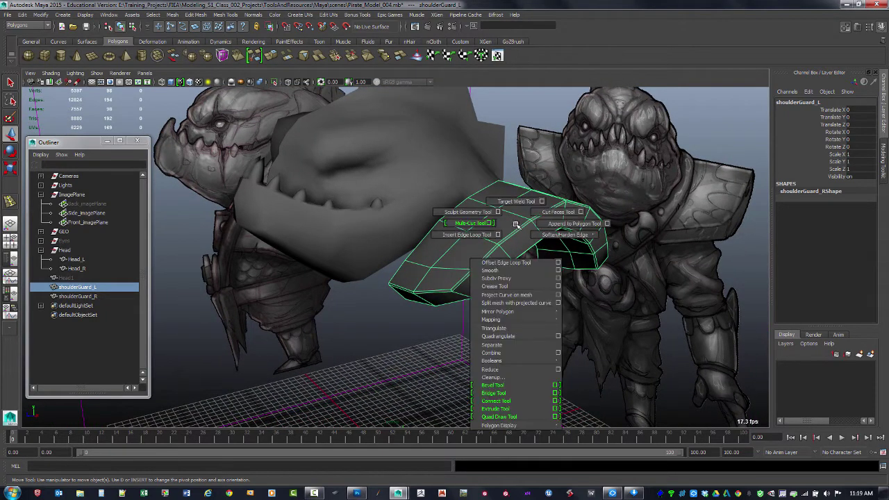
pyautogui.keyDown('shift'); pyautogui.moveTo(516, 223); pyautogui.dragTo(575, 227, button='right'); pyautogui.keyUp('shift')
pyautogui.keyDown('alt'); pyautogui.moveTo(490, 227); pyautogui.dragTo(513, 236); pyautogui.keyUp('alt')
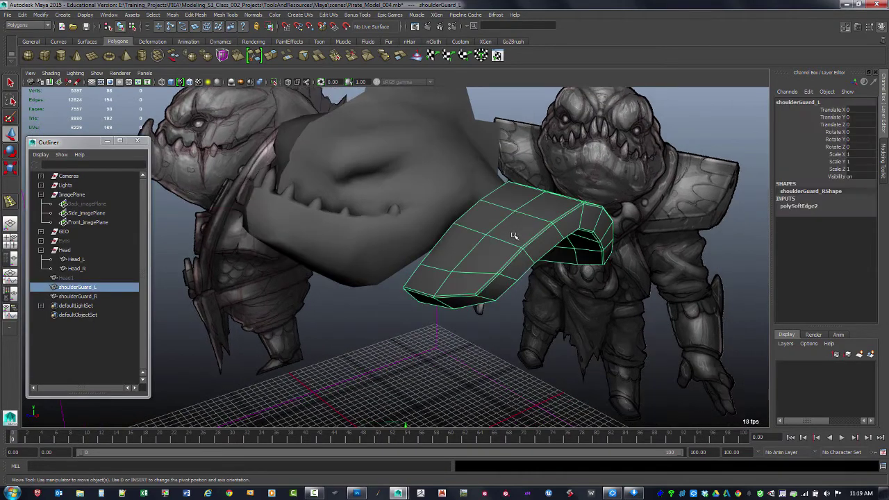
# Examine the shading of shoulderGuard_L beside the head from several angles and review the available normals commands.
pyautogui.click(506, 116)
pyautogui.keyDown('alt'); pyautogui.moveTo(506, 115); pyautogui.dragTo(517, 294); pyautogui.keyUp('alt')
pyautogui.click(517, 294)
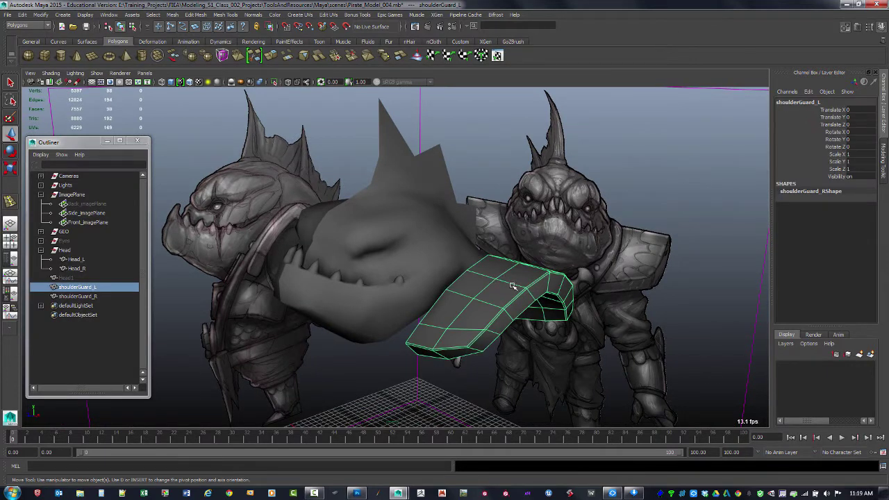
pyautogui.keyDown('shift'); pyautogui.moveTo(512, 285); pyautogui.dragTo(514, 285, button='right'); pyautogui.keyUp('shift')
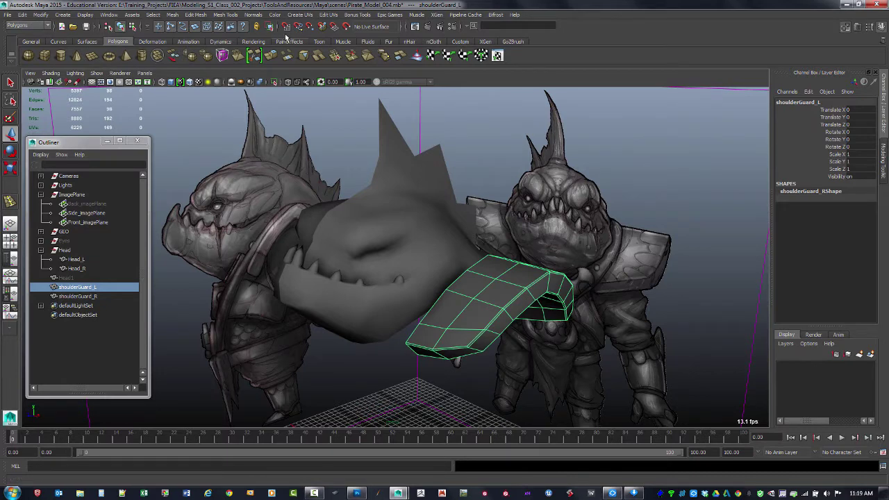
pyautogui.click(253, 15)
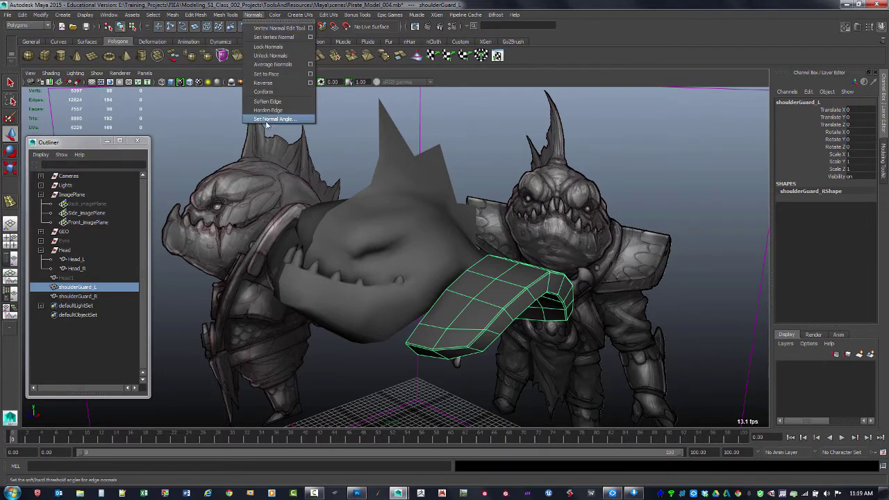
pyautogui.click(494, 139)
pyautogui.keyDown('alt'); pyautogui.moveTo(481, 226); pyautogui.dragTo(478, 234); pyautogui.keyUp('alt')
pyautogui.keyDown('alt'); pyautogui.moveTo(478, 236); pyautogui.dragTo(501, 261, button='right'); pyautogui.keyUp('alt')
pyautogui.click(499, 315)
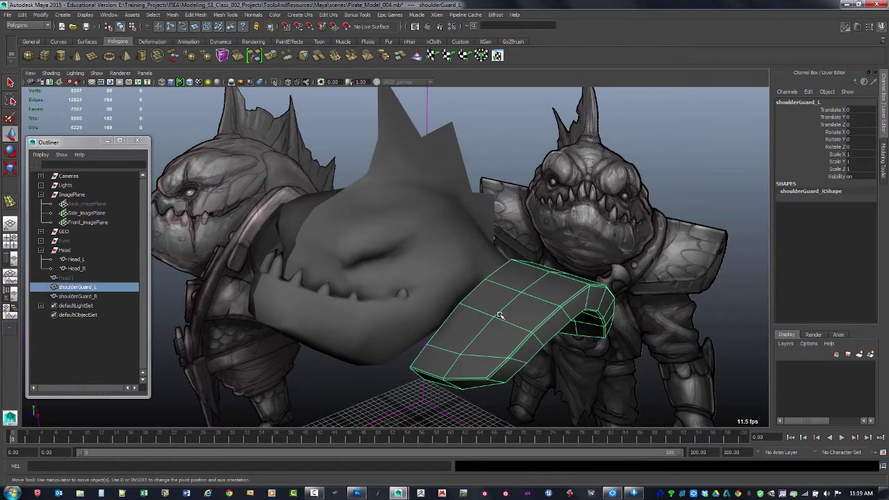
pyautogui.keyDown('alt'); pyautogui.moveTo(475, 255); pyautogui.dragTo(450, 187); pyautogui.keyUp('alt')
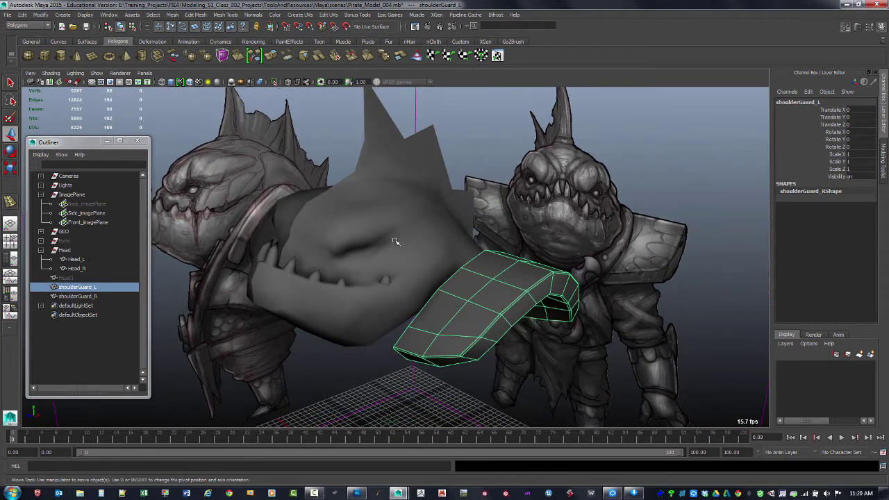
# Compare the mesh edges of Head_L and shoulderGuard_L by highlighting them together, and clear the selection.
pyautogui.click(425, 258)
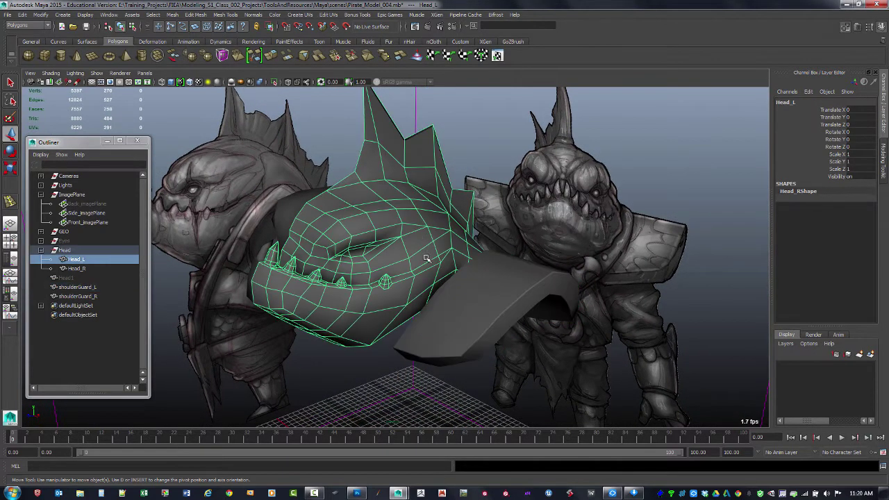
pyautogui.click(486, 141)
pyautogui.keyDown('alt'); pyautogui.moveTo(476, 220); pyautogui.dragTo(446, 232); pyautogui.keyUp('alt')
pyautogui.click(447, 266)
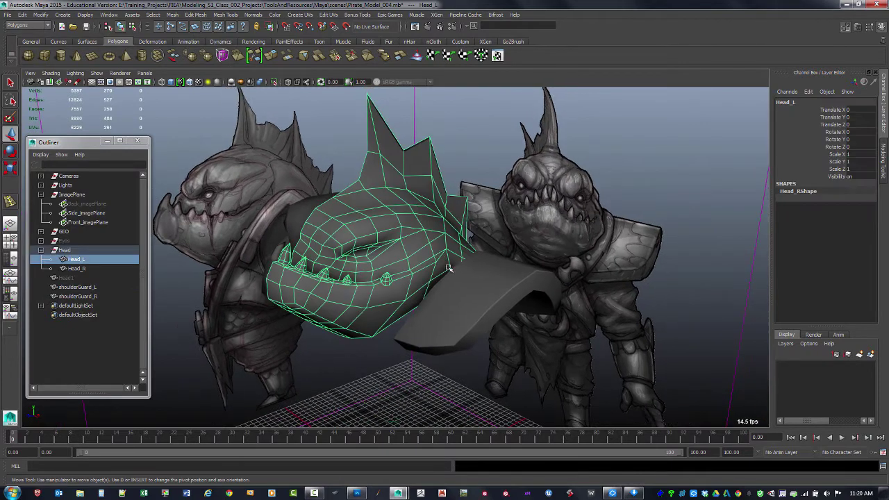
pyautogui.keyDown('shift'); pyautogui.click(483, 297); pyautogui.keyUp('shift')
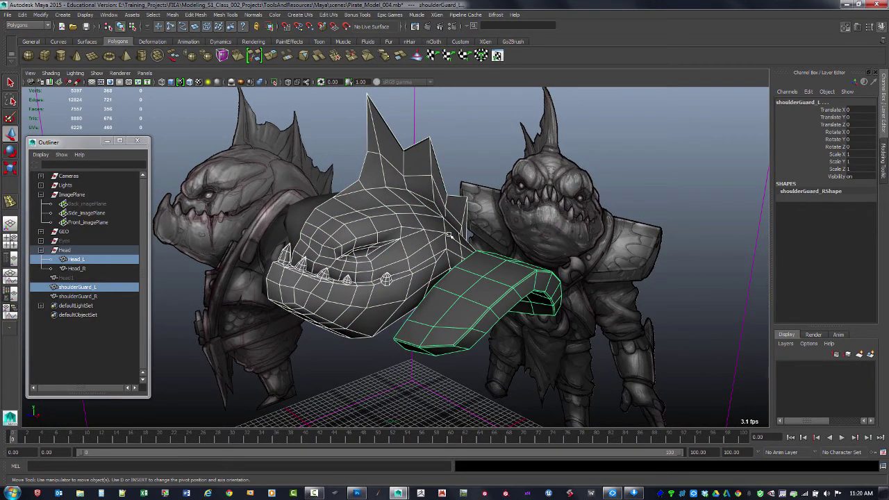
pyautogui.click(469, 164)
# Unlock the vertex normals of shoulderGuard_L and deselect it.
pyautogui.click(484, 288)
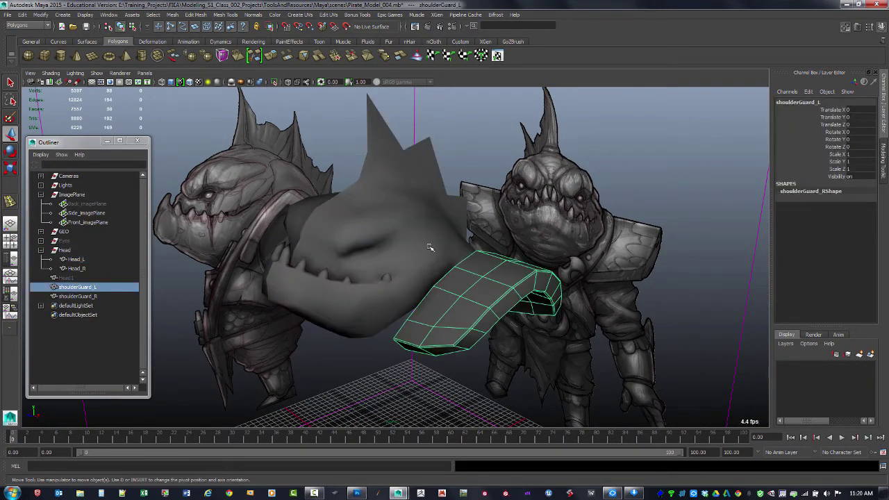
pyautogui.click(253, 14)
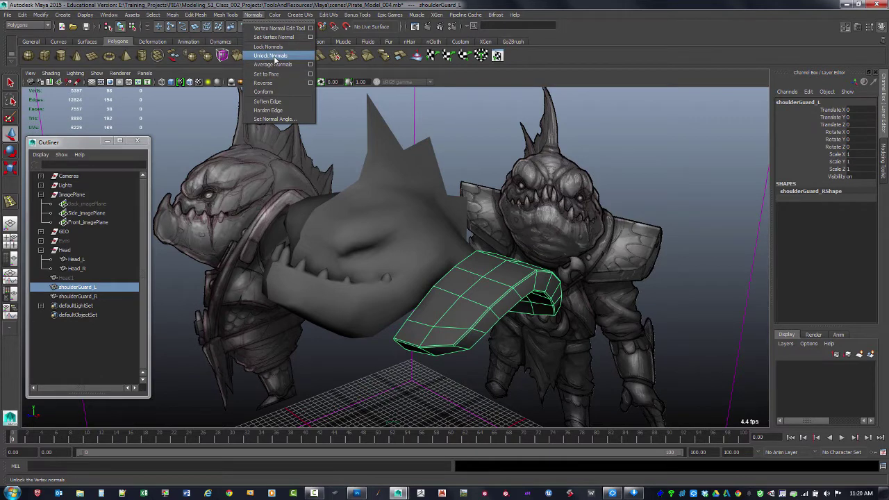
pyautogui.click(274, 57)
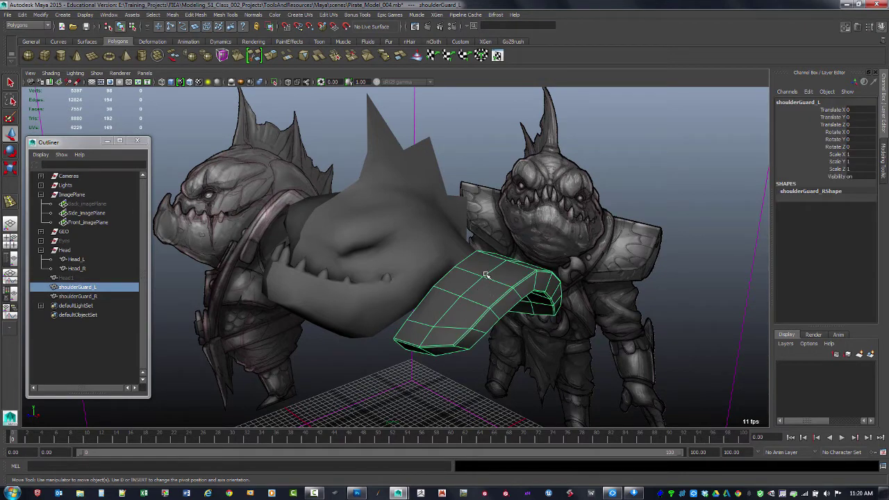
pyautogui.click(253, 14)
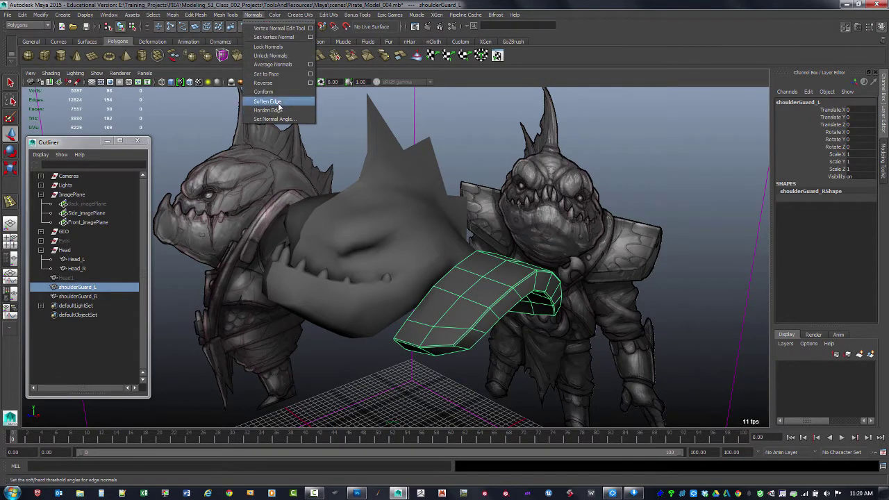
pyautogui.click(473, 164)
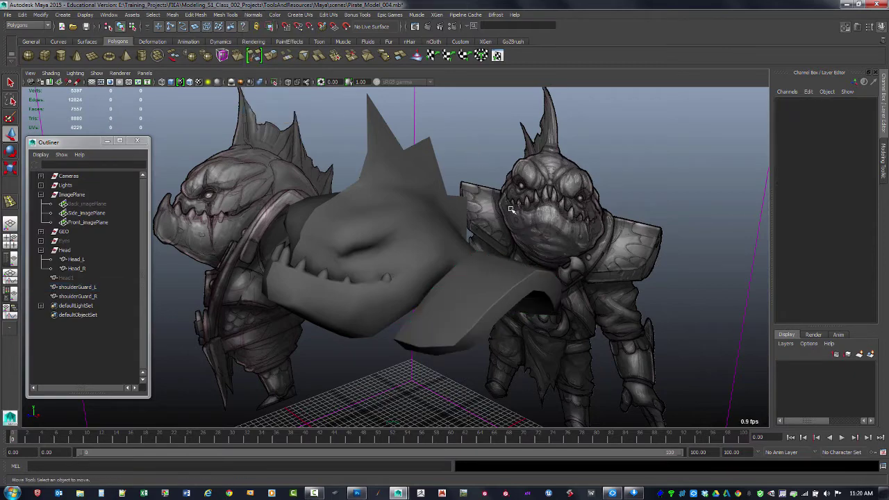
# Select shoulderGuard_L and review the Export Selection options for the OBJexport file type without exporting.
pyautogui.keyDown('alt'); pyautogui.moveTo(507, 204); pyautogui.dragTo(500, 231); pyautogui.keyUp('alt')
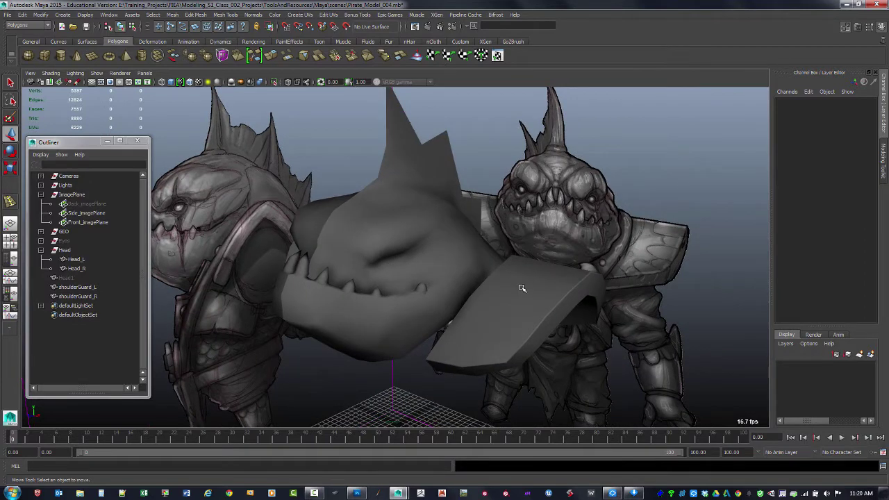
pyautogui.click(516, 317)
pyautogui.keyDown('alt'); pyautogui.moveTo(511, 285); pyautogui.dragTo(472, 264); pyautogui.keyUp('alt')
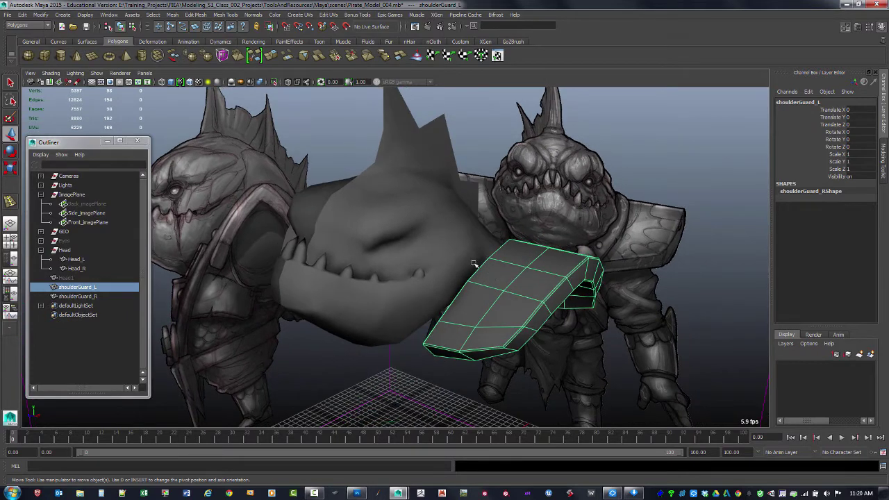
pyautogui.click(9, 15)
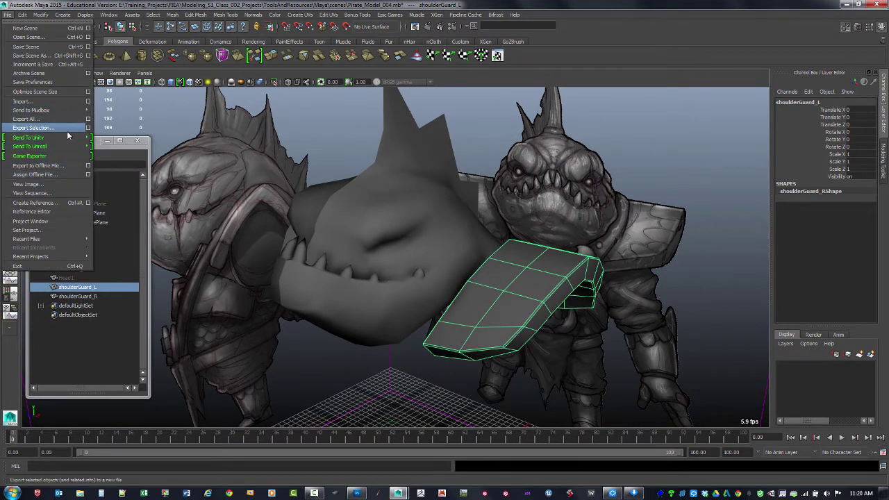
pyautogui.click(87, 129)
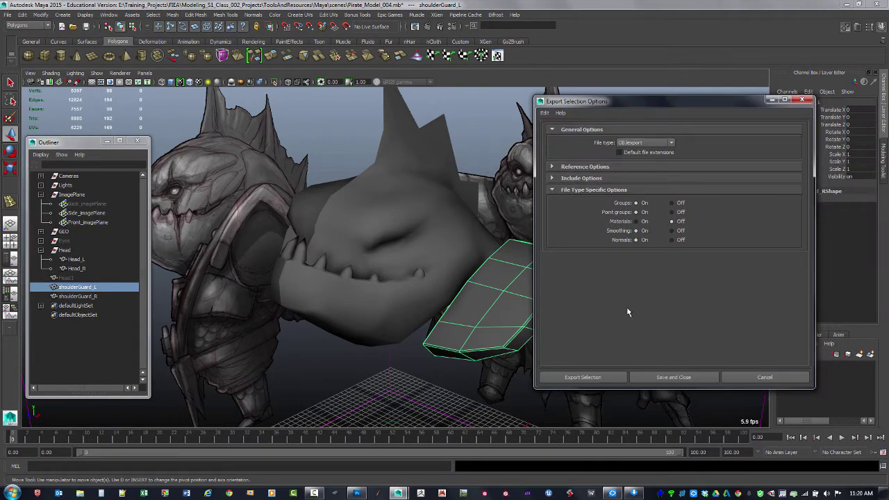
pyautogui.click(800, 101)
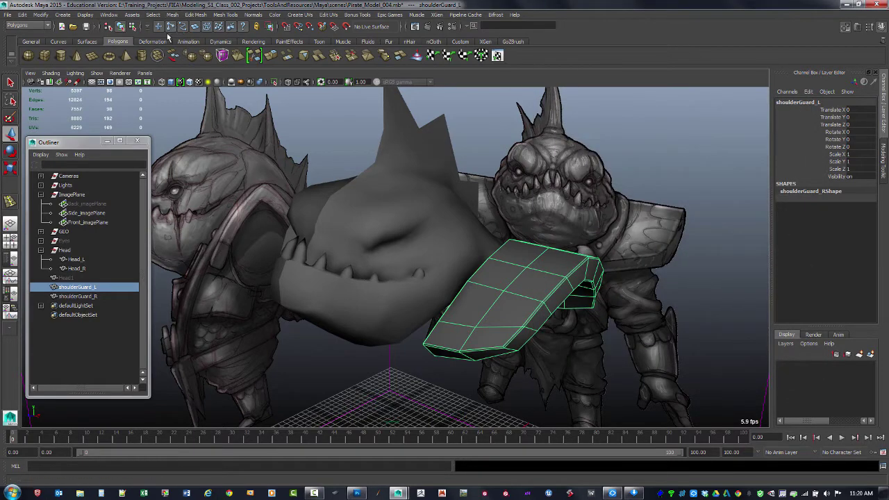
# Check the loaded and auto-load settings of objExport.mll and fbxmaya.mll in the Plug-in Manager.
pyautogui.click(108, 15)
pyautogui.moveTo(139, 63)
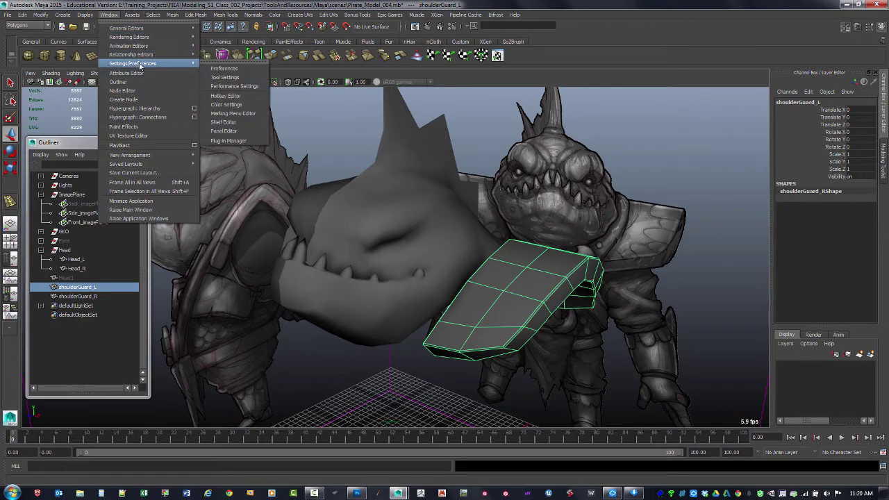
pyautogui.click(229, 140)
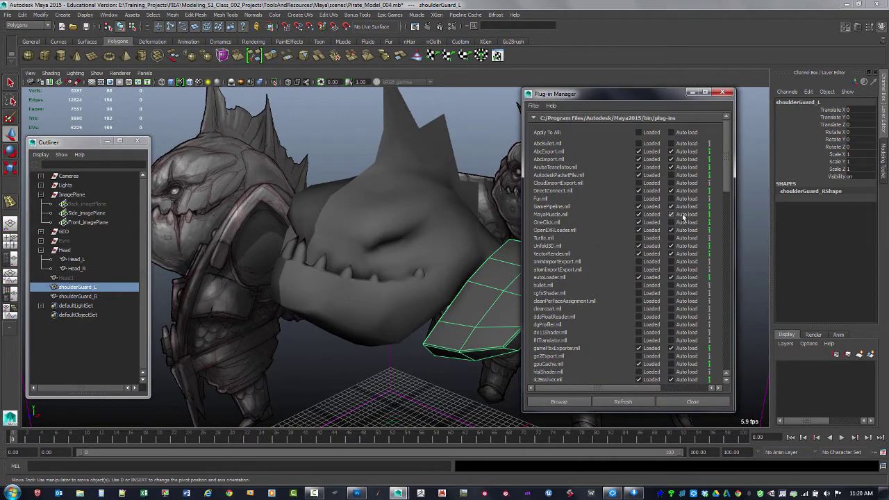
pyautogui.moveTo(728, 171); pyautogui.dragTo(717, 220)
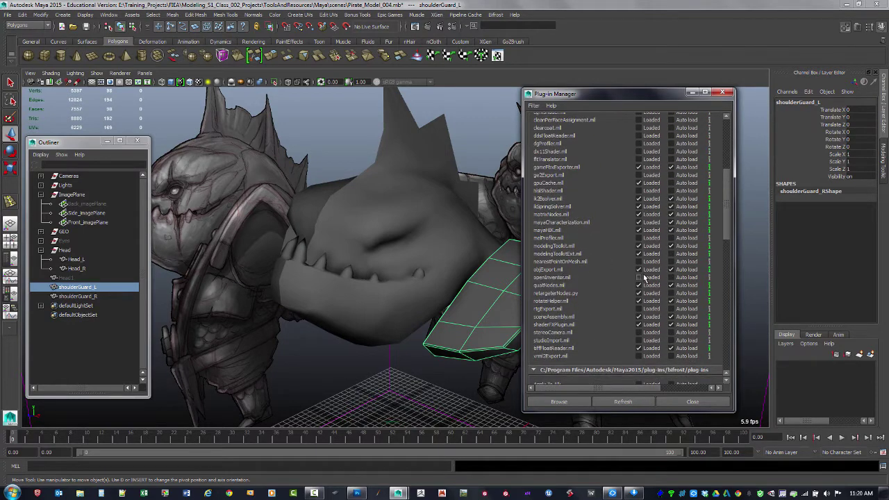
pyautogui.click(671, 271)
pyautogui.moveTo(729, 212); pyautogui.dragTo(719, 271)
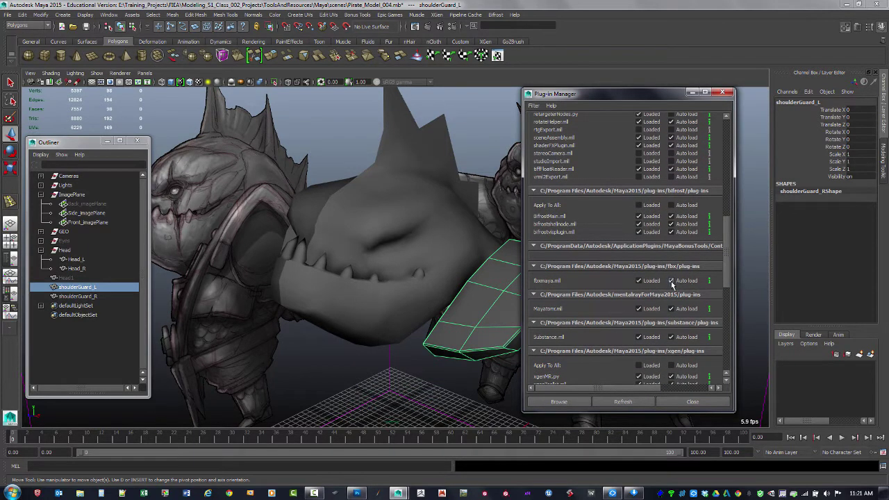
pyautogui.click(681, 401)
# Hide both shoulder guards, shoulderGuard_L and shoulderGuard_R.
pyautogui.click(667, 135)
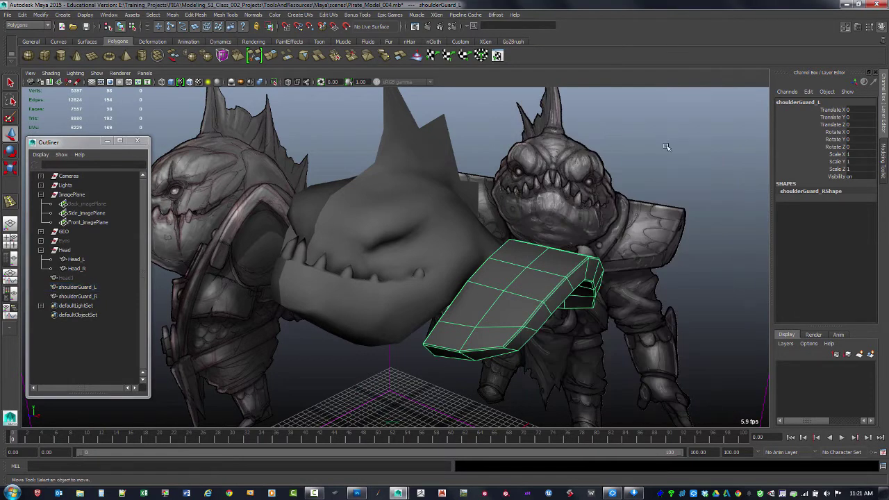
pyautogui.keyDown('alt'); pyautogui.moveTo(685, 161); pyautogui.dragTo(675, 166); pyautogui.keyUp('alt')
pyautogui.click(75, 289)
pyautogui.keyDown('shift'); pyautogui.click(78, 295); pyautogui.keyUp('shift')
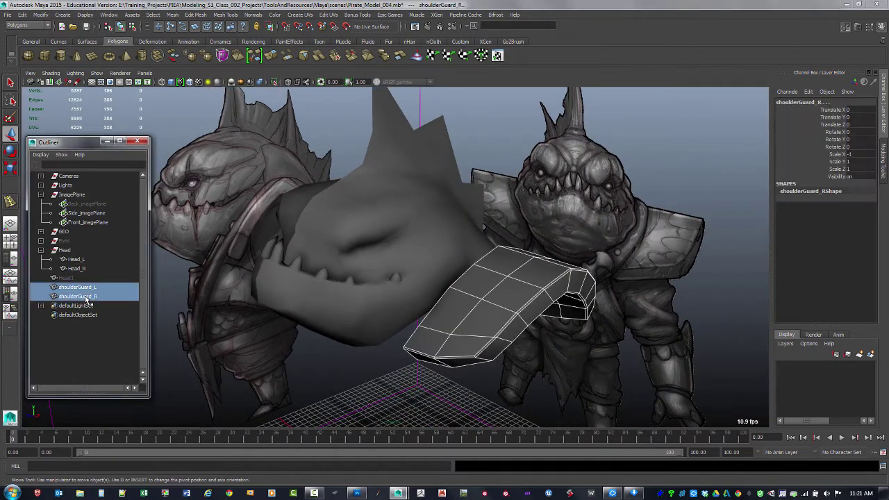
pyautogui.hotkey('ctrl', 'h')
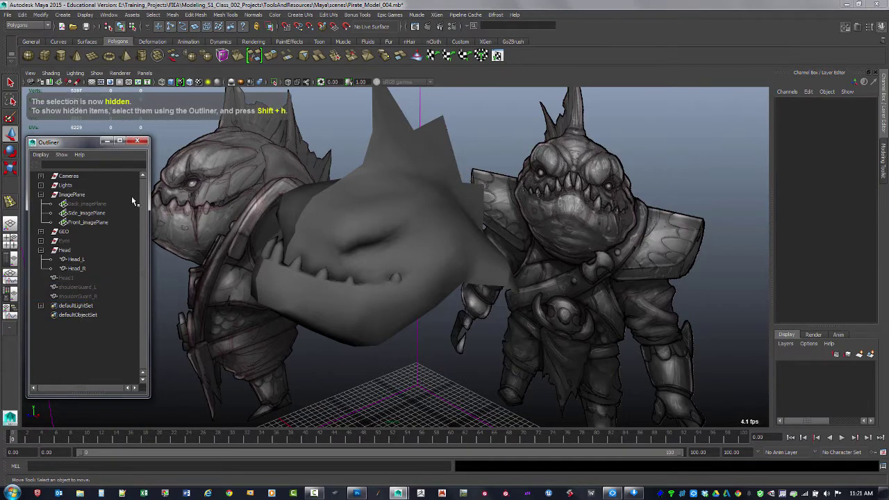
# Review the Import options for the OBJ file type and close them without importing.
pyautogui.click(6, 15)
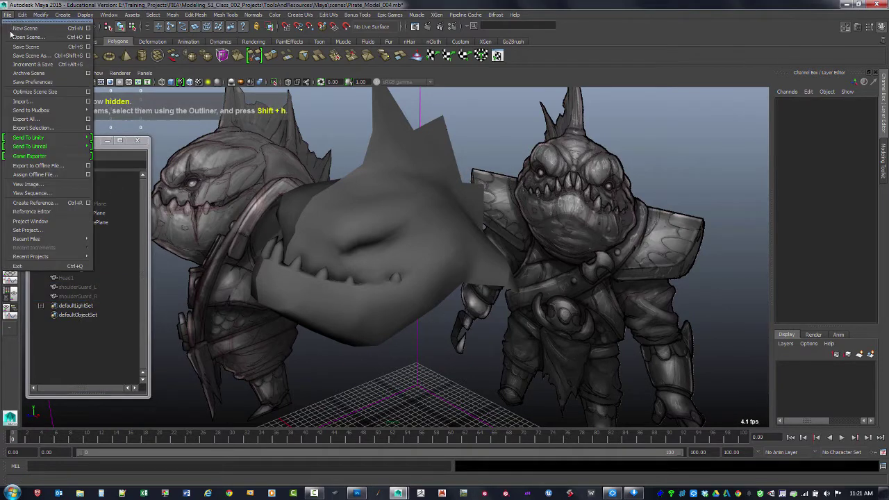
pyautogui.click(87, 102)
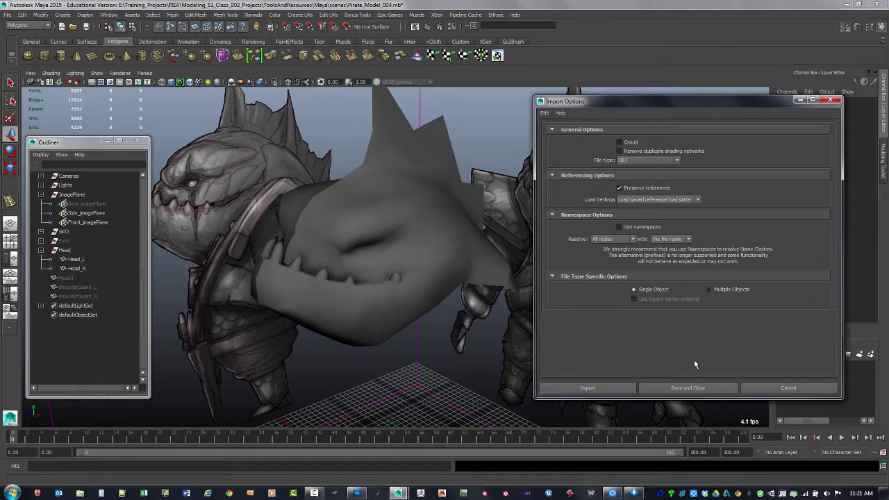
pyautogui.click(830, 100)
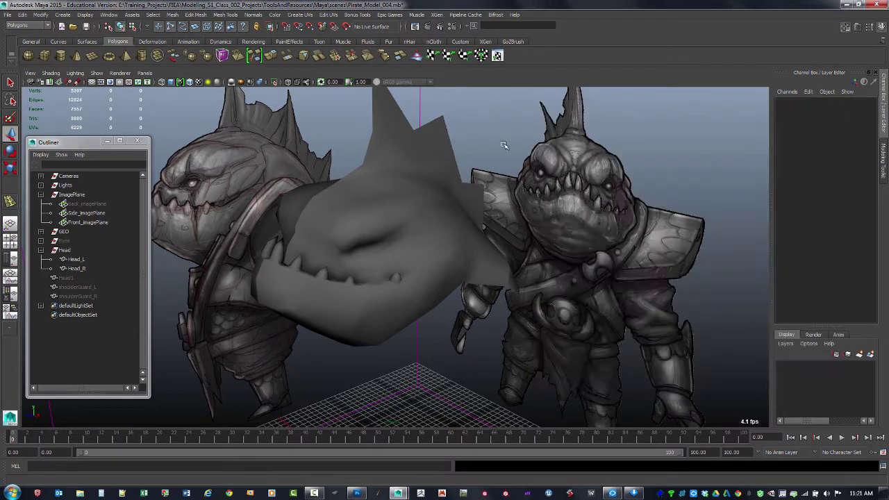
# Unhide both shoulder guards, shoulderGuard_L and shoulderGuard_R.
pyautogui.keyDown('alt'); pyautogui.moveTo(464, 220); pyautogui.dragTo(413, 281); pyautogui.keyUp('alt')
pyautogui.click(413, 284)
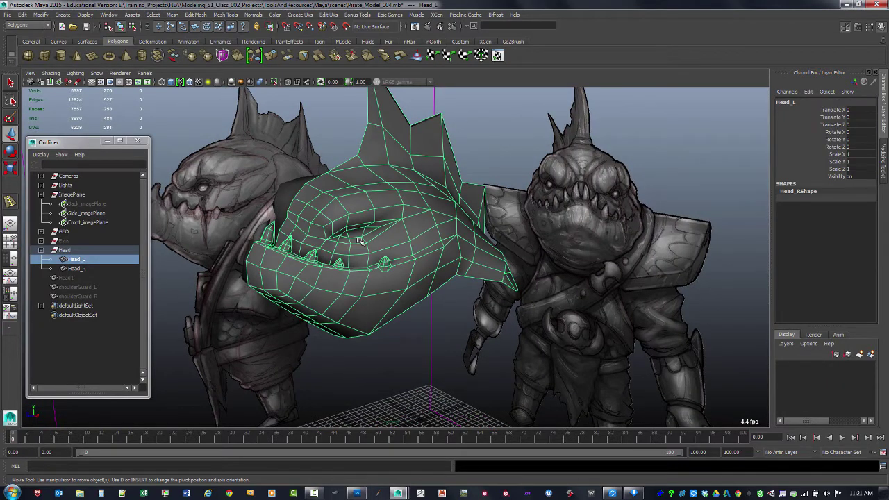
pyautogui.moveTo(89, 281); pyautogui.dragTo(92, 291)
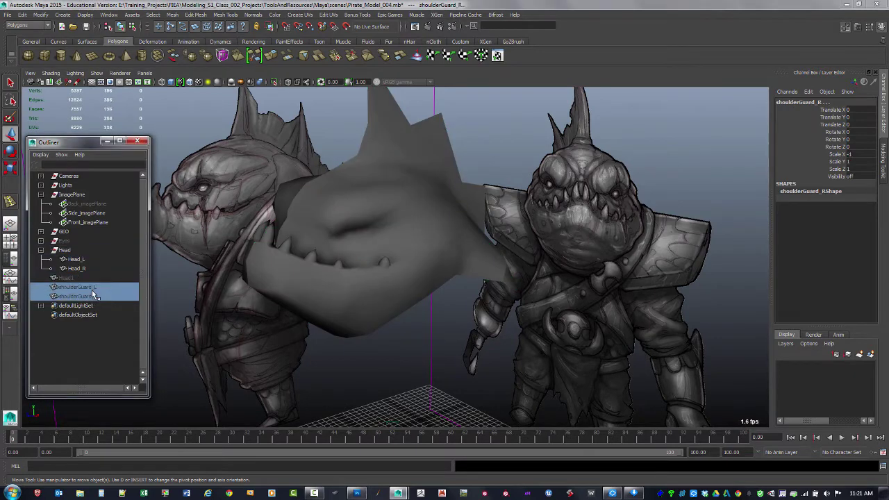
pyautogui.click(486, 145)
pyautogui.keyDown('alt'); pyautogui.moveTo(525, 183); pyautogui.dragTo(525, 288); pyautogui.keyUp('alt')
# Extrude one outer face near the lower front edge of shoulderGuard_L without offsetting or moving it.
pyautogui.click(520, 314)
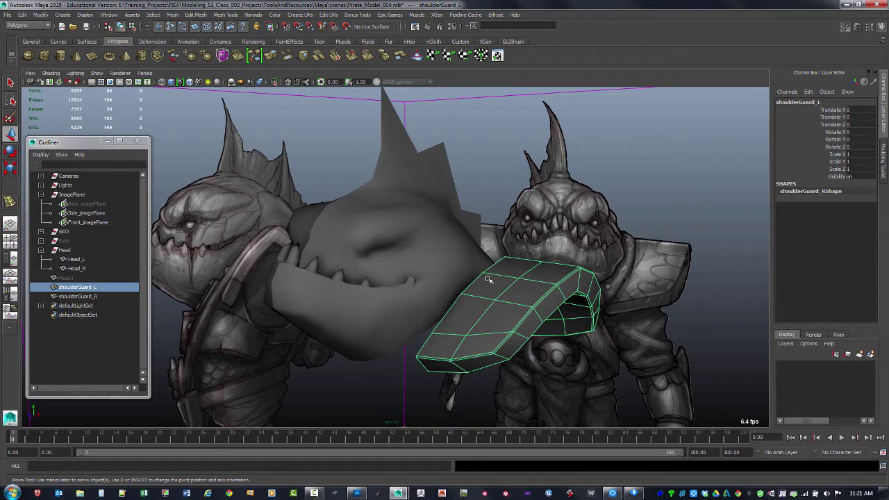
pyautogui.click(481, 206)
pyautogui.scroll(6, 515, 255)
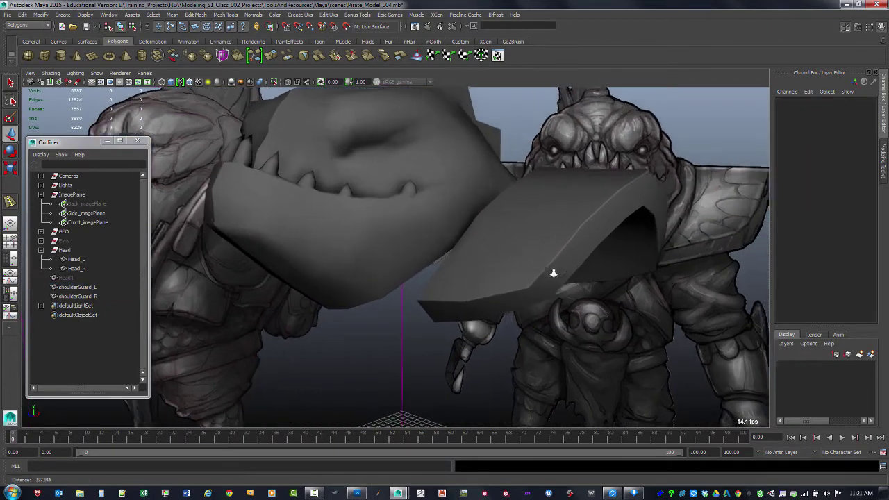
pyautogui.click(542, 257)
pyautogui.keyDown('alt'); pyautogui.moveTo(557, 256); pyautogui.dragTo(489, 261); pyautogui.keyUp('alt')
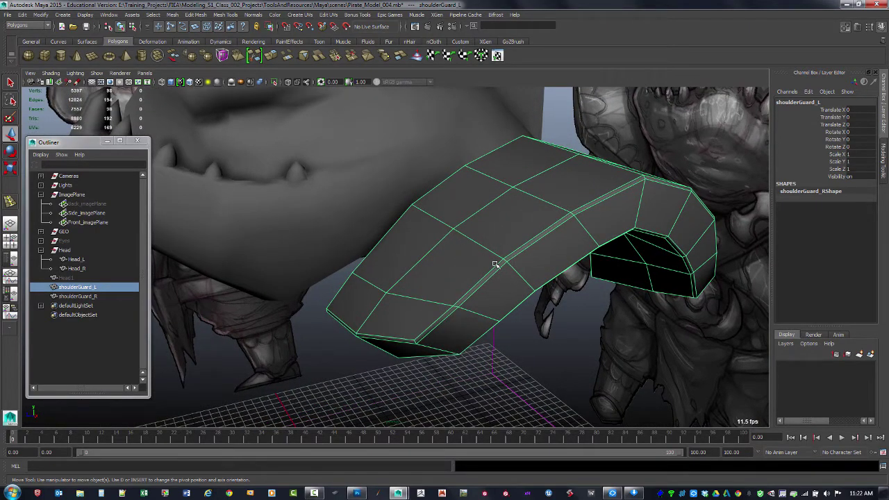
pyautogui.keyDown('alt'); pyautogui.moveTo(495, 265); pyautogui.dragTo(517, 250); pyautogui.keyUp('alt')
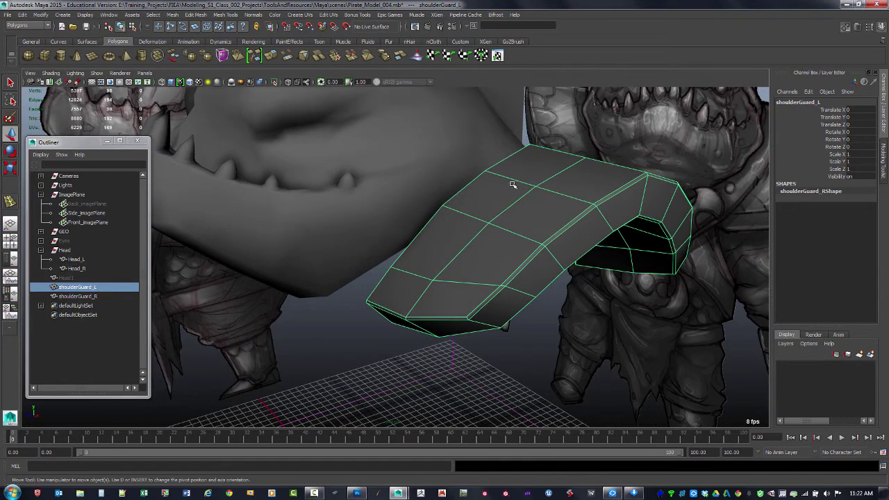
pyautogui.press('F11')
pyautogui.click(503, 266)
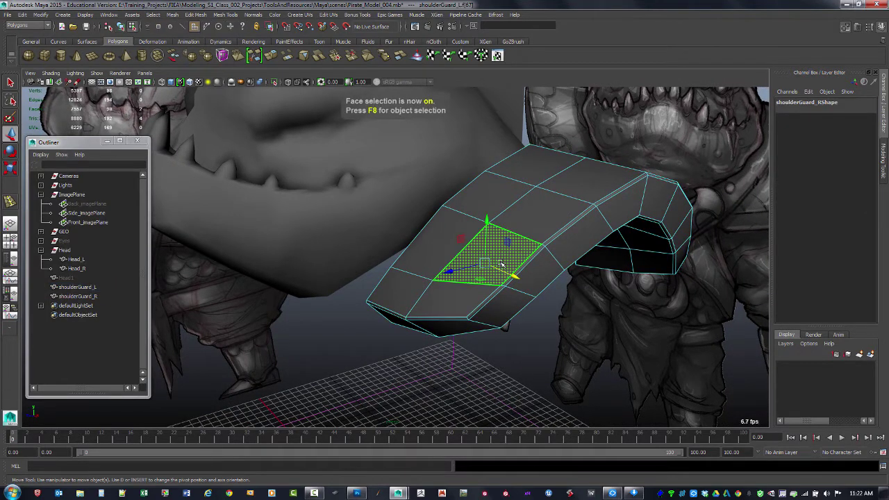
pyautogui.keyDown('shift'); pyautogui.rightClick(501, 265); pyautogui.keyUp('shift')
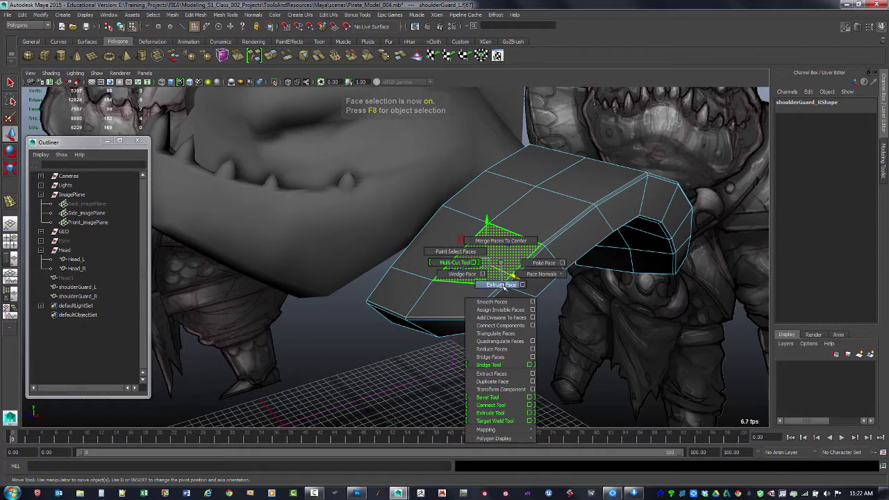
pyautogui.click(502, 285)
pyautogui.click(450, 384)
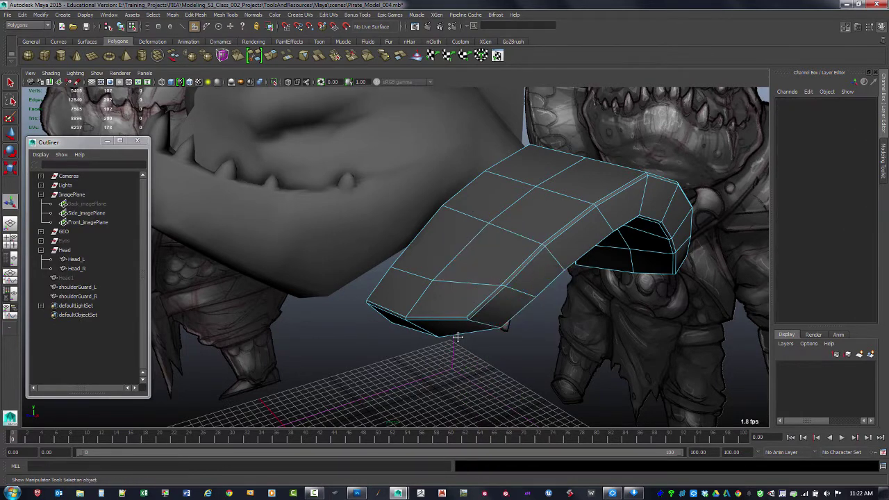
# Return to object selection and soften all edges of shoulderGuard_L.
pyautogui.keyDown('alt'); pyautogui.moveTo(456, 338); pyautogui.dragTo(456, 275); pyautogui.keyUp('alt')
pyautogui.press('F8')
pyautogui.click(456, 341)
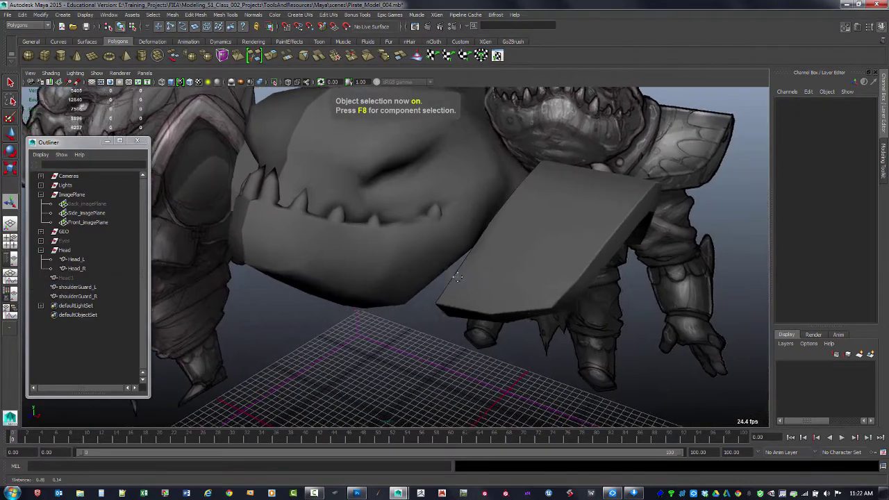
pyautogui.keyDown('alt'); pyautogui.moveTo(455, 275); pyautogui.dragTo(508, 301, button='right'); pyautogui.keyUp('alt')
pyautogui.keyDown('alt'); pyautogui.moveTo(507, 301); pyautogui.dragTo(471, 303); pyautogui.keyUp('alt')
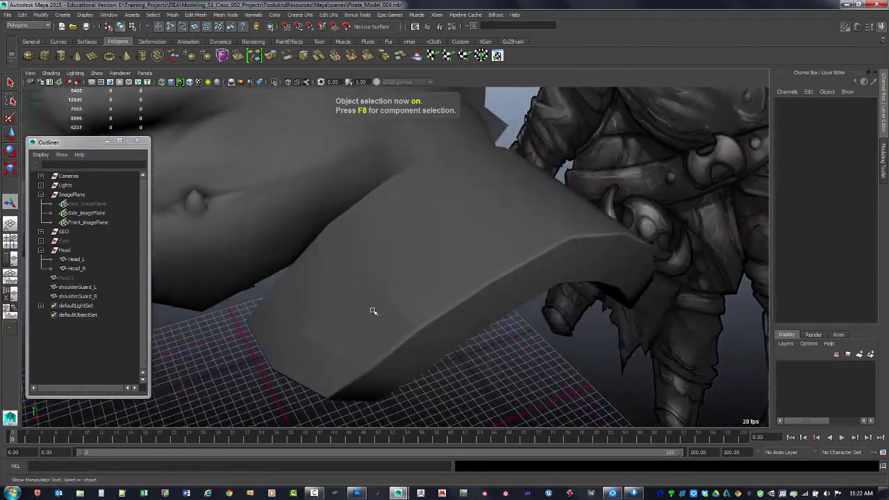
pyautogui.keyDown('alt'); pyautogui.moveTo(368, 345); pyautogui.dragTo(403, 334); pyautogui.keyUp('alt')
pyautogui.click(545, 231)
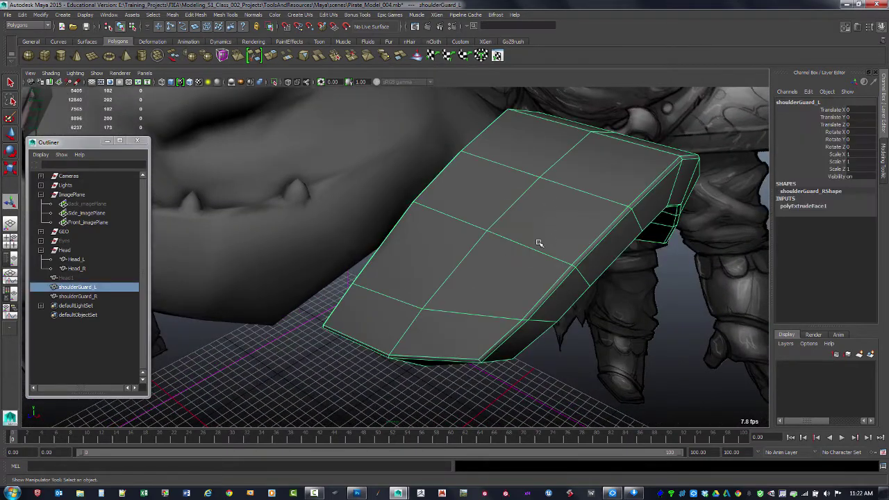
pyautogui.keyDown('shift'); pyautogui.moveTo(535, 243); pyautogui.dragTo(614, 247, button='right'); pyautogui.keyUp('shift')
pyautogui.keyDown('alt'); pyautogui.moveTo(568, 331); pyautogui.dragTo(541, 329); pyautogui.keyUp('alt')
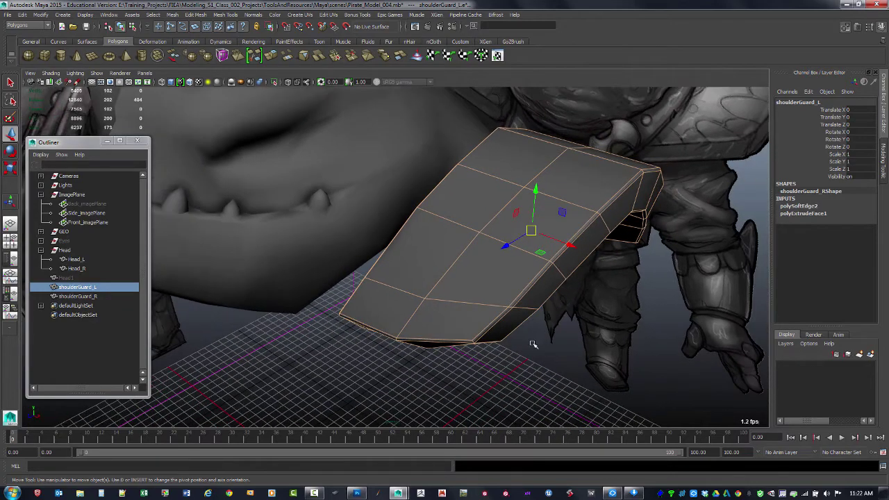
# Delete the extruded face near the lower front edge of shoulderGuard_L to expose the geometry beneath it.
pyautogui.press('F8')
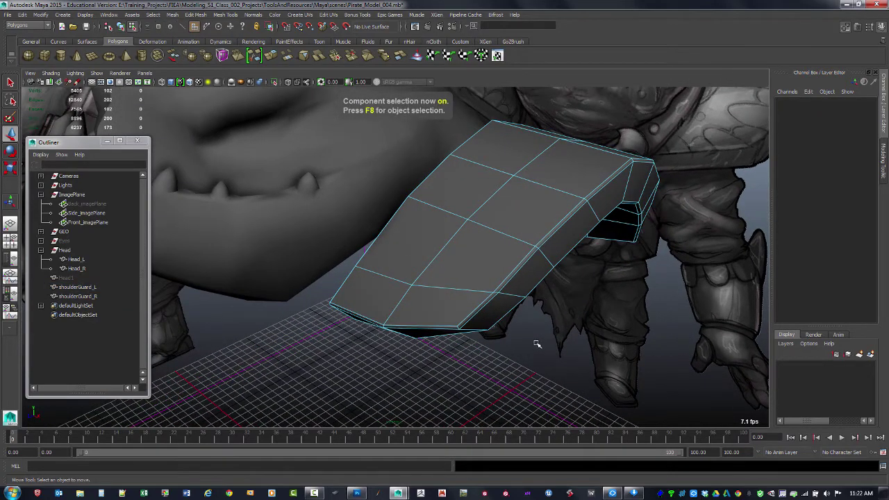
pyautogui.press('F8')
pyautogui.keyDown('alt'); pyautogui.moveTo(536, 344); pyautogui.dragTo(513, 299); pyautogui.keyUp('alt')
pyautogui.click(514, 301)
pyautogui.click(549, 377)
pyautogui.keyDown('alt'); pyautogui.moveTo(550, 377); pyautogui.dragTo(521, 285); pyautogui.keyUp('alt')
pyautogui.click(521, 285)
pyautogui.press('F11')
pyautogui.click(532, 278)
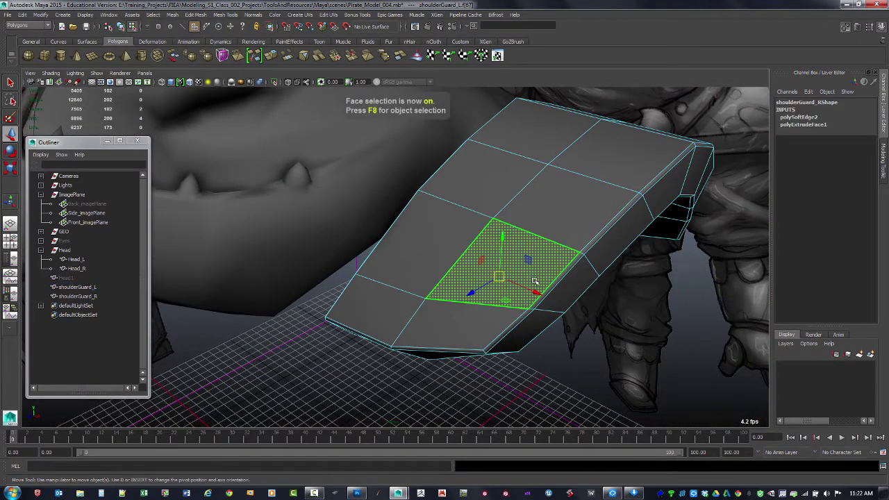
pyautogui.press('Delete')
pyautogui.keyDown('alt'); pyautogui.moveTo(549, 394); pyautogui.dragTo(589, 289); pyautogui.keyUp('alt')
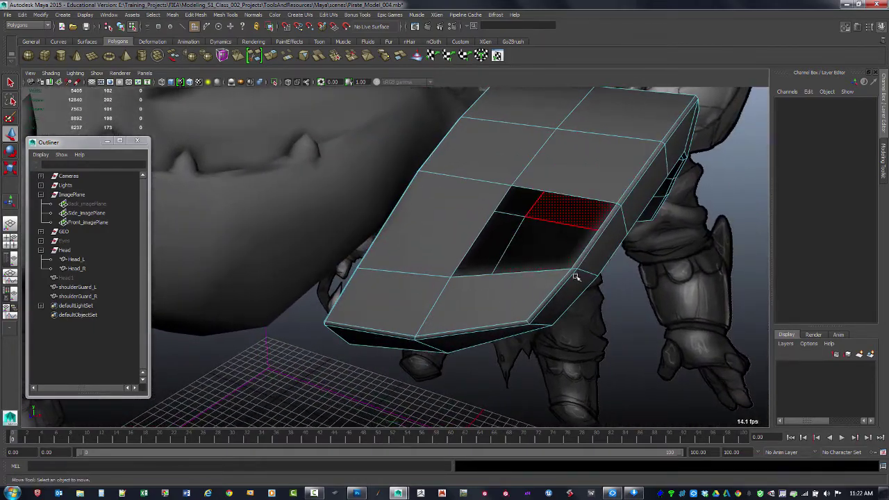
pyautogui.moveTo(576, 277)
pyautogui.keyDown('alt'); pyautogui.mouseDown(button='right')
pyautogui.moveTo(576, 292)
pyautogui.moveTo(564, 271)
pyautogui.moveTo(570, 281)
pyautogui.mouseUp(button='right'); pyautogui.keyUp('alt')
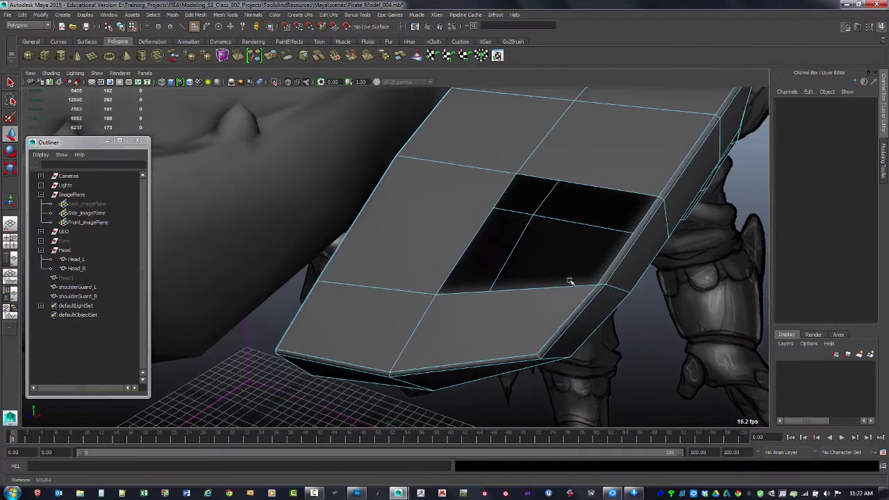
# Fill the hole in shoulderGuard_L with the Append to Polygon Tool, bridging its upper and lower boundary edges.
pyautogui.press('F8')
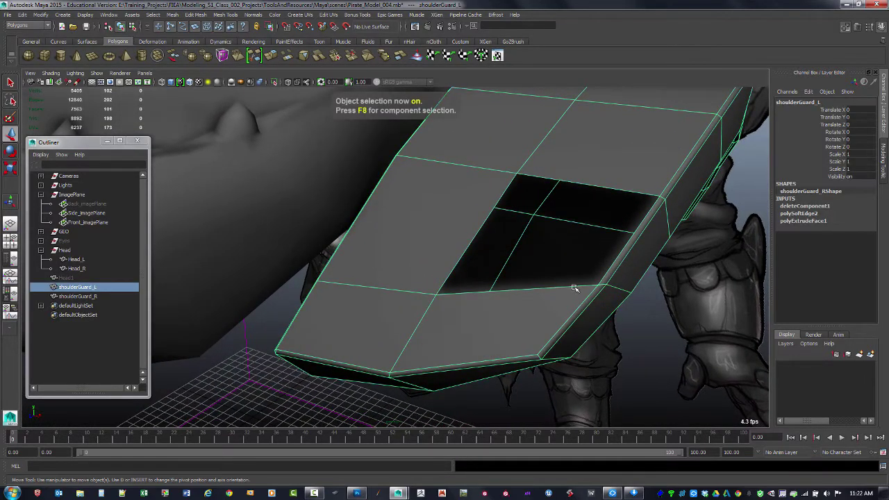
pyautogui.keyDown('alt'); pyautogui.moveTo(598, 272); pyautogui.dragTo(577, 285); pyautogui.keyUp('alt')
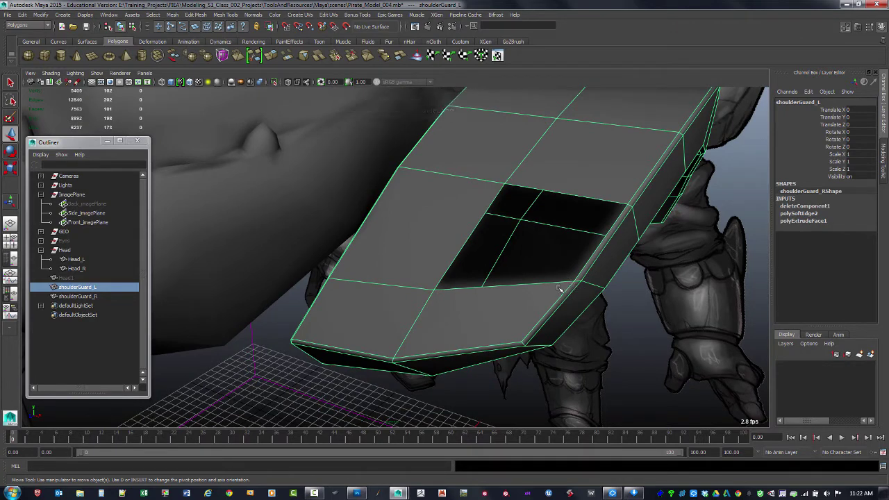
pyautogui.keyDown('shift'); pyautogui.rightClick(560, 288); pyautogui.keyUp('shift')
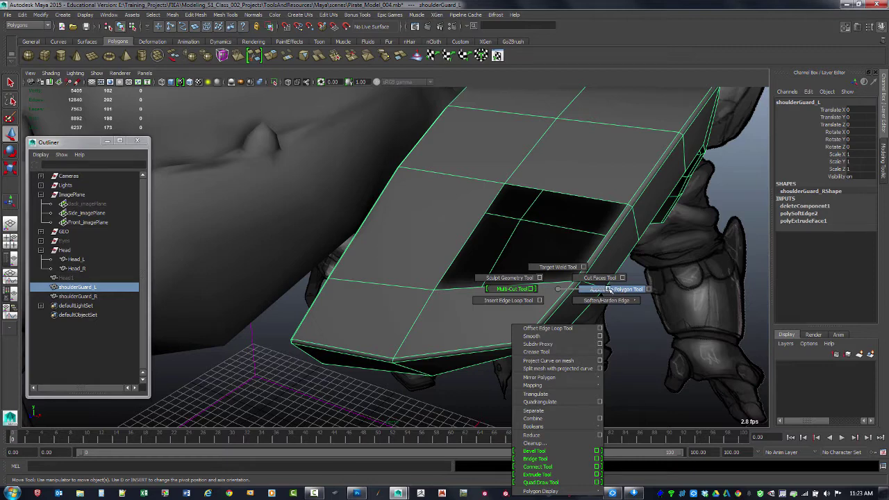
pyautogui.keyDown('shift'); pyautogui.moveTo(610, 289); pyautogui.dragTo(609, 289, button='right'); pyautogui.keyUp('shift')
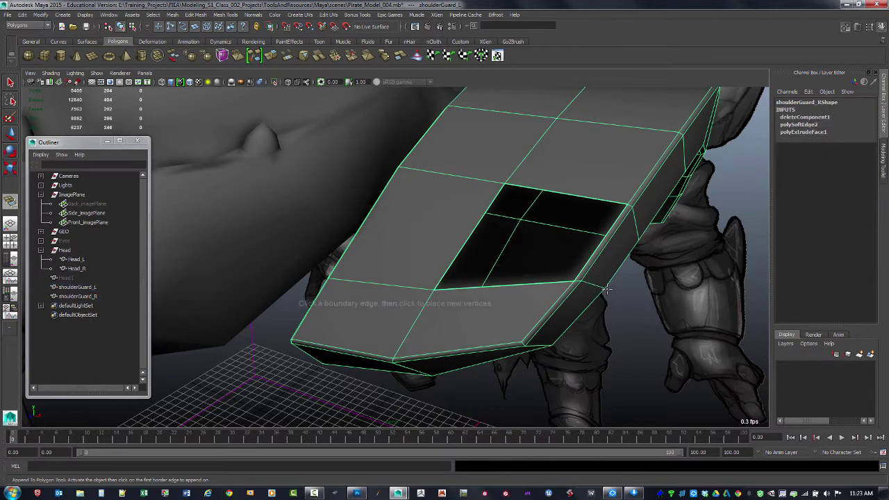
pyautogui.click(562, 192)
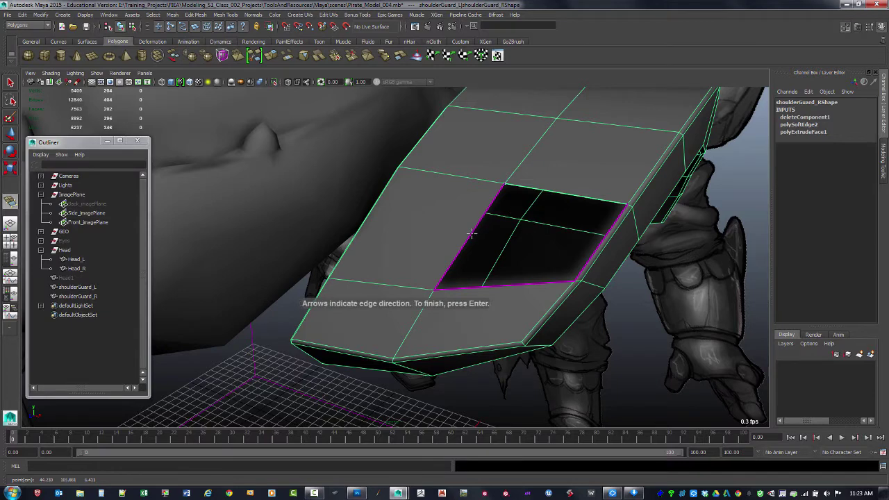
pyautogui.click(488, 285)
pyautogui.press('Return')
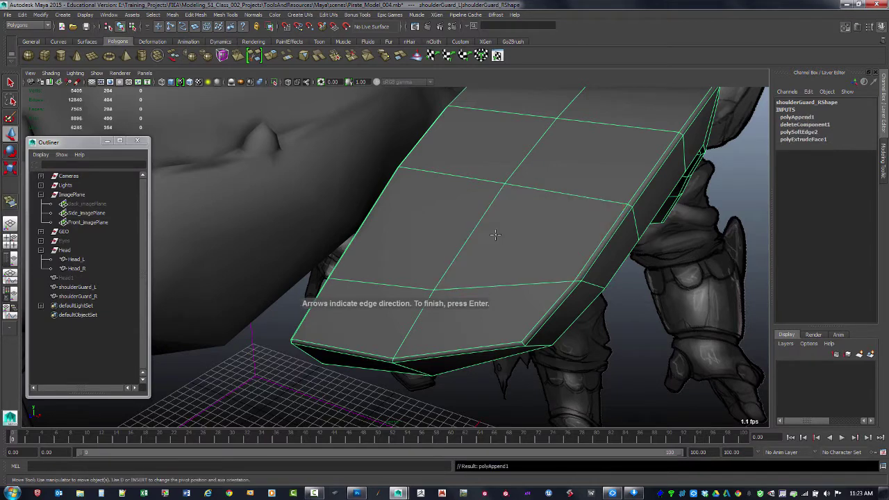
pyautogui.press('w')
# Delete the construction history of shoulderGuard_L and soften all of its edges.
pyautogui.moveTo(544, 276)
pyautogui.keyDown('alt'); pyautogui.mouseDown()
pyautogui.moveTo(530, 268)
pyautogui.moveTo(540, 293)
pyautogui.mouseUp(); pyautogui.keyUp('alt')
pyautogui.press('F8')
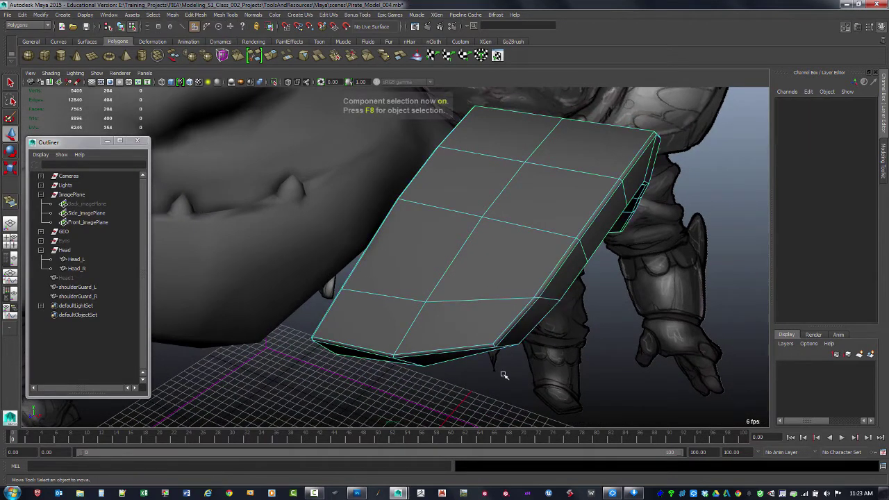
pyautogui.press('F8')
pyautogui.click(487, 385)
pyautogui.keyDown('alt'); pyautogui.moveTo(486, 385); pyautogui.dragTo(491, 339); pyautogui.keyUp('alt')
pyautogui.click(492, 339)
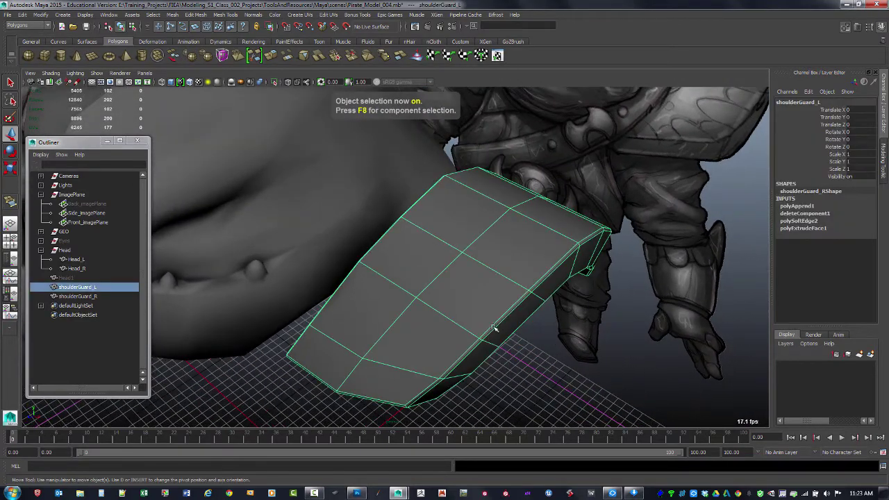
pyautogui.hotkey('alt', 'shift', 'd')
pyautogui.keyDown('shift'); pyautogui.moveTo(494, 303); pyautogui.dragTo(547, 299, button='right'); pyautogui.keyUp('shift')
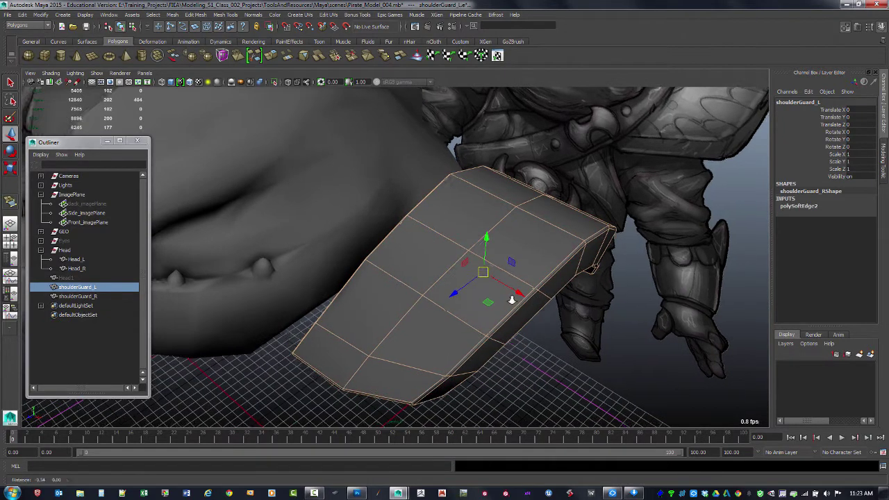
# Examine the unselected shoulder guard's shading around the patched face for leftover artifacts.
pyautogui.keyDown('alt'); pyautogui.moveTo(512, 300); pyautogui.dragTo(502, 363); pyautogui.keyUp('alt')
pyautogui.click(502, 363)
pyautogui.press('F8')
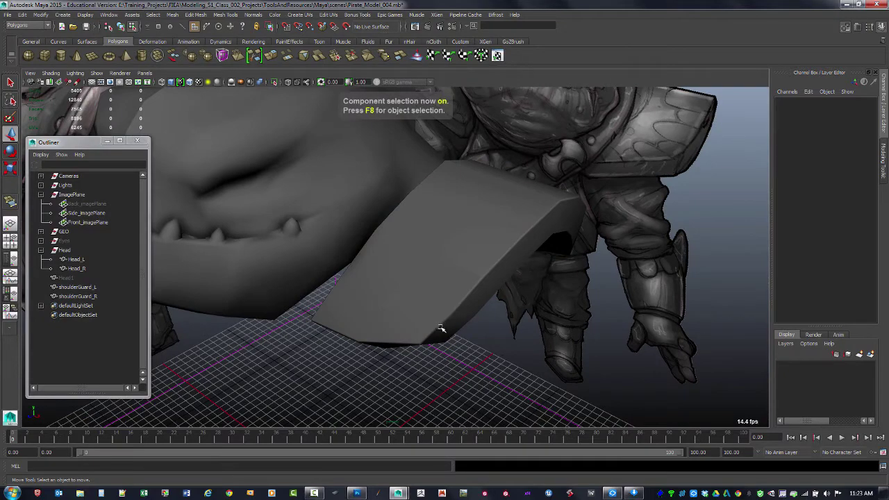
pyautogui.moveTo(442, 329)
pyautogui.keyDown('alt'); pyautogui.mouseDown()
pyautogui.moveTo(456, 351)
pyautogui.moveTo(483, 329)
pyautogui.moveTo(520, 367)
pyautogui.moveTo(489, 320)
pyautogui.moveTo(468, 341)
pyautogui.moveTo(453, 336)
pyautogui.mouseUp(); pyautogui.keyUp('alt')
pyautogui.click(456, 329)
pyautogui.press('F8')
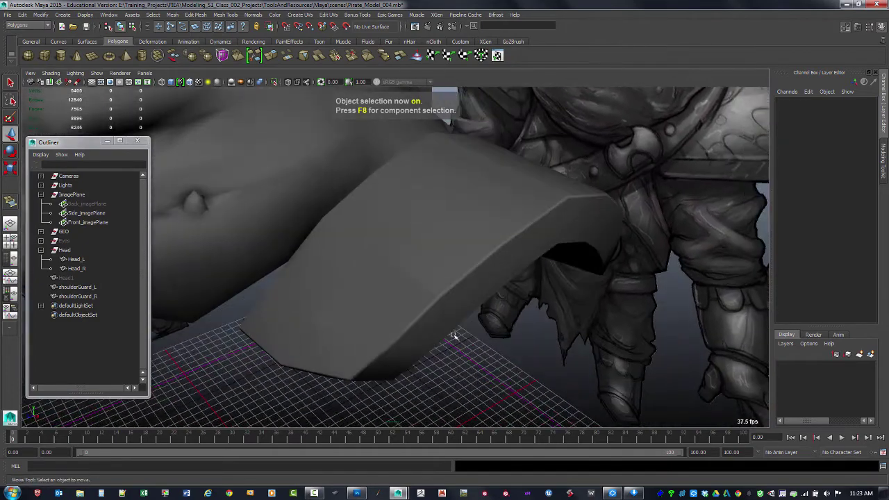
pyautogui.keyDown('alt'); pyautogui.moveTo(389, 305); pyautogui.dragTo(414, 279); pyautogui.keyUp('alt')
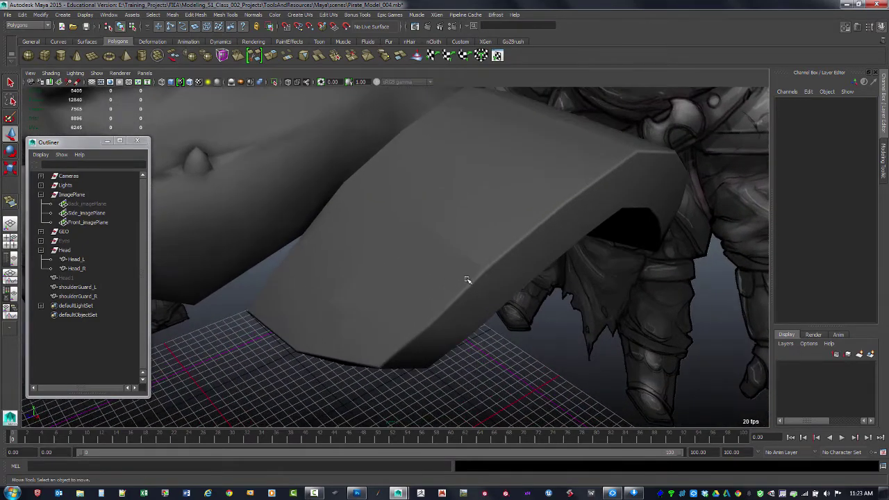
# Delete the patched face on shoulderGuard_L to open up the geometry beneath it.
pyautogui.click(486, 264)
pyautogui.keyDown('alt'); pyautogui.moveTo(482, 274); pyautogui.dragTo(426, 259); pyautogui.keyUp('alt')
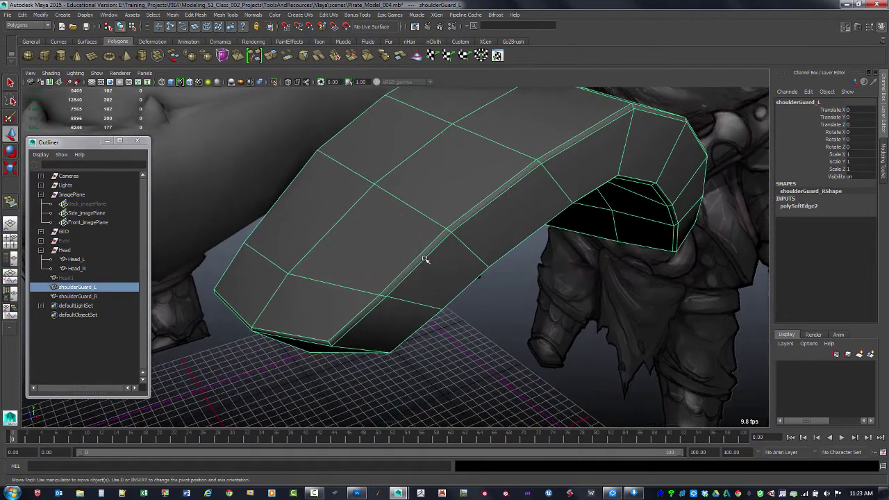
pyautogui.press('F11')
pyautogui.click(403, 259)
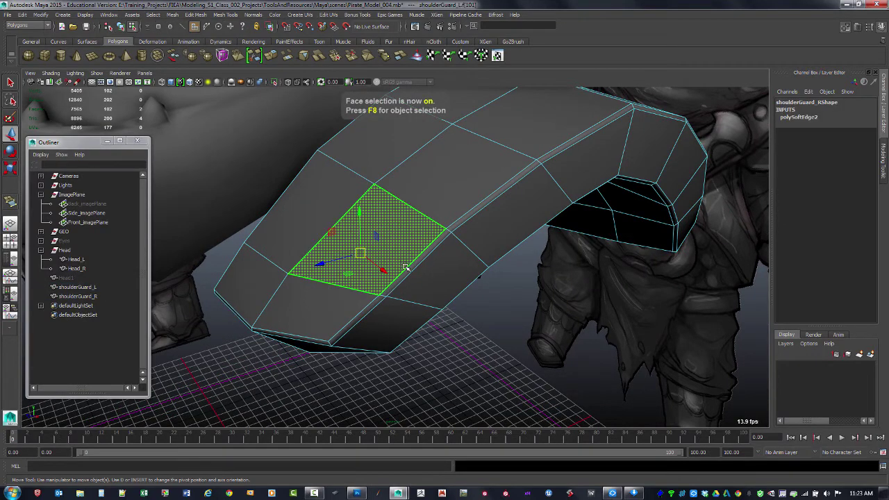
pyautogui.press('f')
pyautogui.keyDown('alt'); pyautogui.moveTo(432, 279); pyautogui.dragTo(497, 281); pyautogui.keyUp('alt')
pyautogui.press('Delete')
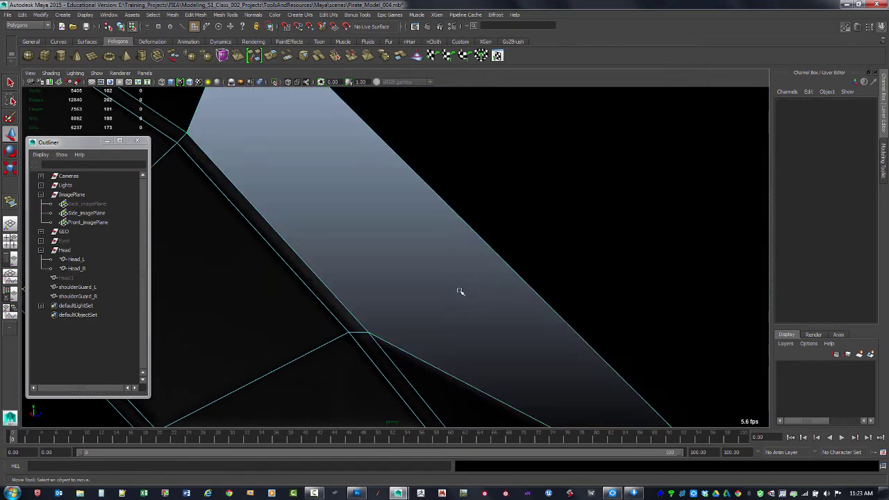
# Examine the inner faces through the hole in shoulderGuard_L and undo the face deletion.
pyautogui.keyDown('alt'); pyautogui.moveTo(416, 330); pyautogui.dragTo(397, 314); pyautogui.keyUp('alt')
pyautogui.keyDown('alt'); pyautogui.moveTo(428, 240); pyautogui.dragTo(411, 210, button='middle'); pyautogui.keyUp('alt')
pyautogui.keyDown('alt'); pyautogui.moveTo(426, 280); pyautogui.dragTo(597, 341, button='right'); pyautogui.keyUp('alt')
pyautogui.keyDown('alt'); pyautogui.moveTo(597, 341); pyautogui.dragTo(643, 327); pyautogui.keyUp('alt')
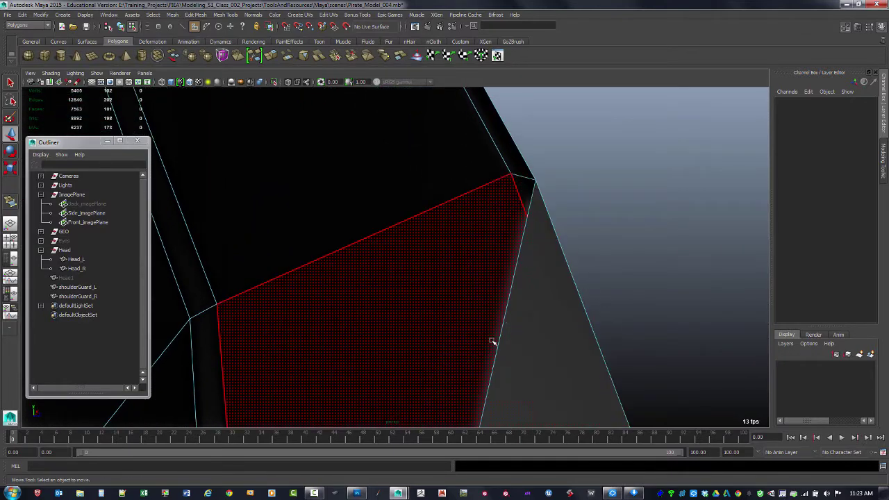
pyautogui.keyDown('alt'); pyautogui.moveTo(579, 228); pyautogui.dragTo(256, 372); pyautogui.keyUp('alt')
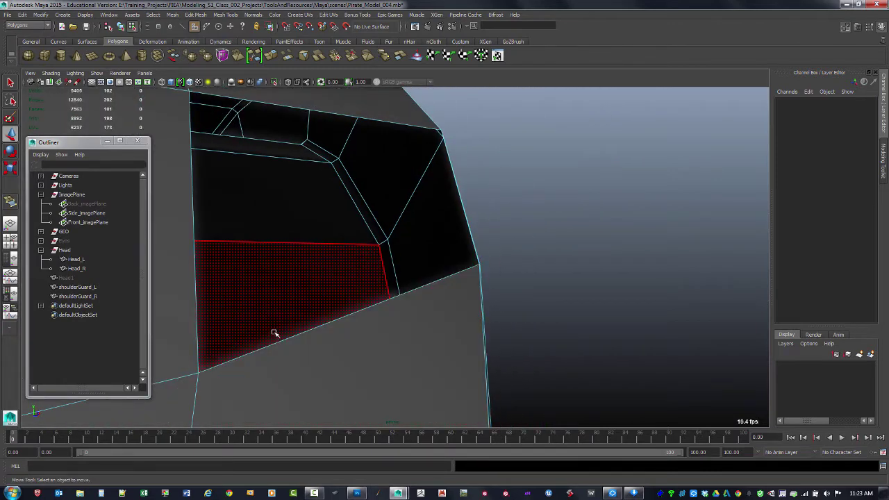
pyautogui.hotkey('ctrl', 'z')
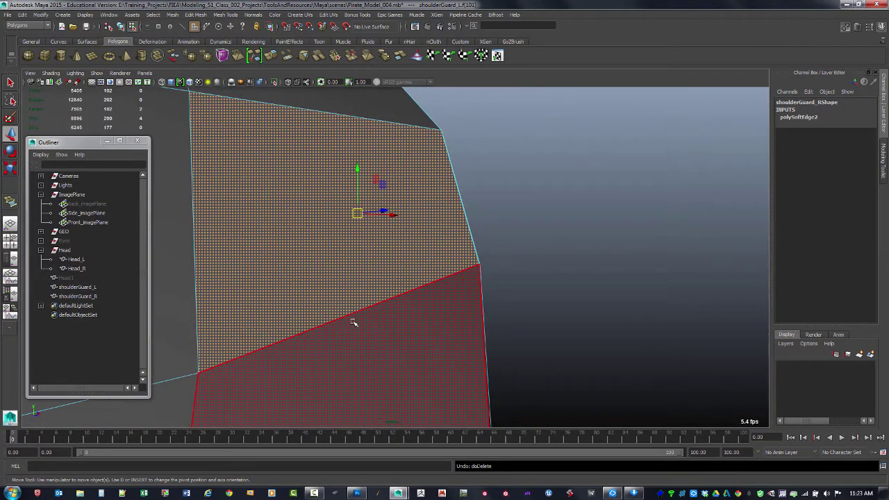
# Pull the selected overlapping face on shoulderGuard_L outward to expose the stray extruded block.
pyautogui.keyDown('alt'); pyautogui.moveTo(394, 197); pyautogui.dragTo(426, 263); pyautogui.keyUp('alt')
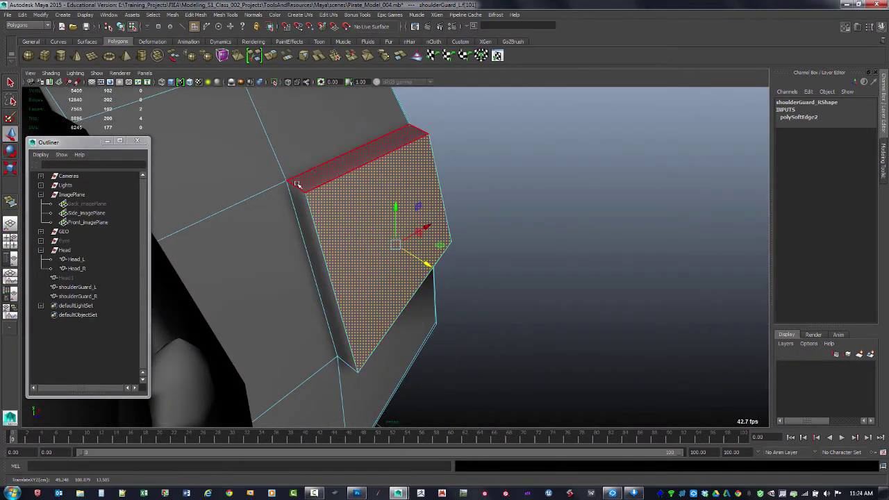
pyautogui.keyDown('alt'); pyautogui.moveTo(330, 288); pyautogui.dragTo(391, 274); pyautogui.keyUp('alt')
pyautogui.moveTo(444, 256); pyautogui.dragTo(448, 277)
pyautogui.keyDown('alt'); pyautogui.moveTo(378, 160); pyautogui.dragTo(422, 233); pyautogui.keyUp('alt')
# Select the raised face of the extruded block, grow the selection to its side faces and delete them.
pyautogui.click(378, 228)
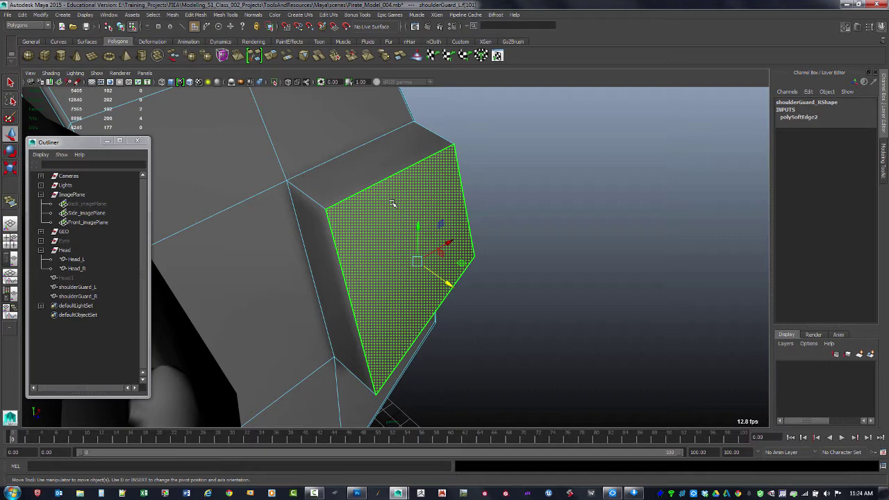
pyautogui.hotkey('shift', '.')
pyautogui.keyDown('alt'); pyautogui.moveTo(392, 203); pyautogui.dragTo(445, 224); pyautogui.keyUp('alt')
pyautogui.press('Delete')
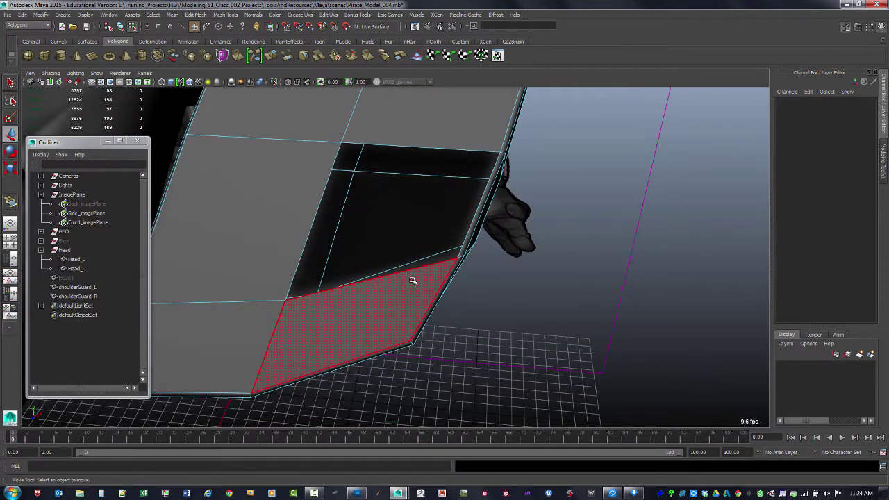
# Fill the hole in shoulderGuard_L with a new face using Append to Polygon between its boundary edges.
pyautogui.press('F8')
pyautogui.keyDown('shift'); pyautogui.moveTo(395, 298); pyautogui.dragTo(438, 294, button='right'); pyautogui.keyUp('shift')
pyautogui.click(450, 149)
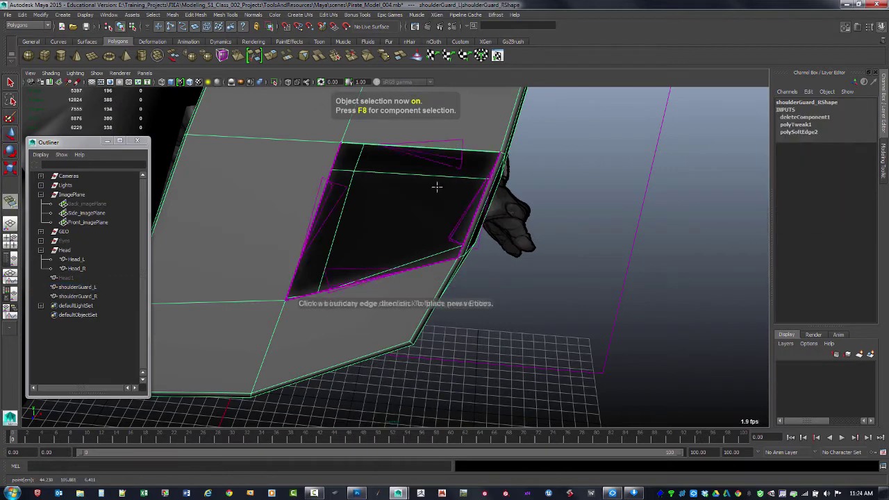
pyautogui.click(409, 269)
pyautogui.click(408, 264)
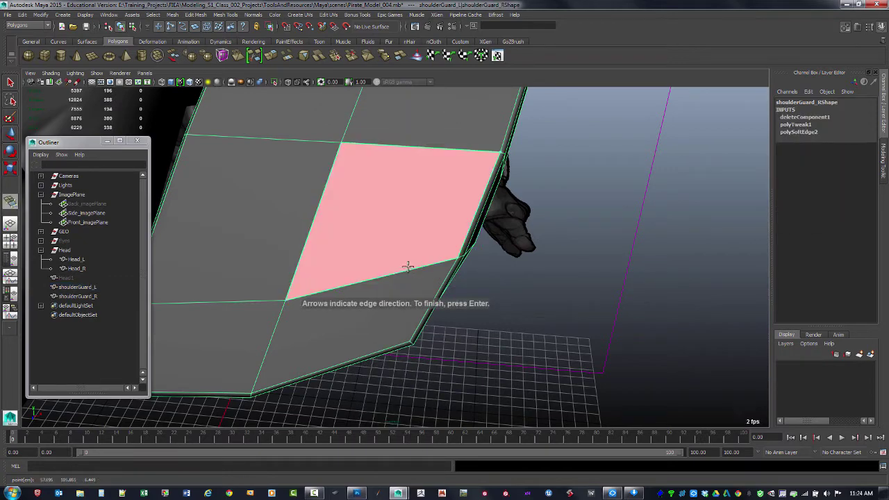
pyautogui.press('Return')
pyautogui.keyDown('alt'); pyautogui.moveTo(392, 306); pyautogui.dragTo(453, 268); pyautogui.keyUp('alt')
# Undo the appended face and the deletion of the extruded block's faces, and clear the selection.
pyautogui.hotkey('ctrl', 'z')
pyautogui.hotkey('ctrl', 'z')
pyautogui.hotkey('ctrl', 'z')
pyautogui.click(546, 189)
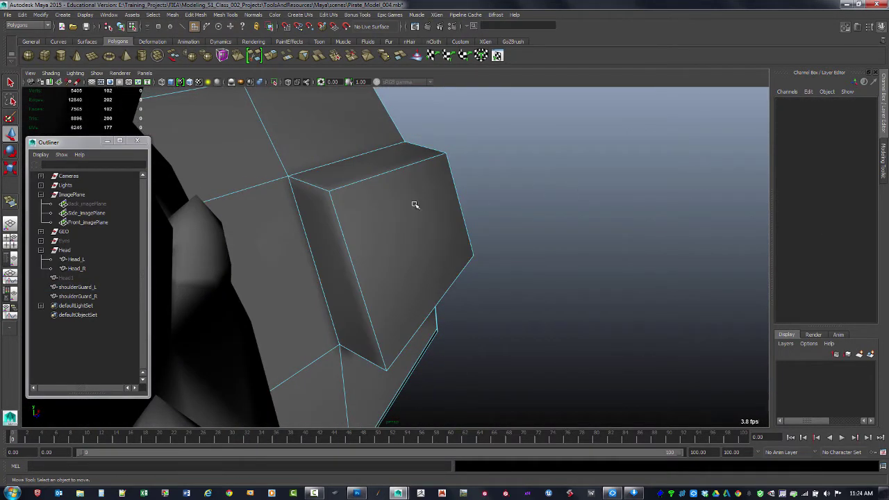
# Select the raised face and its surrounding faces, convert them to edges and try deleting all of those edges.
pyautogui.keyDown('alt'); pyautogui.moveTo(477, 213); pyautogui.dragTo(471, 215); pyautogui.keyUp('alt')
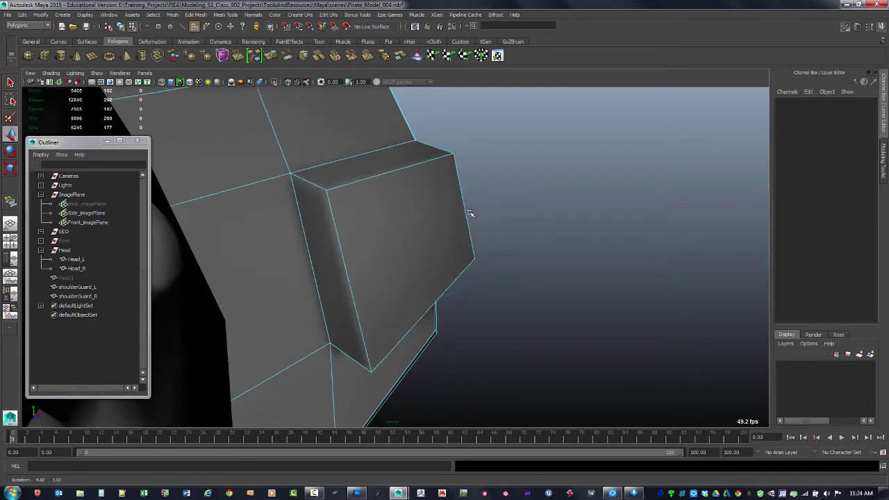
pyautogui.click(425, 259)
pyautogui.click(514, 218)
pyautogui.click(413, 258)
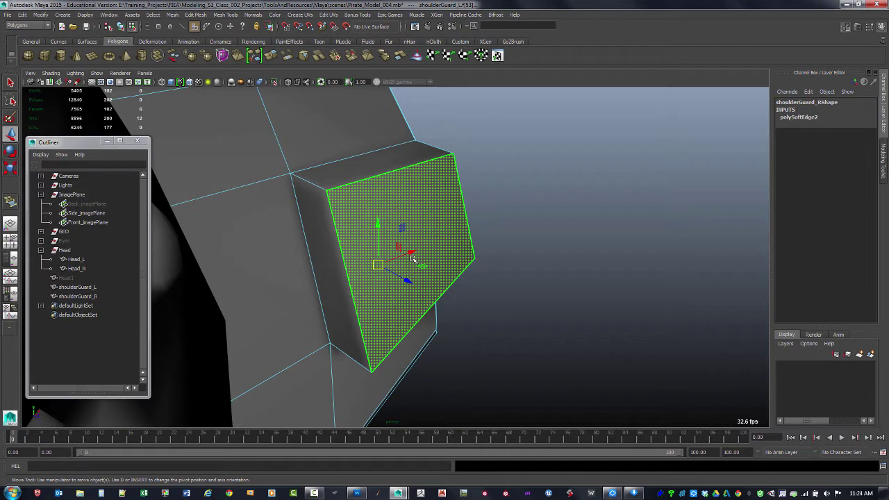
pyautogui.hotkey('ctrl', 'F10')
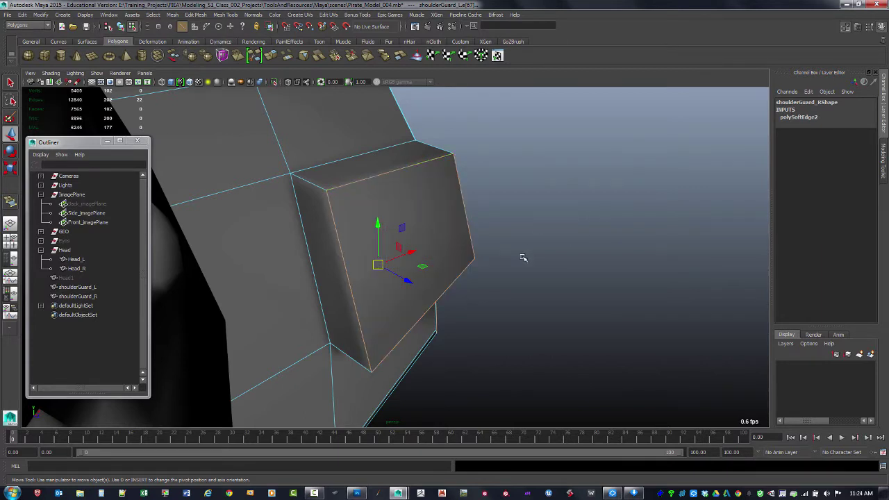
pyautogui.press('Delete')
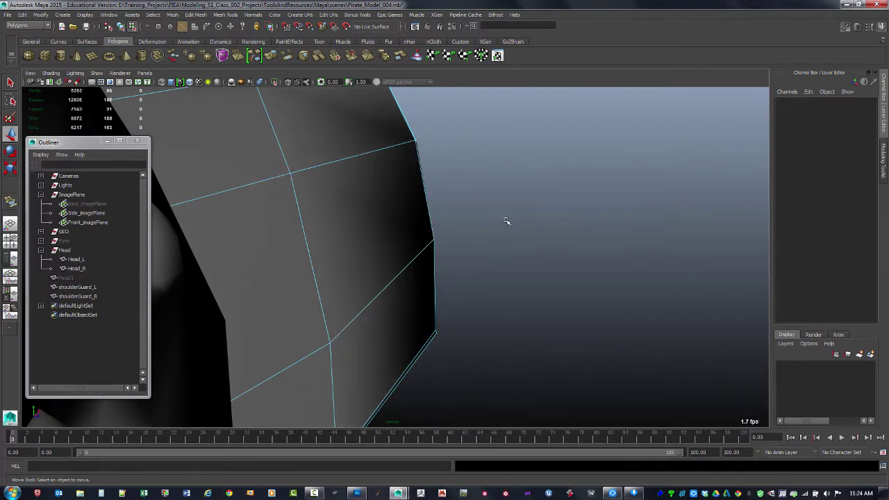
# Undo the edge deletion, deselect the neighboring rim edges, and delete only the extruded block's edges from shoulderGuard_L.
pyautogui.keyDown('alt'); pyautogui.moveTo(581, 225); pyautogui.dragTo(481, 321); pyautogui.keyUp('alt')
pyautogui.doubleClick(479, 221)
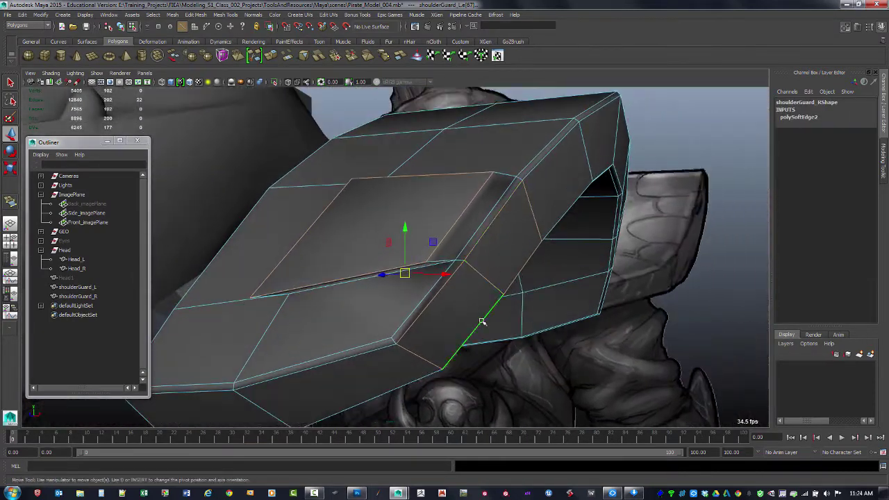
pyautogui.keyDown('ctrl'); pyautogui.moveTo(458, 240); pyautogui.dragTo(458, 238); pyautogui.keyUp('ctrl')
pyautogui.keyDown('ctrl'); pyautogui.moveTo(411, 371); pyautogui.dragTo(443, 335); pyautogui.keyUp('ctrl')
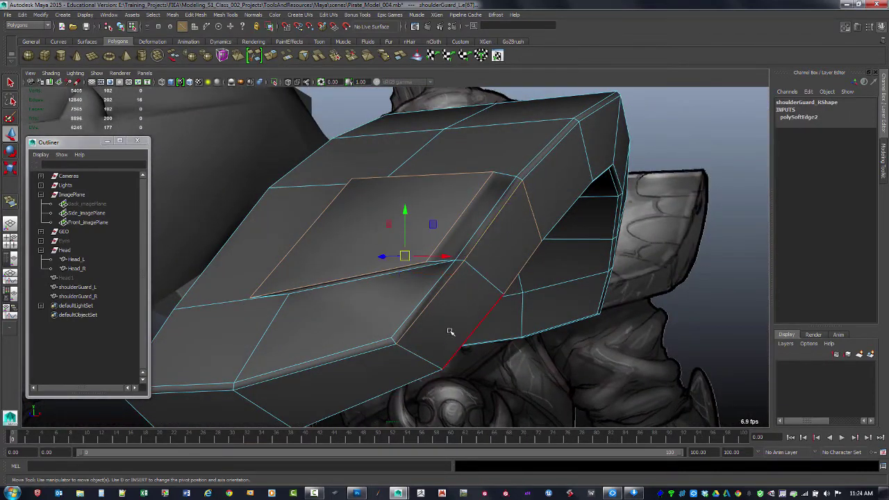
pyautogui.rightClick(451, 326)
pyautogui.moveTo(450, 329); pyautogui.dragTo(451, 261, button='right')
pyautogui.keyDown('ctrl'); pyautogui.moveTo(450, 373); pyautogui.dragTo(446, 371); pyautogui.keyUp('ctrl')
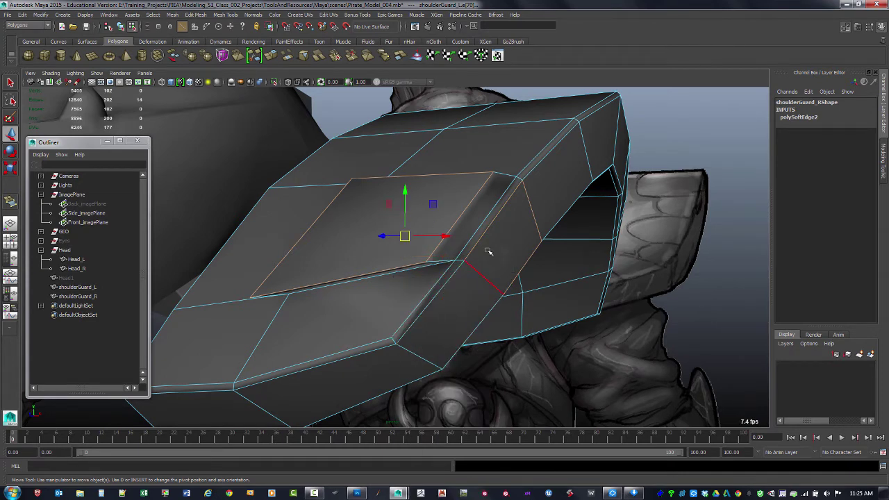
pyautogui.keyDown('ctrl'); pyautogui.moveTo(517, 172); pyautogui.dragTo(533, 250); pyautogui.keyUp('ctrl')
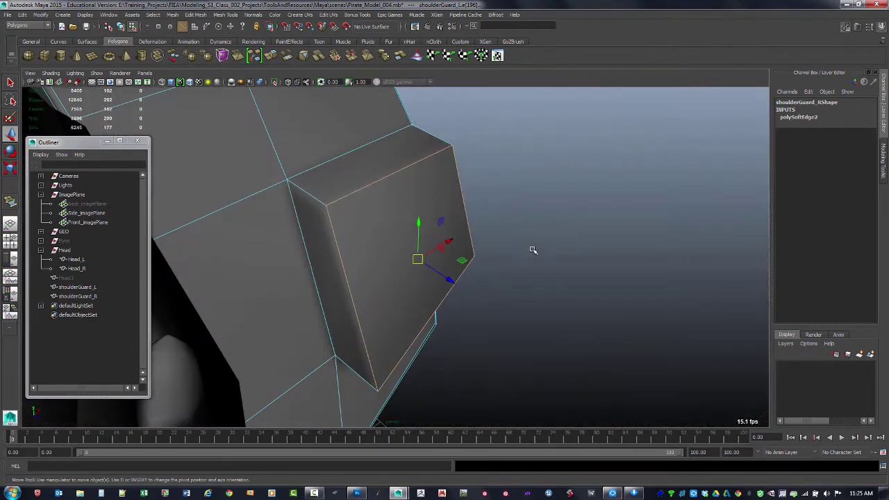
pyautogui.press('Delete')
pyautogui.moveTo(532, 251)
pyautogui.keyDown('alt'); pyautogui.mouseDown(button='right')
pyautogui.moveTo(548, 279)
pyautogui.moveTo(550, 246)
pyautogui.mouseUp(button='right'); pyautogui.keyUp('alt')
pyautogui.keyDown('alt'); pyautogui.moveTo(550, 246); pyautogui.dragTo(547, 283); pyautogui.keyUp('alt')
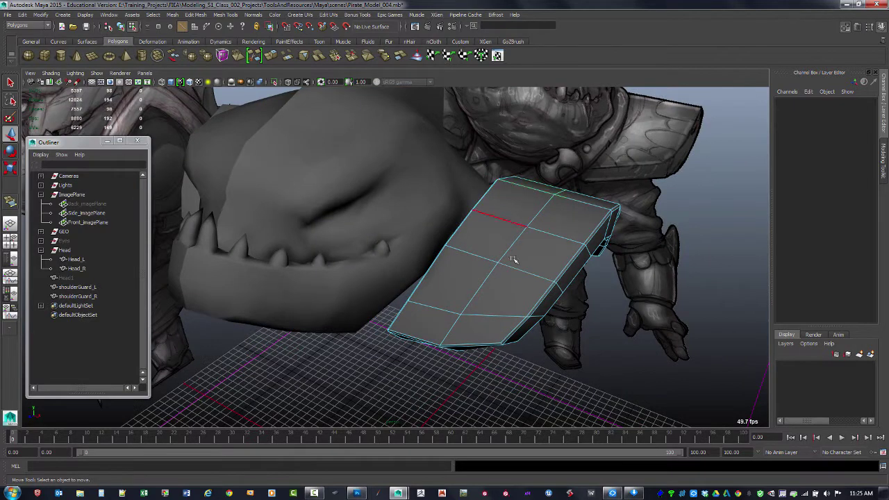
# Return to object selection, delete the construction history of shoulderGuard_L and deselect it.
pyautogui.press('F8')
pyautogui.hotkey('alt', 'shift', 'd')
pyautogui.click(687, 240)
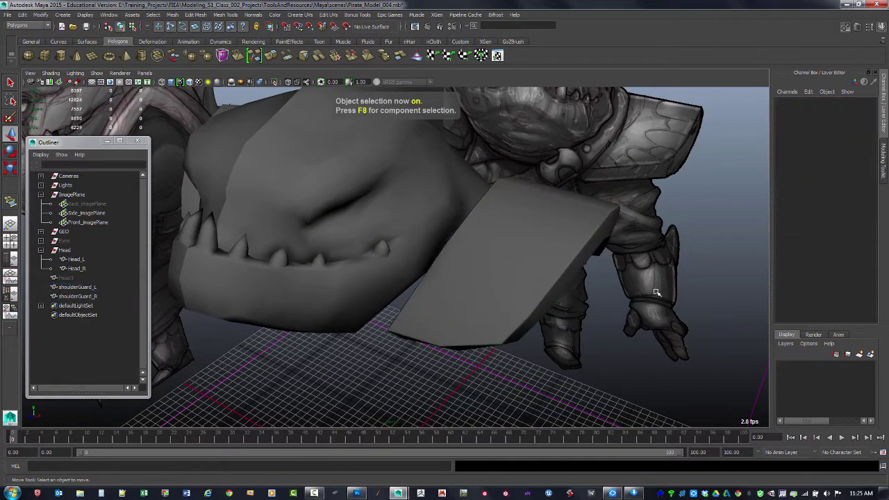
pyautogui.keyDown('alt'); pyautogui.moveTo(658, 291); pyautogui.dragTo(557, 303); pyautogui.keyUp('alt')
# Select shoulderGuard_L, open the mesh Cleanup options and reset their settings.
pyautogui.click(541, 271)
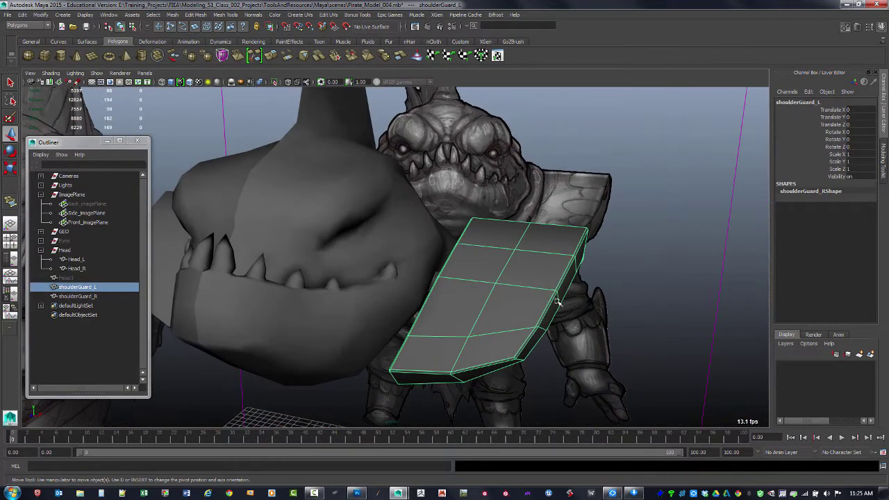
pyautogui.keyDown('alt'); pyautogui.moveTo(512, 247); pyautogui.dragTo(534, 246, button='middle'); pyautogui.keyUp('alt')
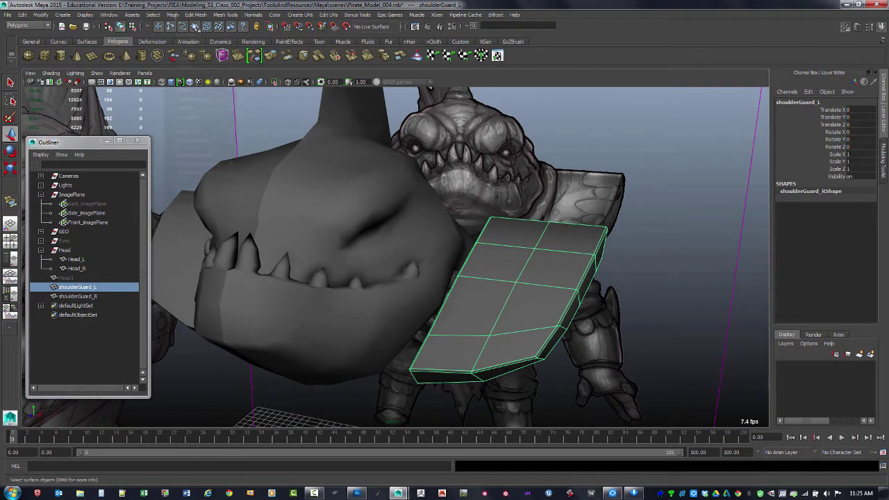
pyautogui.click(172, 15)
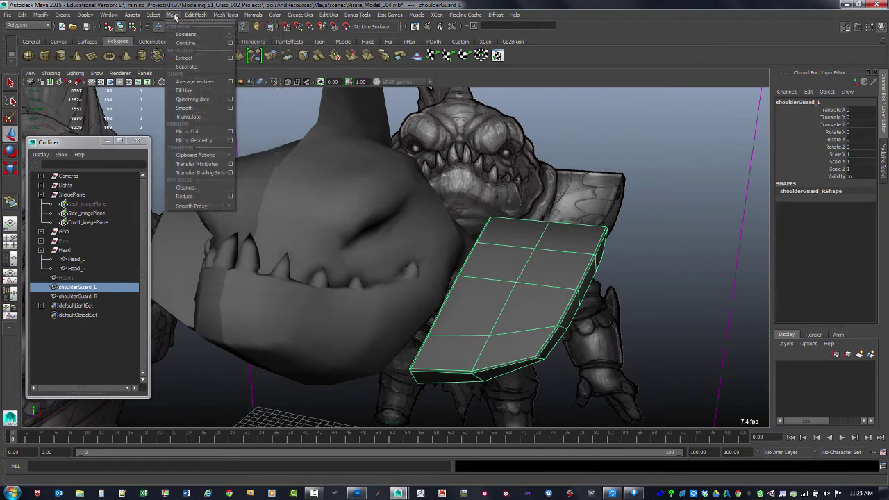
pyautogui.click(202, 189)
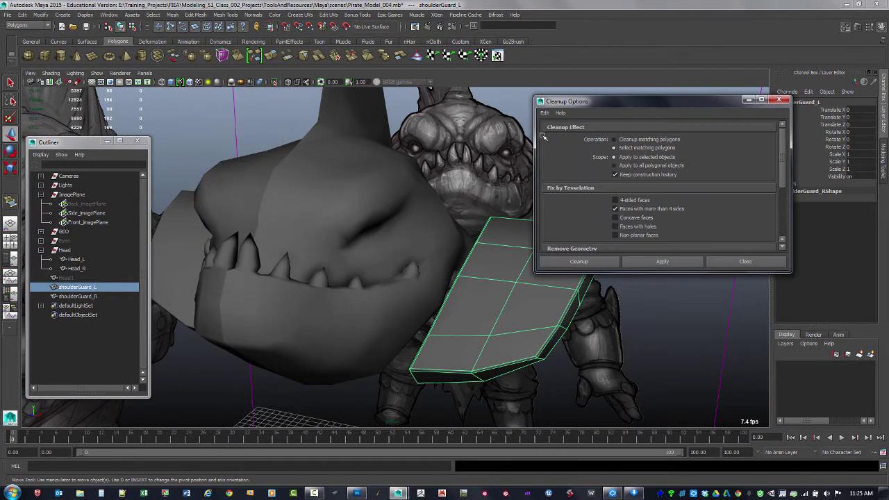
pyautogui.moveTo(642, 103); pyautogui.dragTo(659, 61)
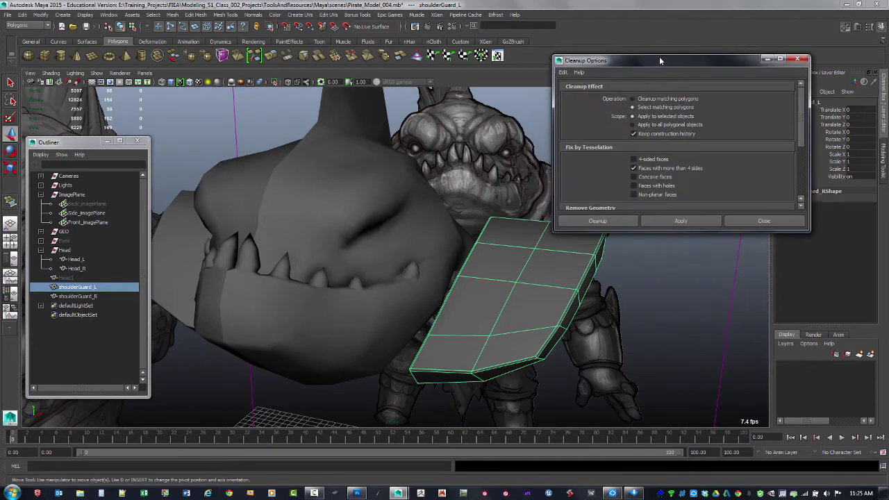
pyautogui.click(562, 71)
pyautogui.click(575, 89)
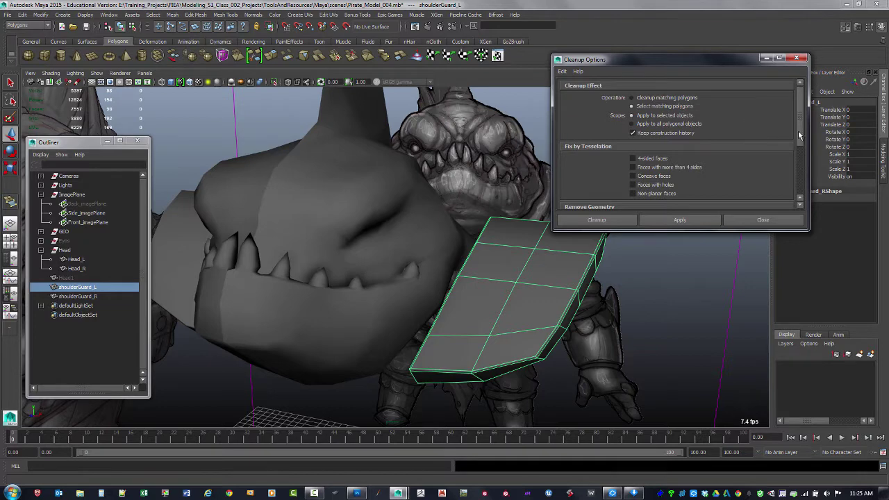
pyautogui.scroll(-3, 794, 138)
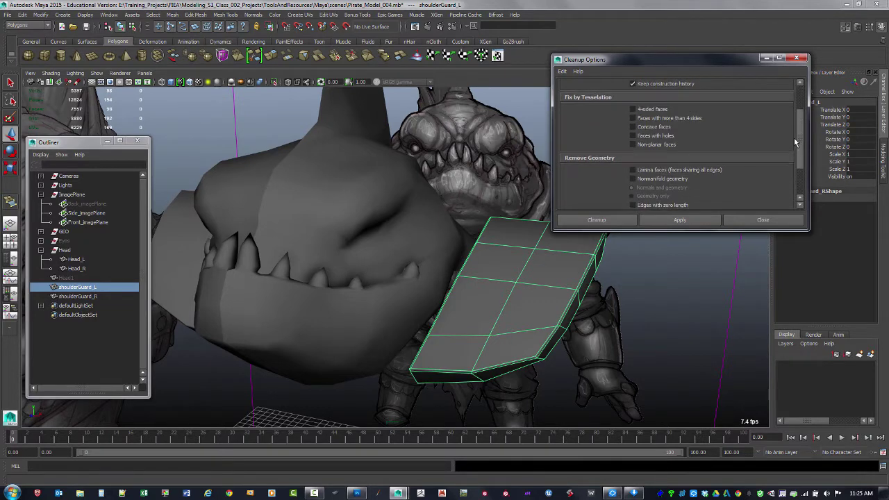
pyautogui.moveTo(795, 133); pyautogui.dragTo(795, 131)
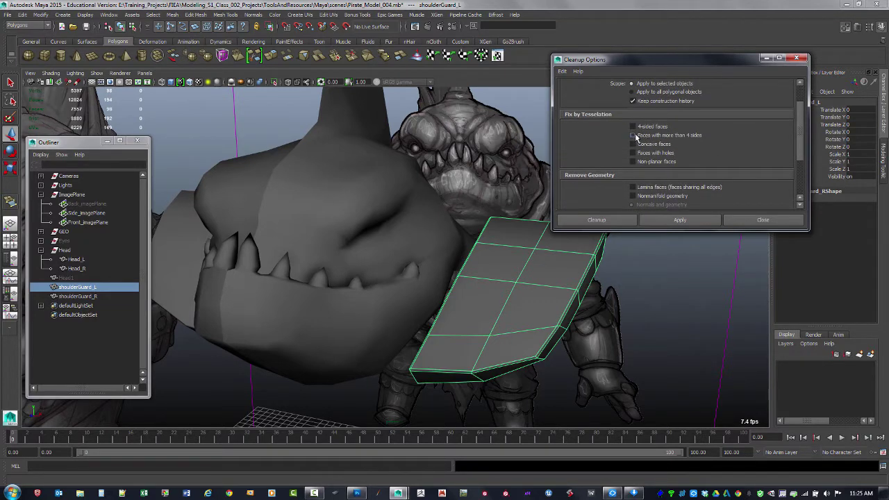
# Run Cleanup on Head_L to select its faces with more than 4 sides.
pyautogui.click(419, 255)
pyautogui.click(637, 136)
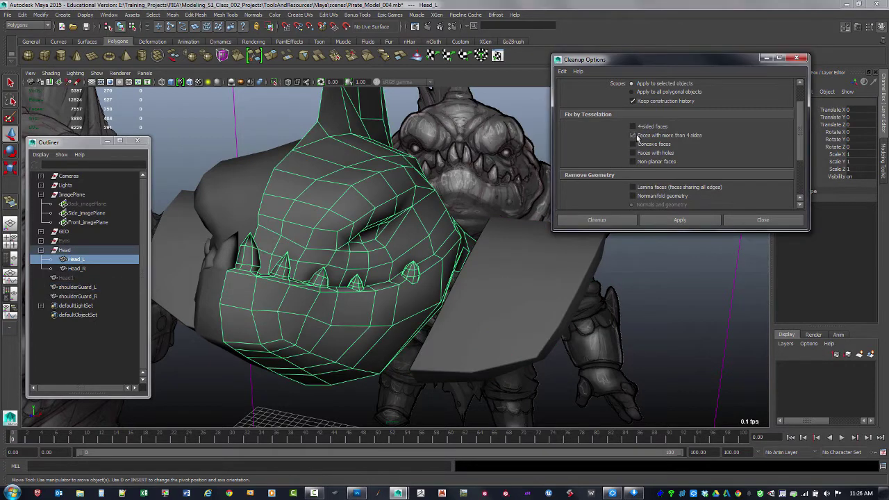
pyautogui.click(672, 221)
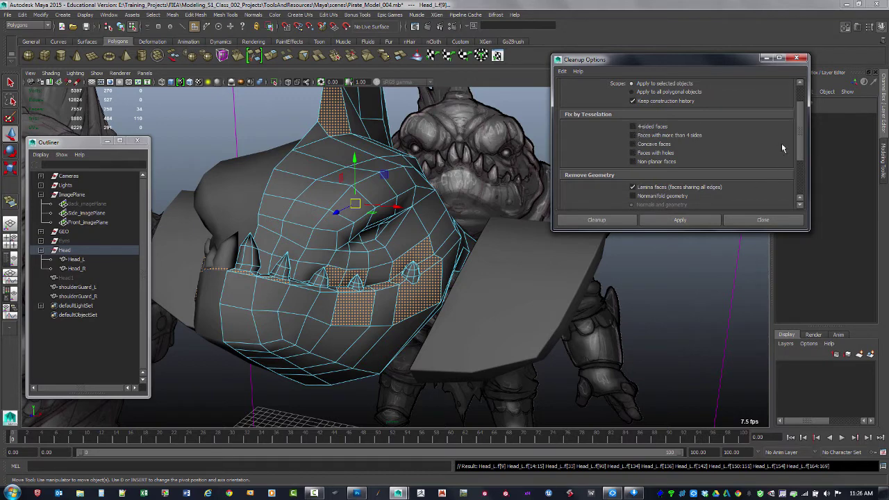
# Check Head_L for lamina faces with Cleanup, and close the Cleanup options.
pyautogui.scroll(-1, 802, 139)
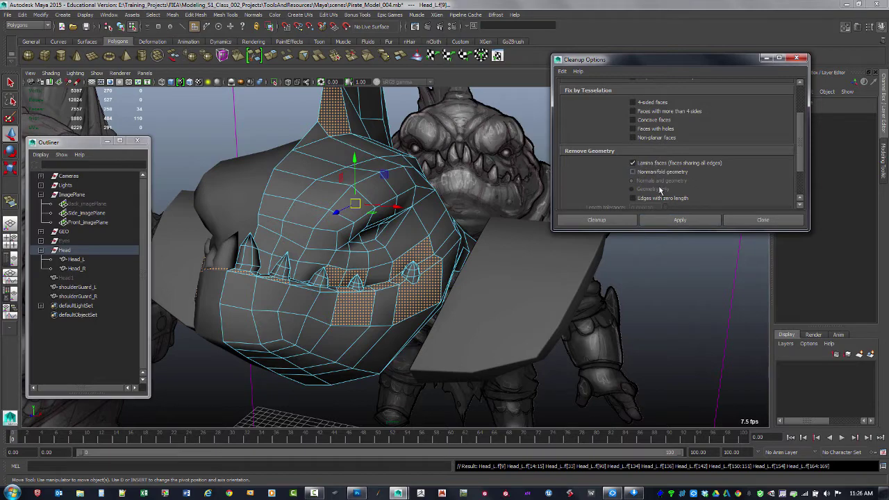
pyautogui.click(666, 220)
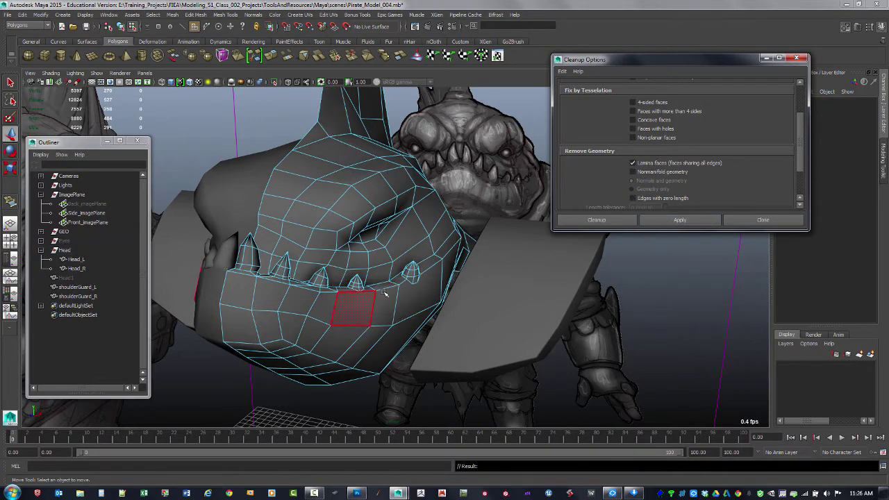
pyautogui.moveTo(412, 277)
pyautogui.keyDown('alt'); pyautogui.mouseDown()
pyautogui.moveTo(402, 275)
pyautogui.moveTo(412, 272)
pyautogui.mouseUp(); pyautogui.keyUp('alt')
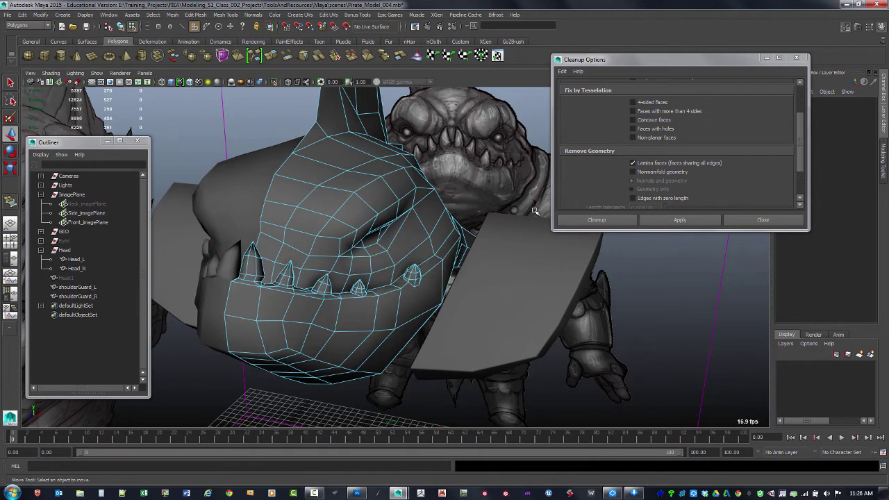
pyautogui.moveTo(799, 131); pyautogui.dragTo(804, 104)
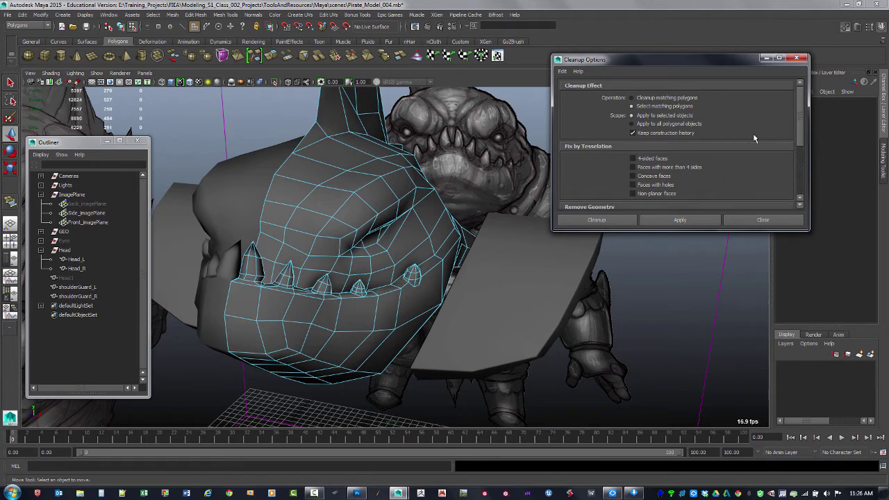
pyautogui.click(797, 59)
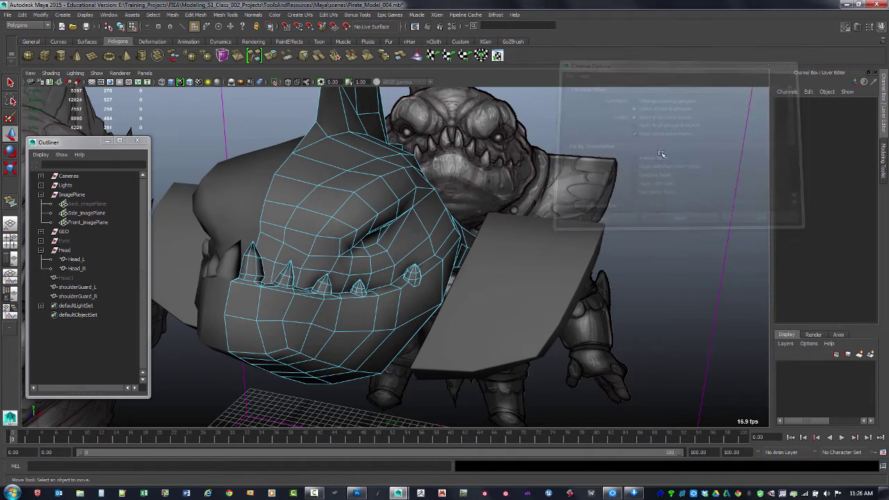
# Return to object selection, deselect the head mesh and collapse the Head group in the Outliner.
pyautogui.press('F8')
pyautogui.click(674, 218)
pyautogui.keyDown('alt'); pyautogui.moveTo(674, 218); pyautogui.dragTo(646, 199); pyautogui.keyUp('alt')
pyautogui.click(42, 250)
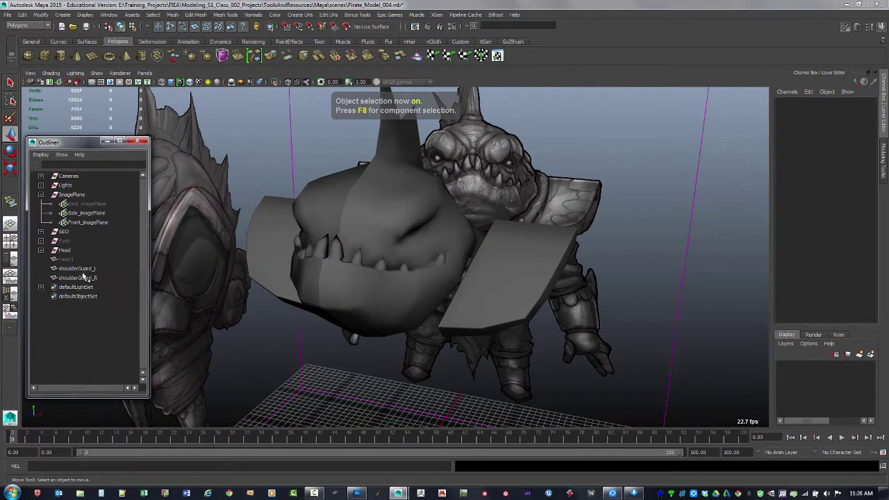
# Group shoulderGuard_L and shoulderGuard_R together and rename the group to shoulder.
pyautogui.click(80, 268)
pyautogui.moveTo(80, 269); pyautogui.dragTo(56, 269)
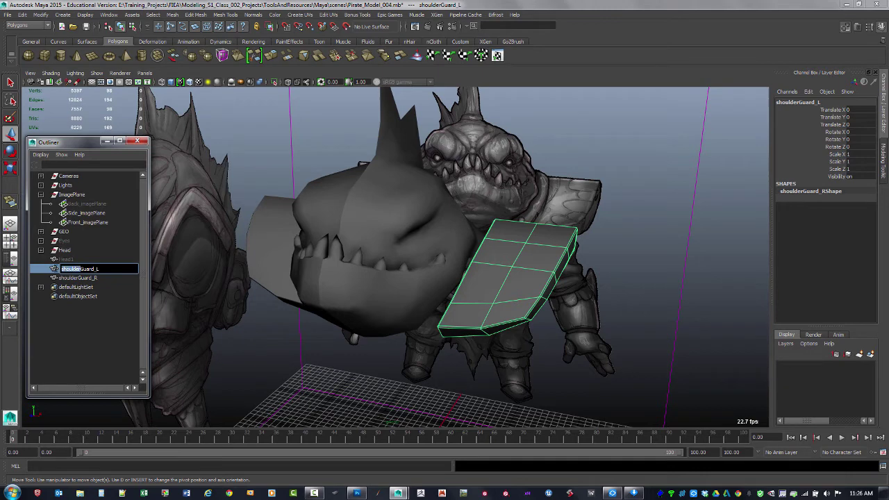
pyautogui.click(86, 279)
pyautogui.keyDown('ctrl'); pyautogui.click(86, 269); pyautogui.keyUp('ctrl')
pyautogui.hotkey('ctrl', 'g')
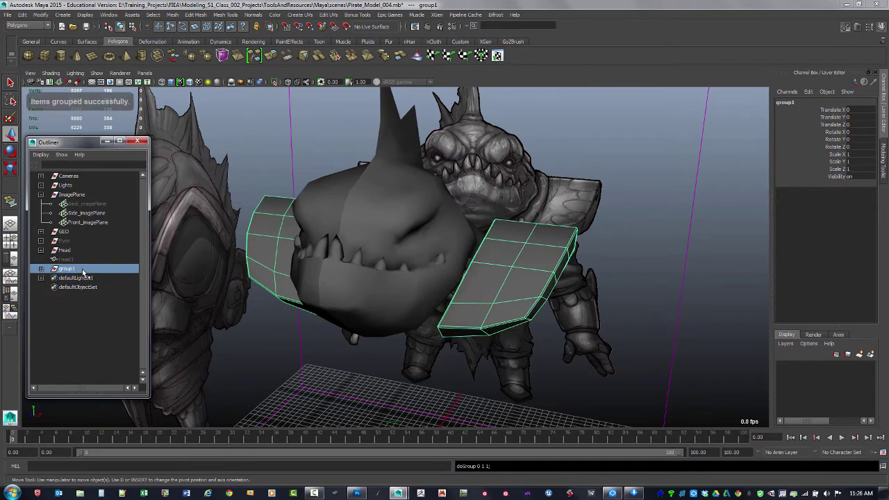
pyautogui.doubleClick(69, 269)
pyautogui.write('shoulder')
pyautogui.press('Return')
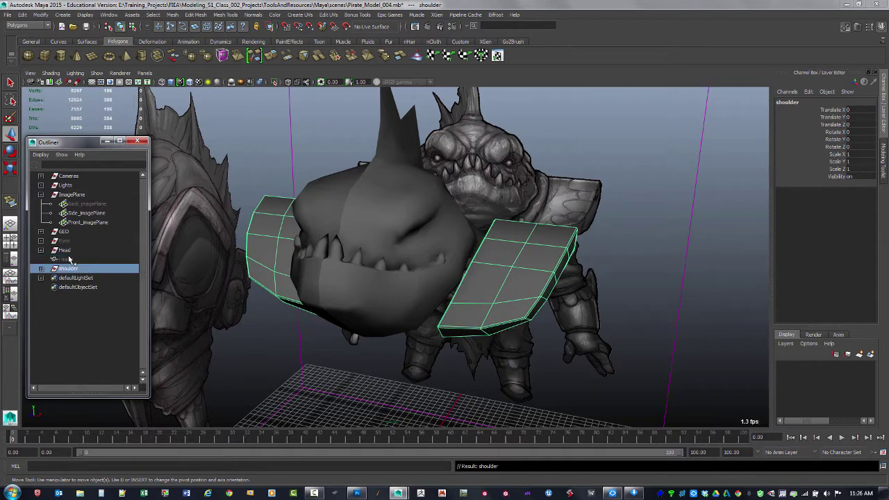
# Move the shoulder group directly below the Head group in the Outliner and collapse the ImagePlane group.
pyautogui.click(69, 259)
pyautogui.click(69, 269)
pyautogui.moveTo(73, 270); pyautogui.dragTo(75, 260, button='middle')
pyautogui.moveTo(74, 261); pyautogui.dragTo(74, 259)
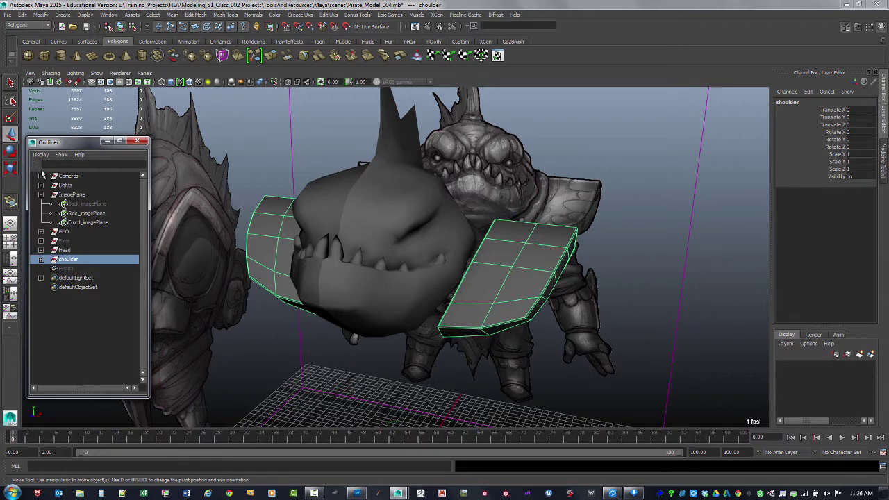
pyautogui.click(41, 194)
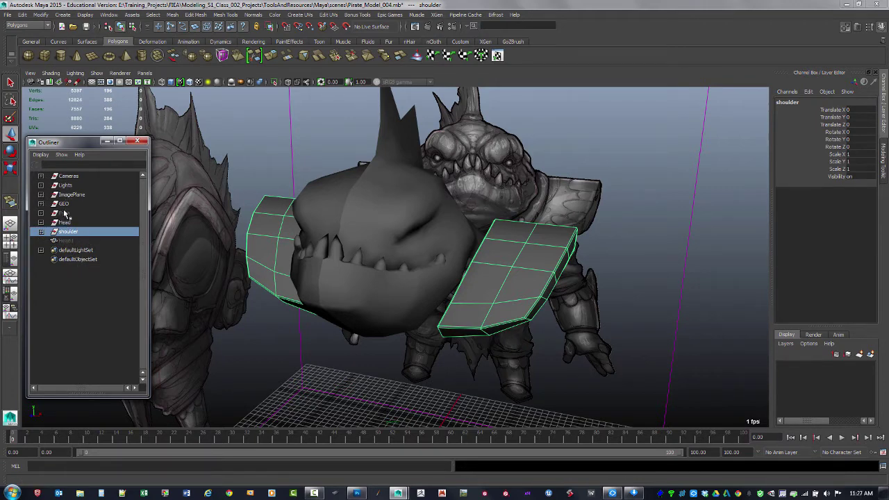
# Group the hidden eyes group, Head, shoulder and Head1 together and rename the new group to BuildTep.
pyautogui.click(64, 213)
pyautogui.keyDown('shift'); pyautogui.click(72, 242); pyautogui.keyUp('shift')
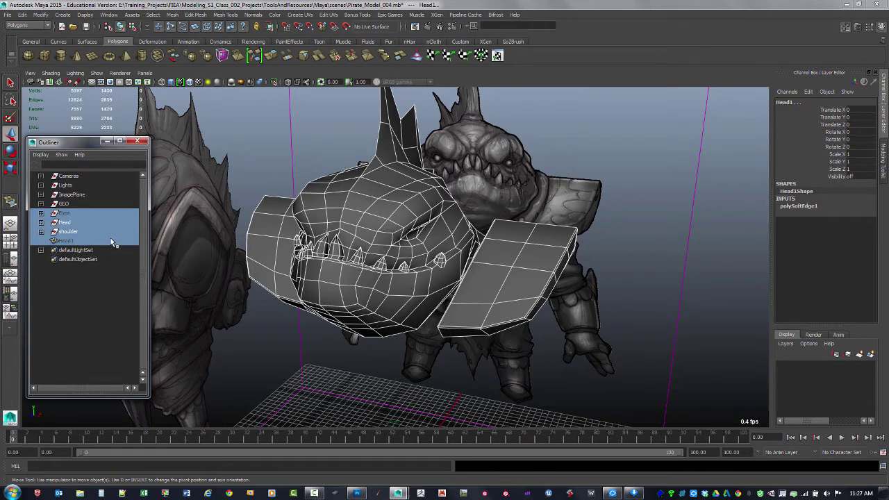
pyautogui.hotkey('ctrl', 'g')
pyautogui.doubleClick(68, 213)
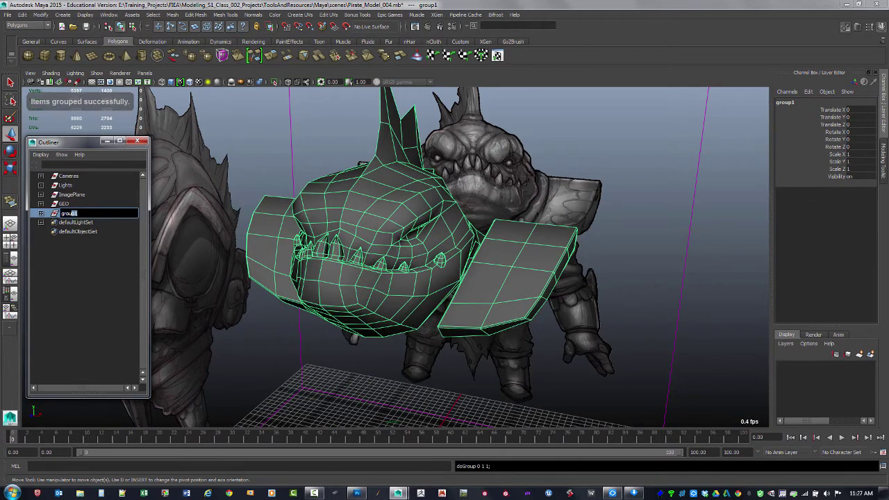
pyautogui.write('Bulldog')
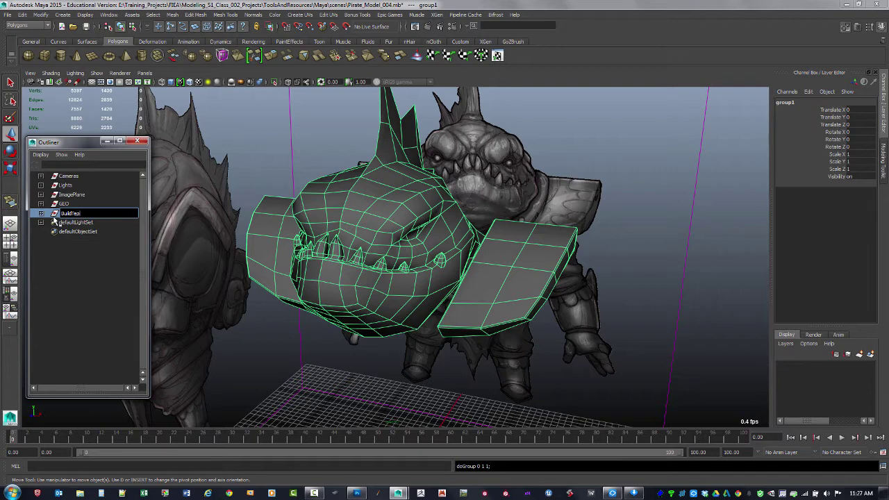
pyautogui.press('Return')
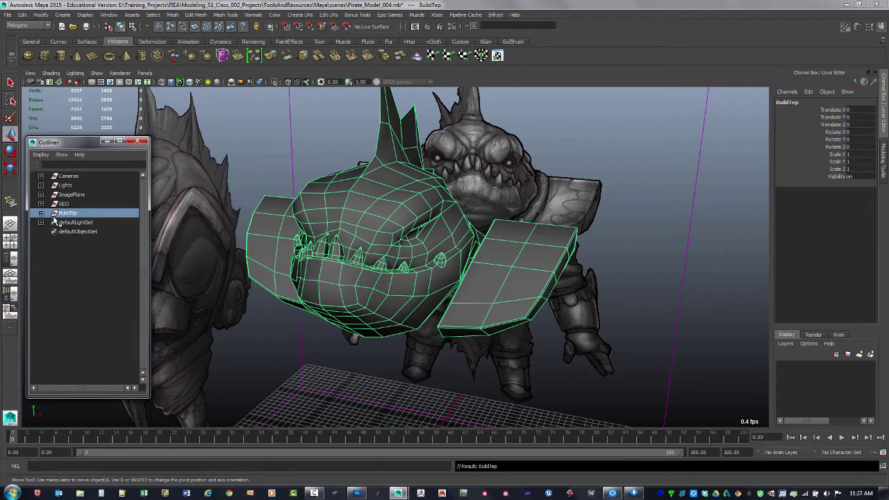
# Expand the BuildTep group and select both shoulder guards and both head halves in the perspective view.
pyautogui.click(646, 216)
pyautogui.keyDown('alt'); pyautogui.moveTo(646, 215); pyautogui.dragTo(512, 318); pyautogui.keyUp('alt')
pyautogui.click(40, 212)
pyautogui.click(532, 274)
pyautogui.click(512, 363)
pyautogui.keyDown('alt'); pyautogui.moveTo(511, 363); pyautogui.dragTo(506, 310); pyautogui.keyUp('alt')
pyautogui.click(497, 289)
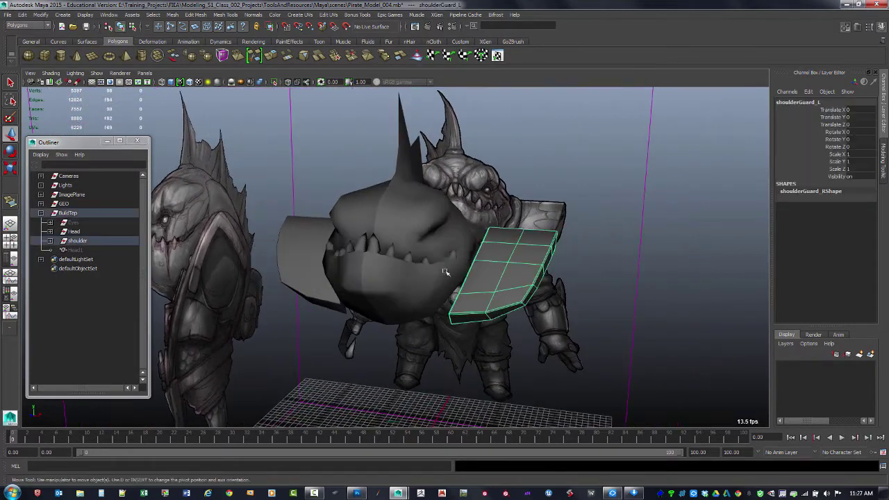
pyautogui.keyDown('shift'); pyautogui.click(398, 280); pyautogui.keyUp('shift')
pyautogui.keyDown('shift'); pyautogui.click(343, 281); pyautogui.keyUp('shift')
pyautogui.keyDown('shift'); pyautogui.click(309, 271); pyautogui.keyUp('shift')
# Examine how the selected head and shoulder guards line up with the reference images in the orthographic views.
pyautogui.moveTo(509, 347)
pyautogui.keyDown('alt'); pyautogui.mouseDown()
pyautogui.moveTo(484, 352)
pyautogui.moveTo(500, 359)
pyautogui.mouseUp(); pyautogui.keyUp('alt')
pyautogui.keyDown('alt'); pyautogui.moveTo(500, 360); pyautogui.dragTo(497, 363, button='middle'); pyautogui.keyUp('alt')
pyautogui.keyDown('alt'); pyautogui.moveTo(496, 363); pyautogui.dragTo(446, 368); pyautogui.keyUp('alt')
pyautogui.press('space')
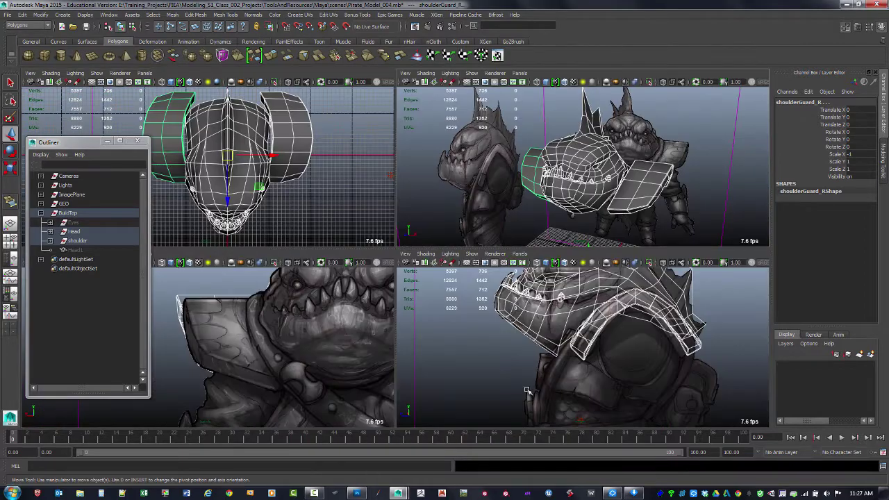
pyautogui.press('space')
pyautogui.keyDown('alt'); pyautogui.moveTo(613, 285); pyautogui.dragTo(602, 391, button='middle'); pyautogui.keyUp('alt')
pyautogui.keyDown('alt'); pyautogui.moveTo(601, 391); pyautogui.dragTo(511, 369, button='right'); pyautogui.keyUp('alt')
pyautogui.keyDown('alt'); pyautogui.moveTo(563, 303); pyautogui.dragTo(577, 334, button='middle'); pyautogui.keyUp('alt')
pyautogui.press('space')
pyautogui.press('space')
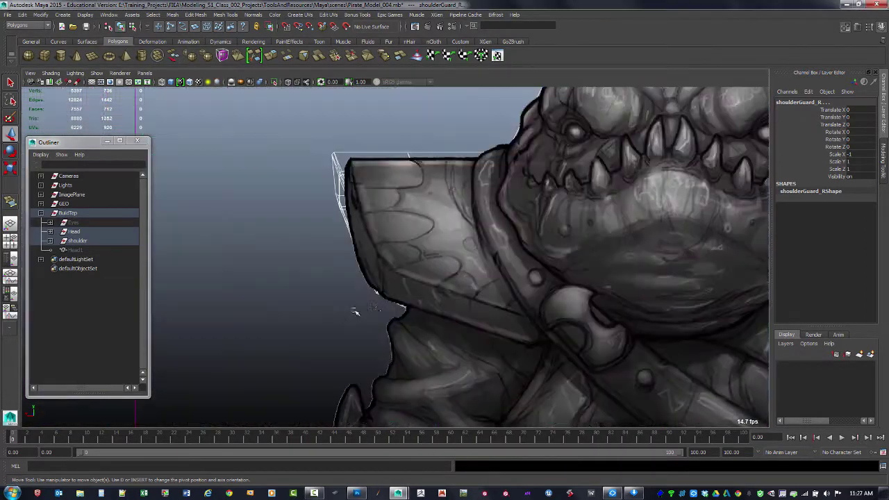
pyautogui.keyDown('alt'); pyautogui.moveTo(354, 310); pyautogui.dragTo(345, 304, button='right'); pyautogui.keyUp('alt')
pyautogui.keyDown('alt'); pyautogui.moveTo(570, 279); pyautogui.dragTo(385, 349, button='middle'); pyautogui.keyUp('alt')
pyautogui.scroll(-6, 456, 304)
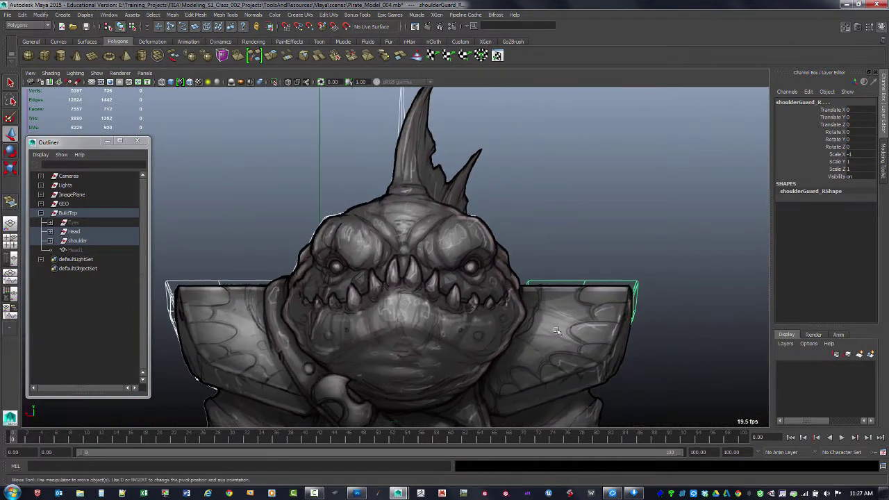
pyautogui.scroll(-2, 566, 305)
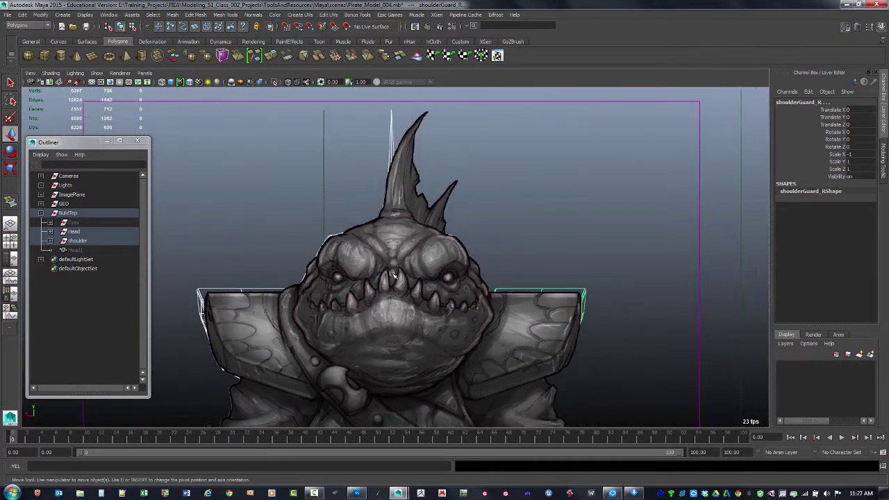
# Switch the current orthographic view to the front camera and frame the head and shoulder guards.
pyautogui.click(144, 74)
pyautogui.moveTo(171, 101)
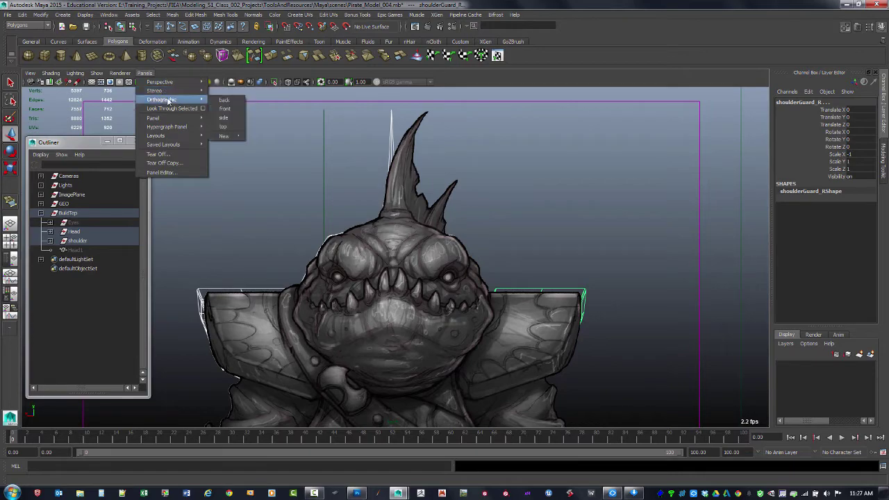
pyautogui.click(234, 111)
pyautogui.scroll(-4, 460, 222)
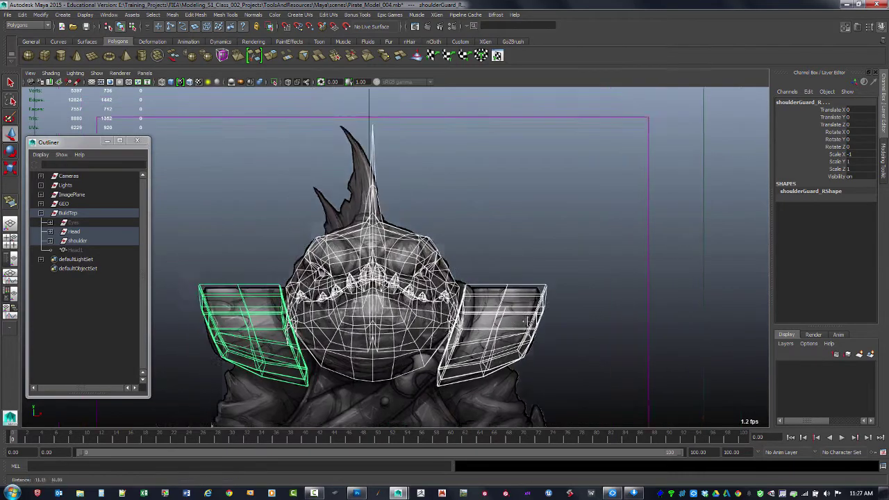
pyautogui.scroll(2, 542, 285)
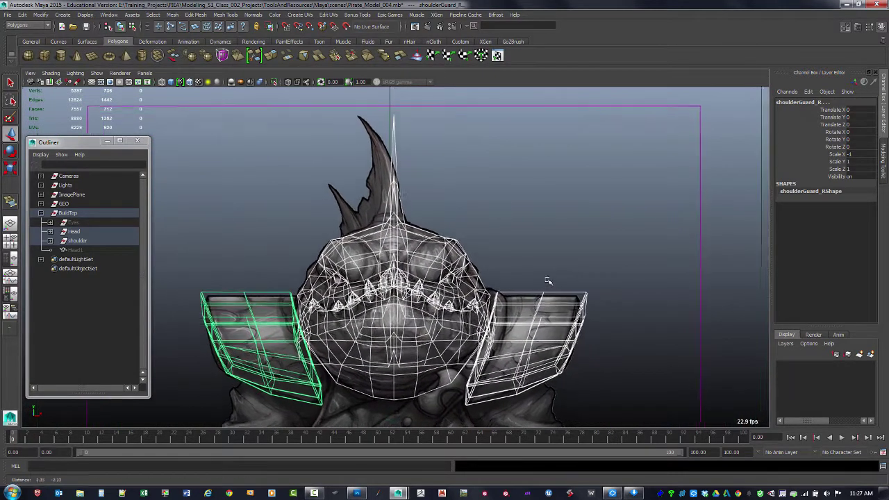
# Check the model in the four-view layout, return to the full perspective view and clear the selection.
pyautogui.press('space')
pyautogui.scroll(3, 338, 174)
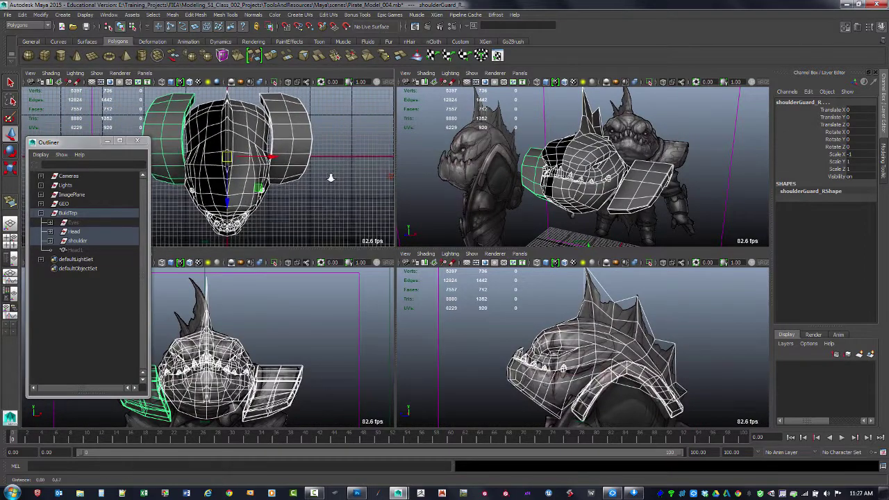
pyautogui.scroll(-1, 342, 180)
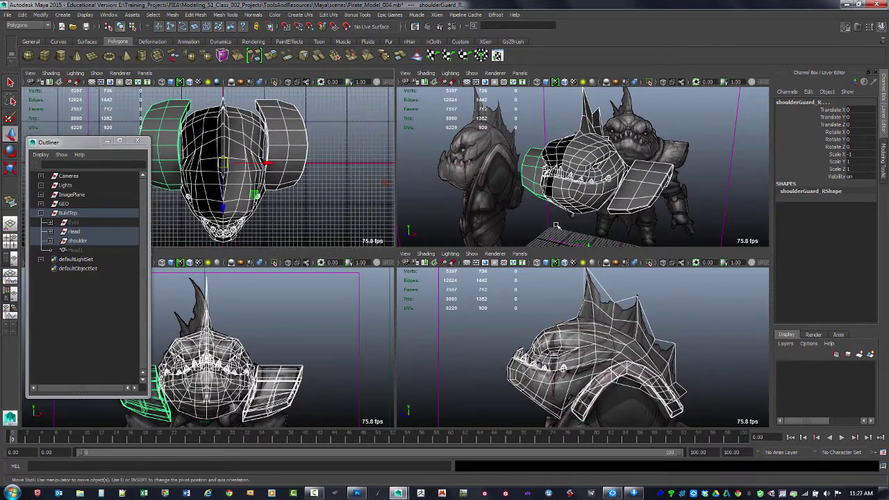
pyautogui.press('space')
pyautogui.moveTo(514, 300)
pyautogui.keyDown('alt'); pyautogui.mouseDown()
pyautogui.moveTo(501, 309)
pyautogui.moveTo(513, 308)
pyautogui.mouseUp(); pyautogui.keyUp('alt')
pyautogui.click(613, 170)
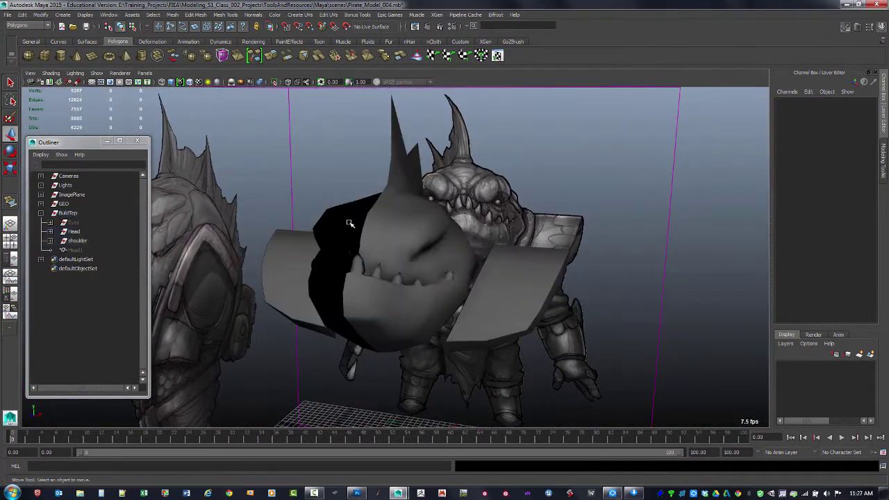
# Expand the Head group, hide and unhide the black-shaded Head_R to refresh its display, and deselect it.
pyautogui.click(351, 226)
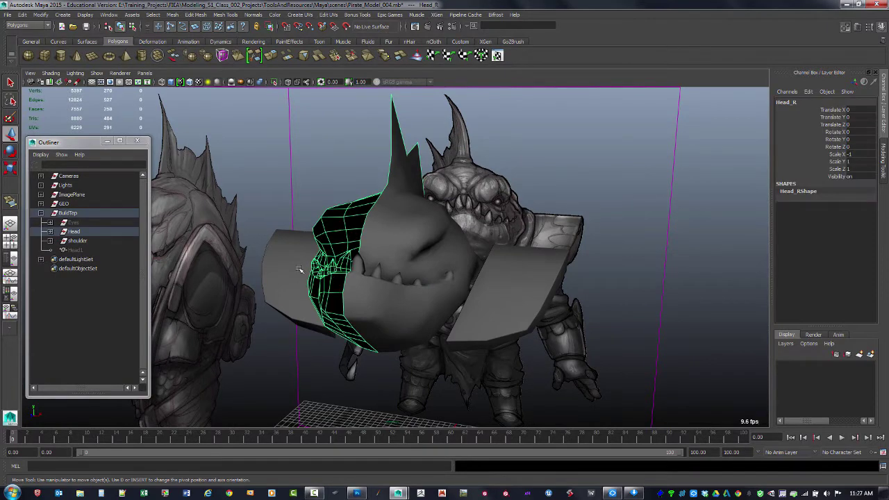
pyautogui.click(50, 231)
pyautogui.hotkey('ctrl', 'h')
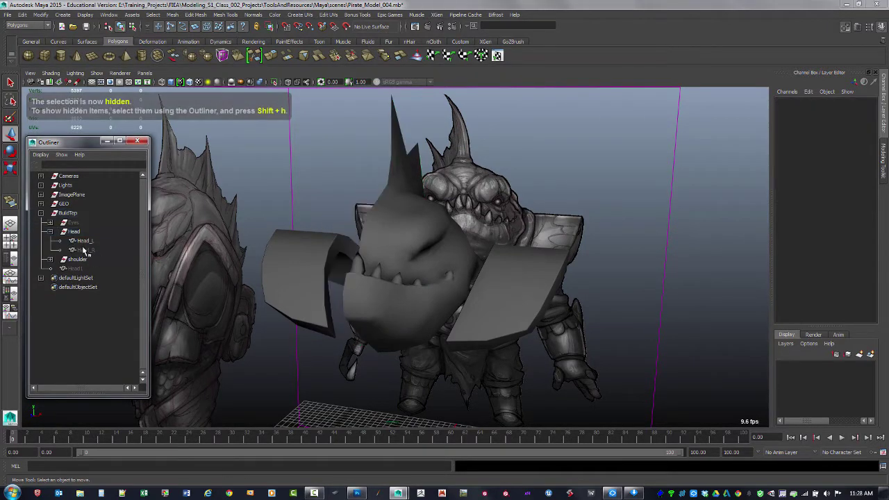
pyautogui.hotkey('shift', 'h')
pyautogui.click(642, 198)
pyautogui.keyDown('alt'); pyautogui.moveTo(642, 198); pyautogui.dragTo(604, 239); pyautogui.keyUp('alt')
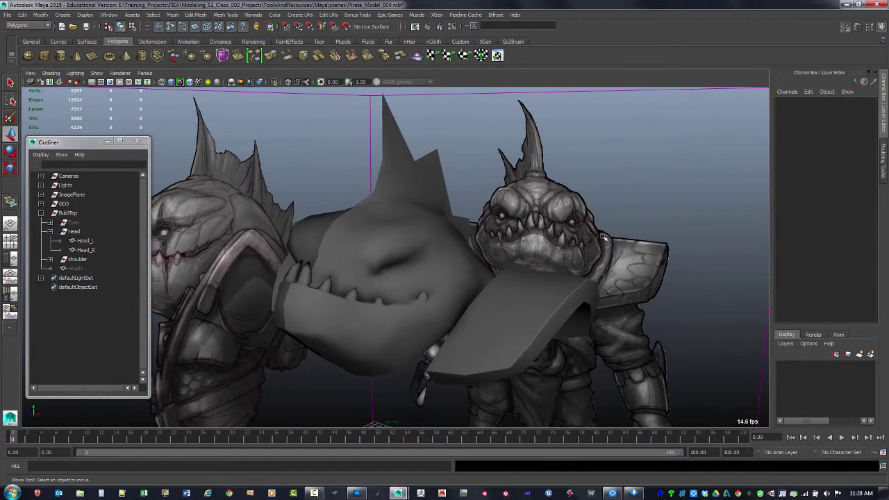
# Save the scene under the new file name Pirate_Model_005.
pyautogui.click(7, 15)
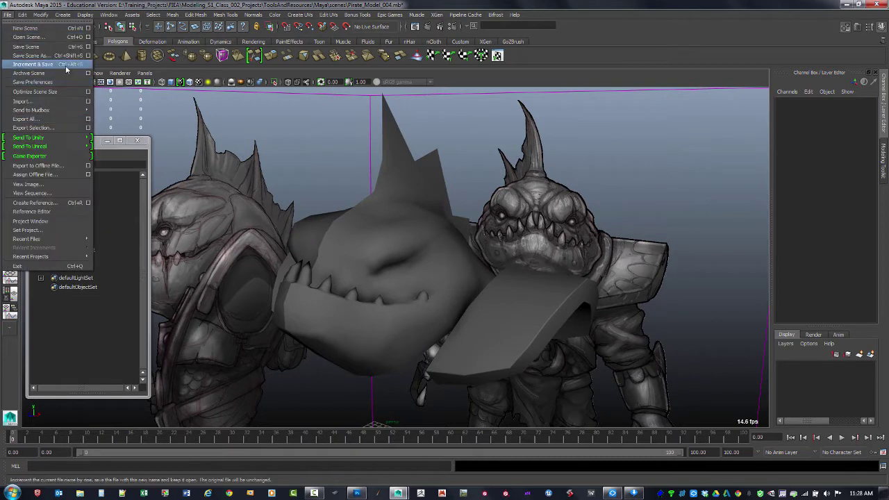
pyautogui.click(32, 55)
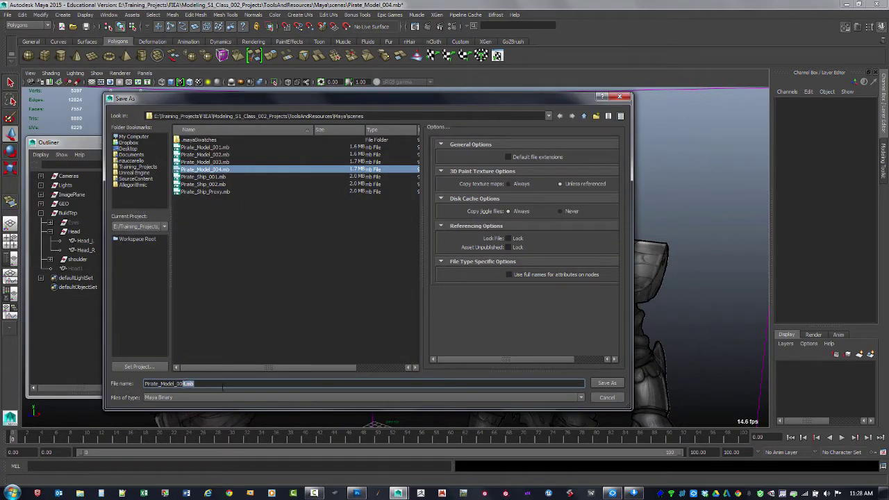
pyautogui.write('5')
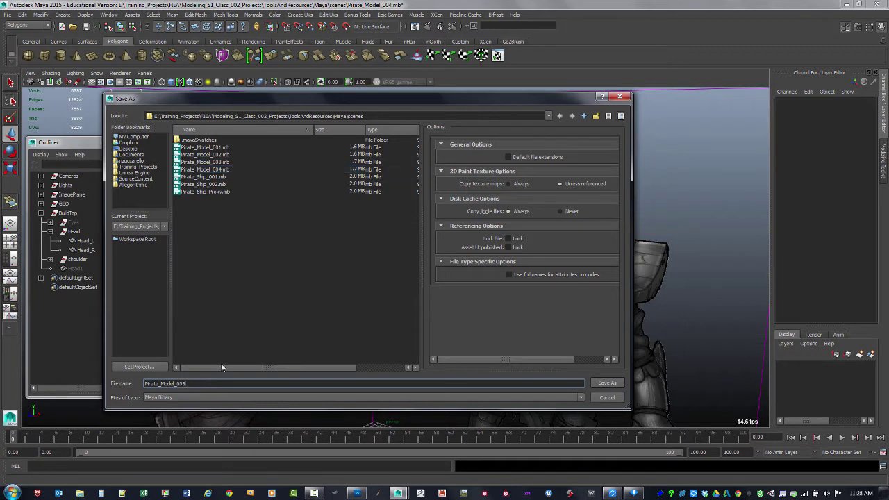
pyautogui.click(610, 383)
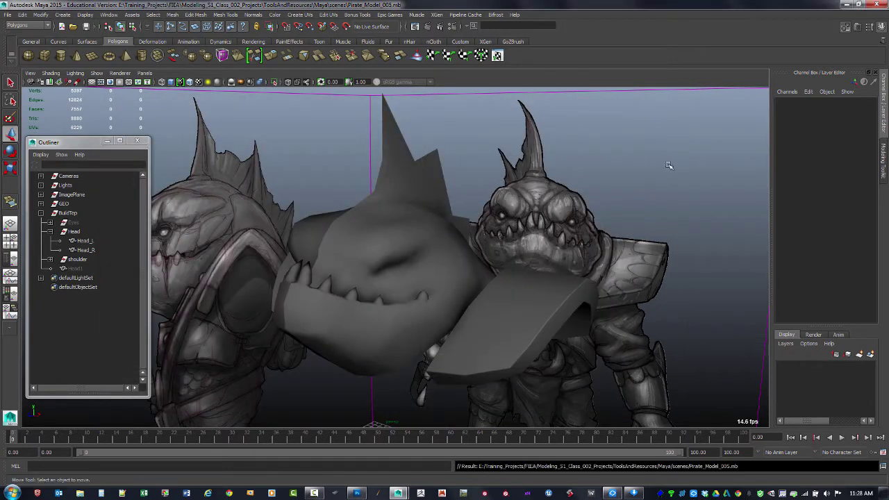